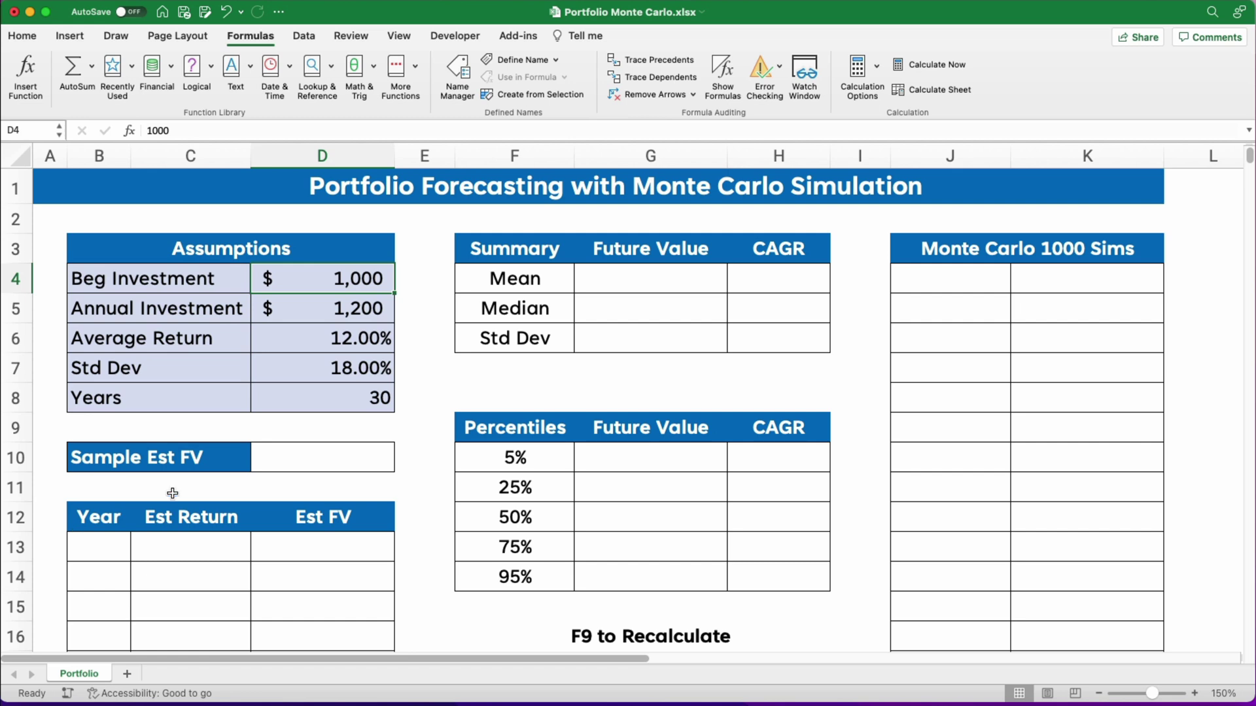
# Enter 1 in B13 and fill the Year column down as a series with step 1, stopping at 30.
pyautogui.click(112, 549)
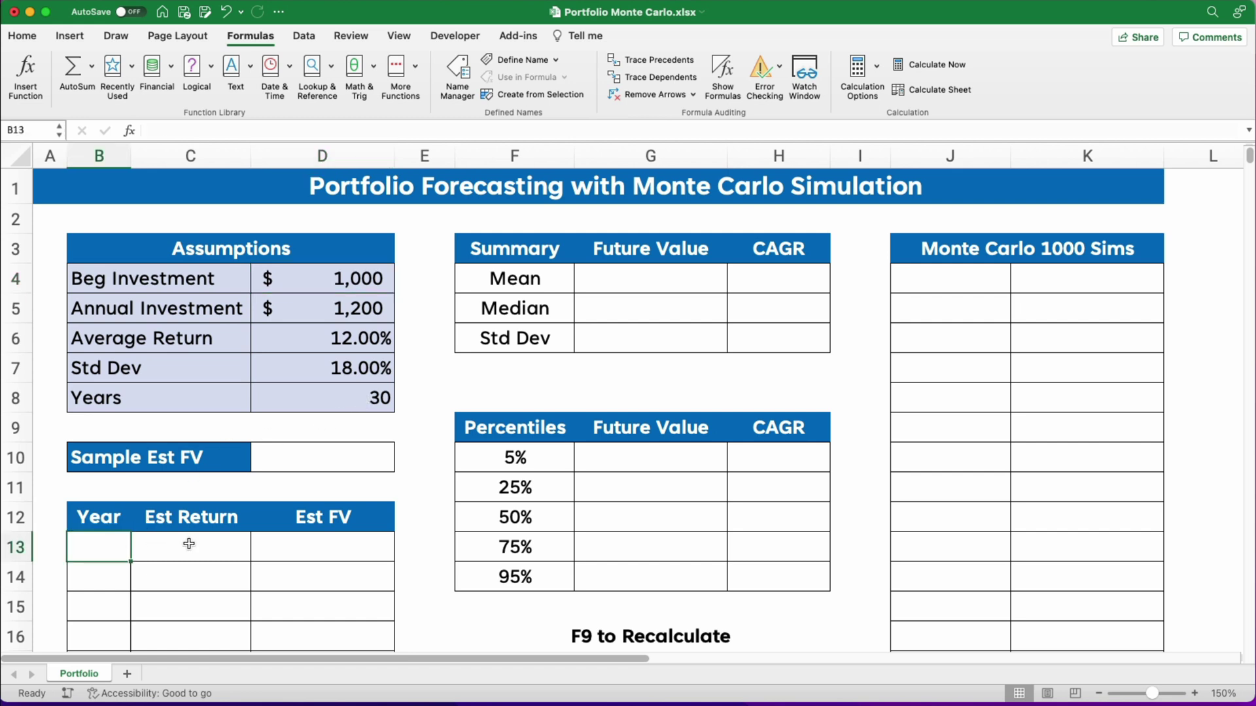
pyautogui.write('1')
pyautogui.press('Return')
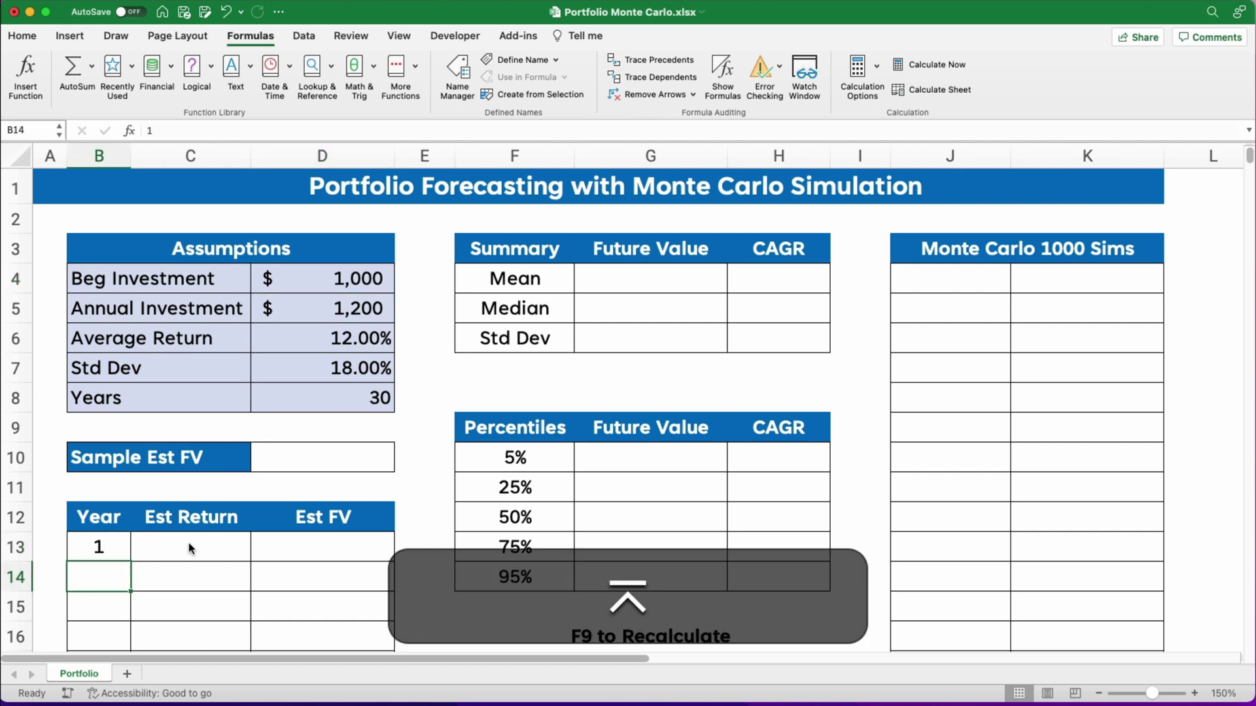
pyautogui.click(115, 550)
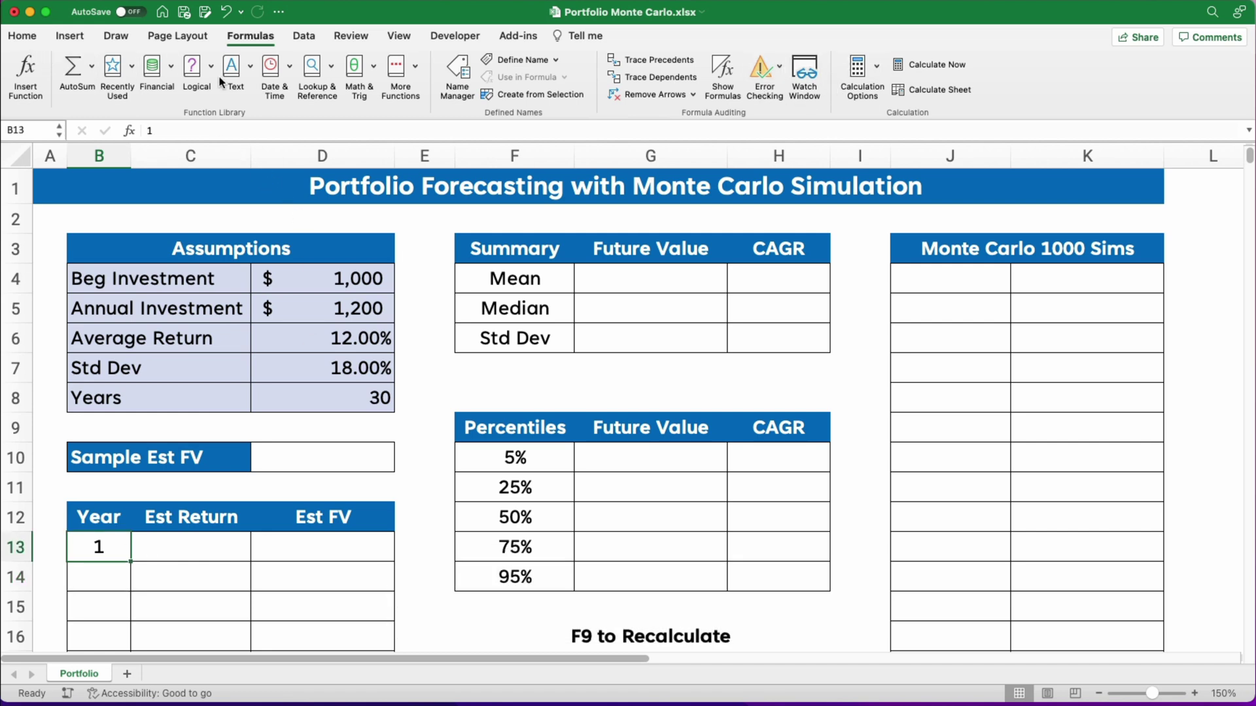
pyautogui.click(38, 38)
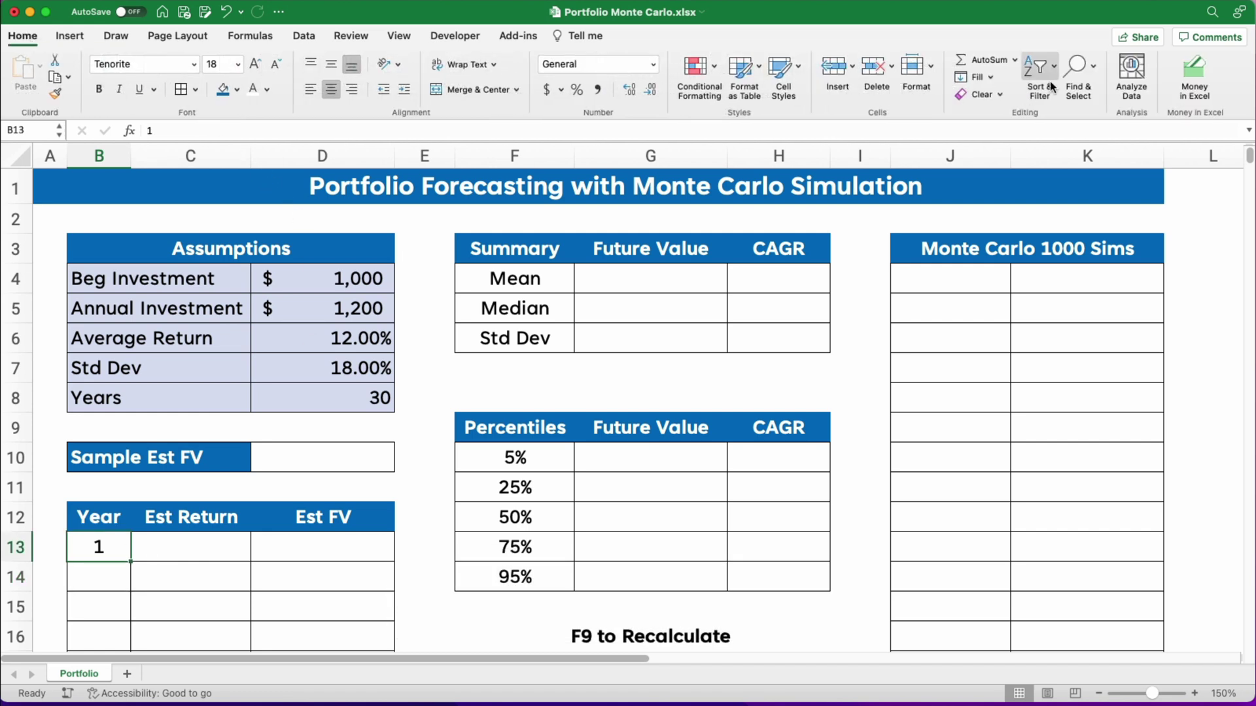
pyautogui.click(988, 77)
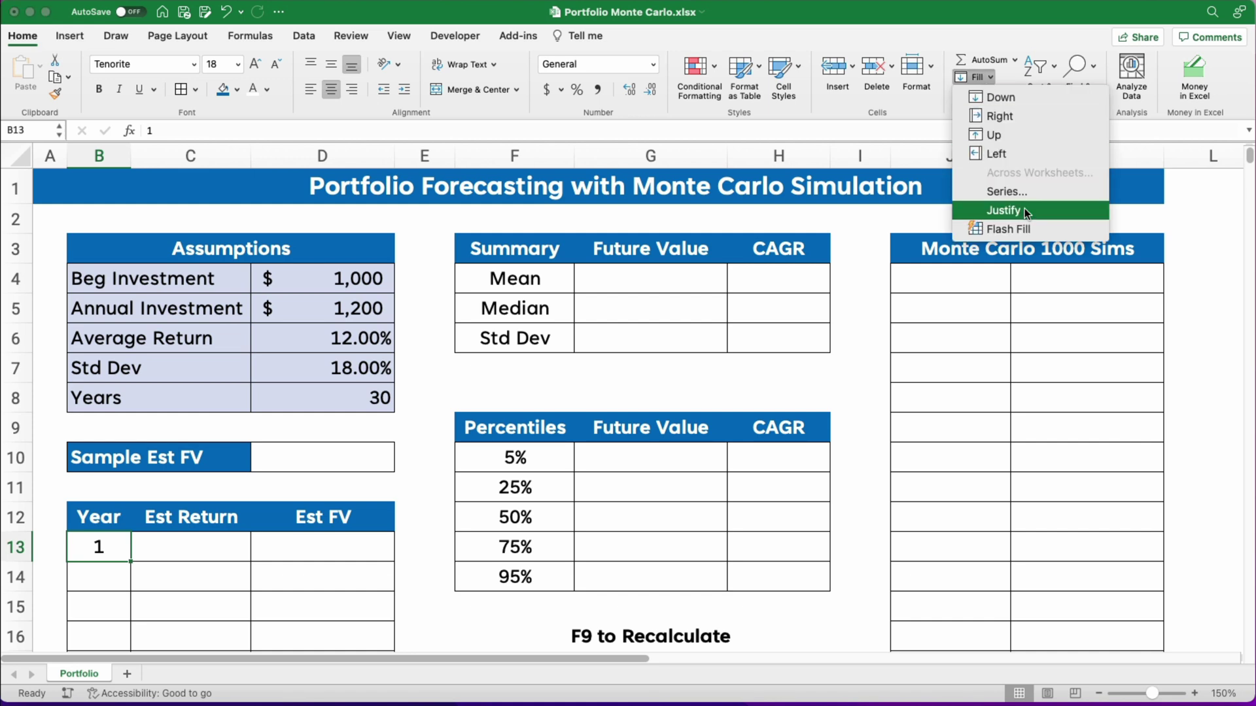
pyautogui.click(1004, 192)
pyautogui.click(589, 203)
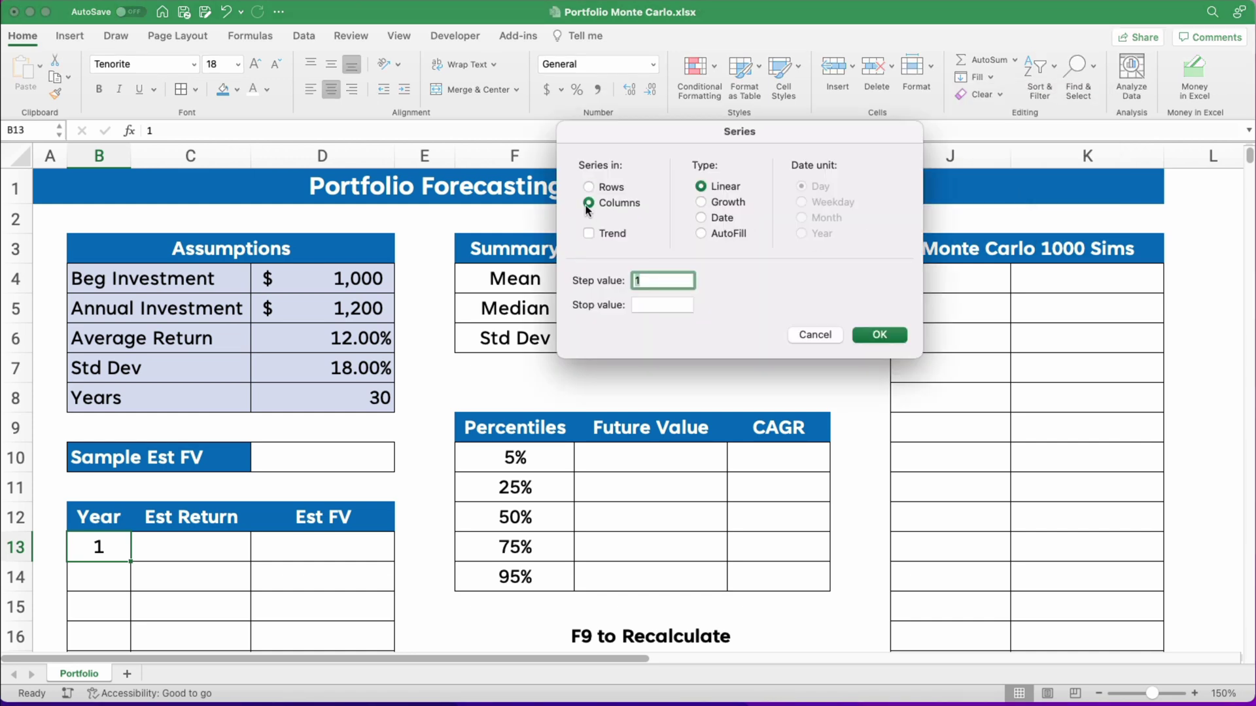
pyautogui.click(645, 282)
pyautogui.click(646, 305)
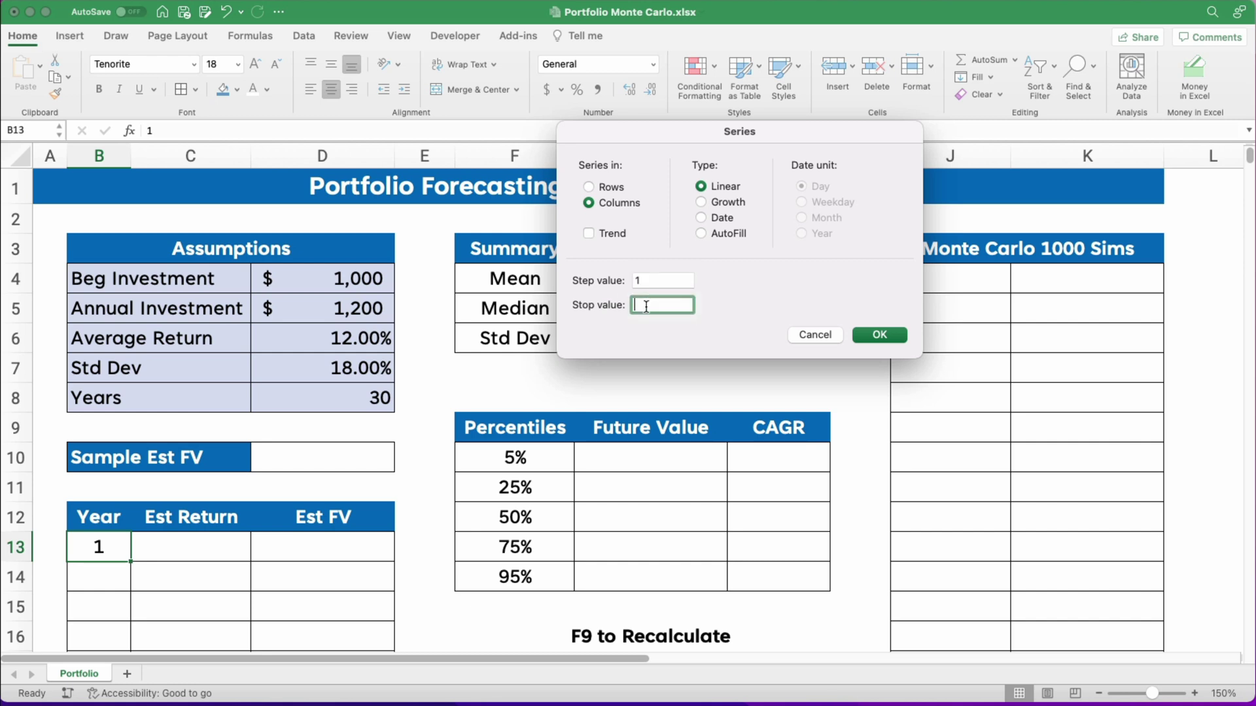
pyautogui.write('30')
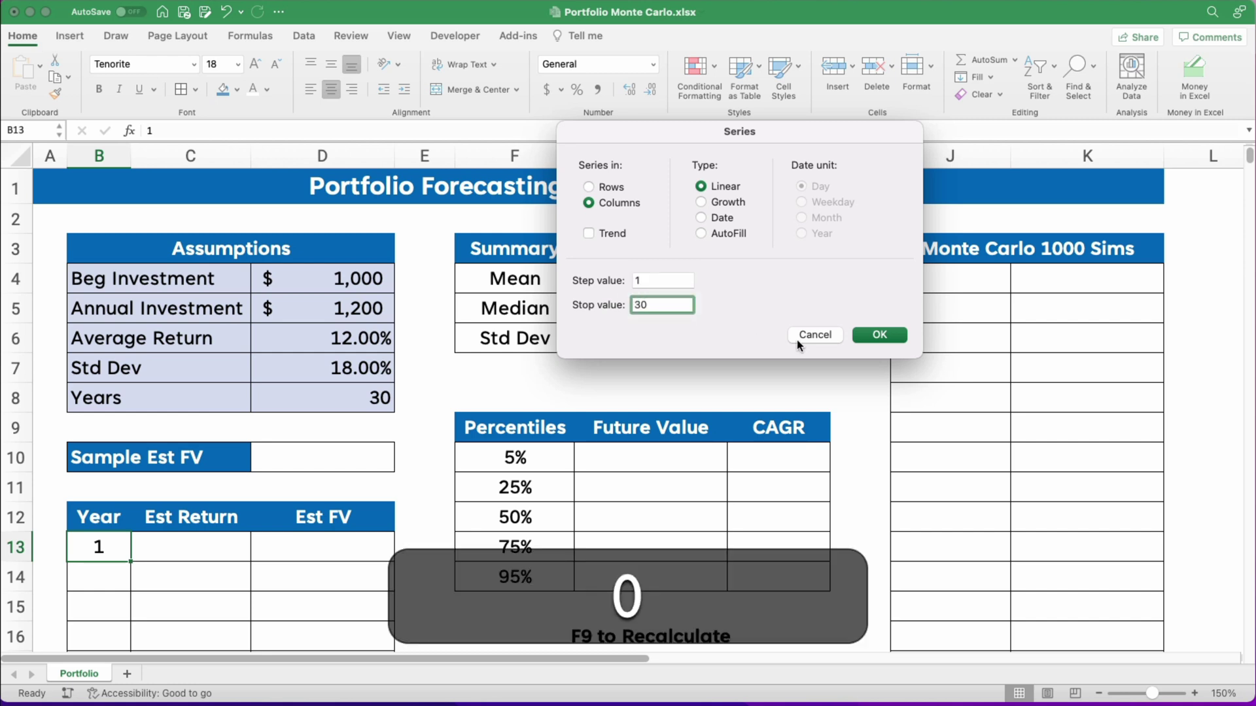
pyautogui.click(878, 335)
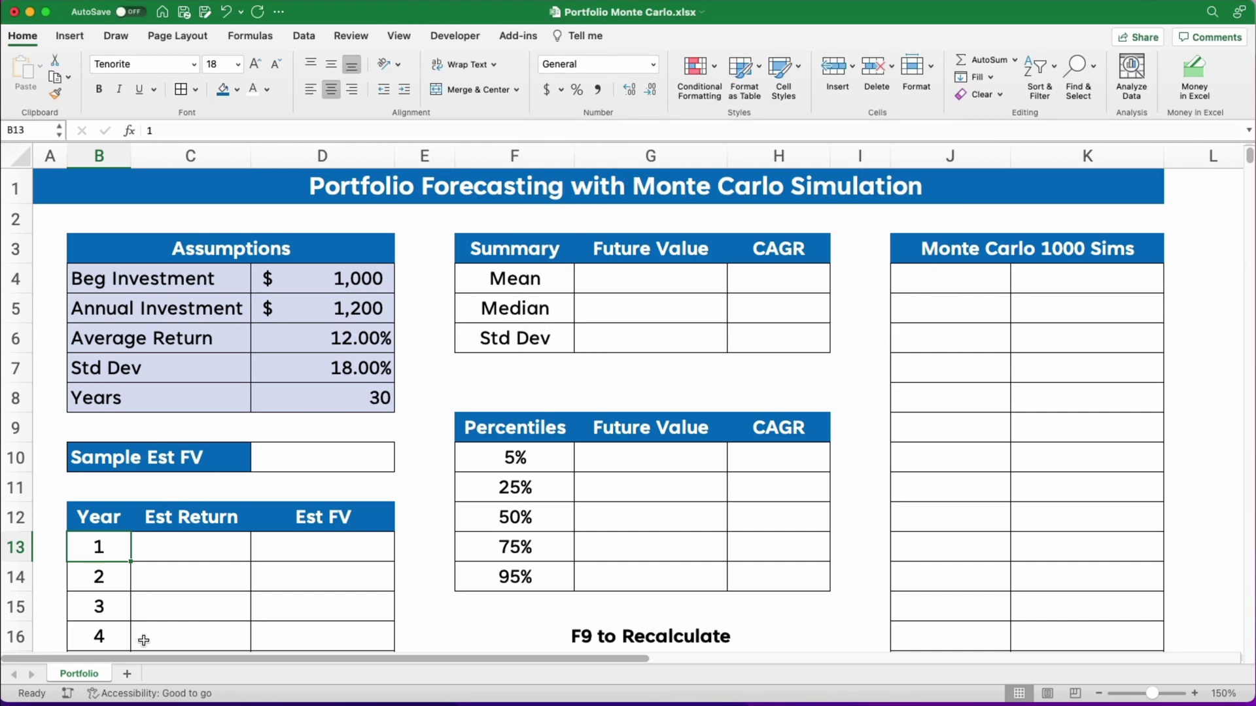
# Confirm year 30 at the bottom of the Year column, then select Est Return cell C13.
pyautogui.press('super+Down')
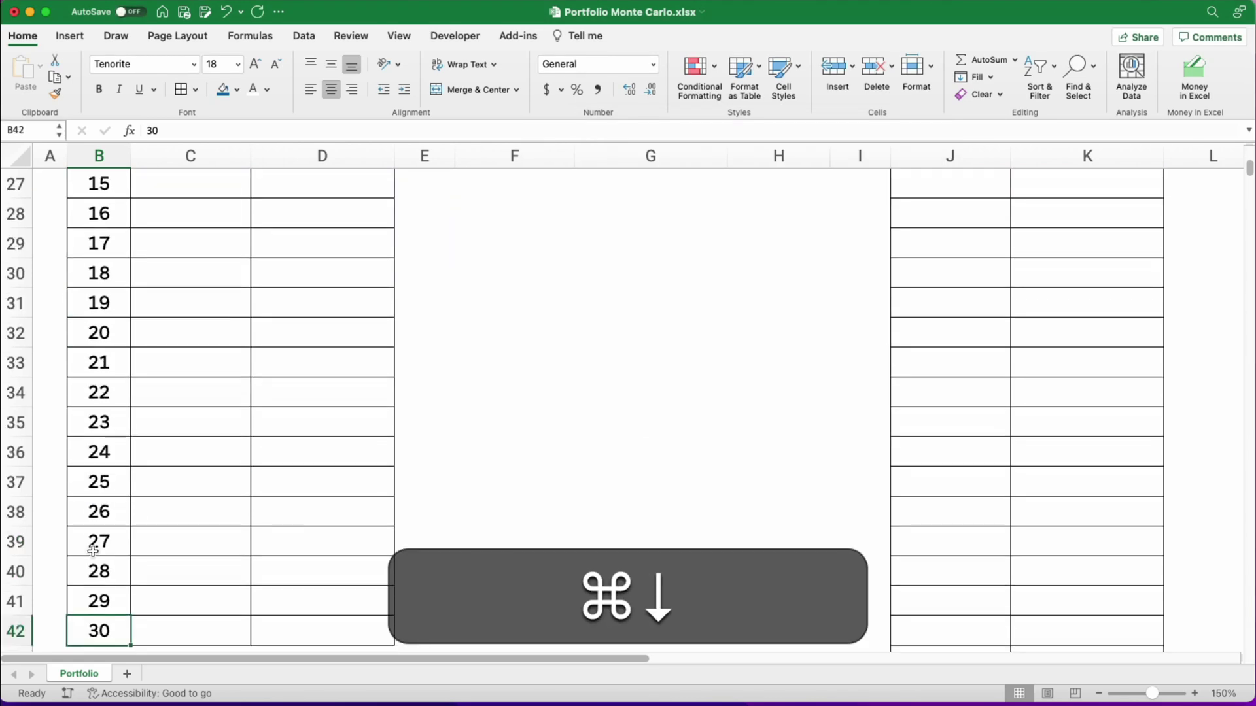
pyautogui.press('super+Up')
pyautogui.press('Up')
pyautogui.press('Up')
pyautogui.press('Up')
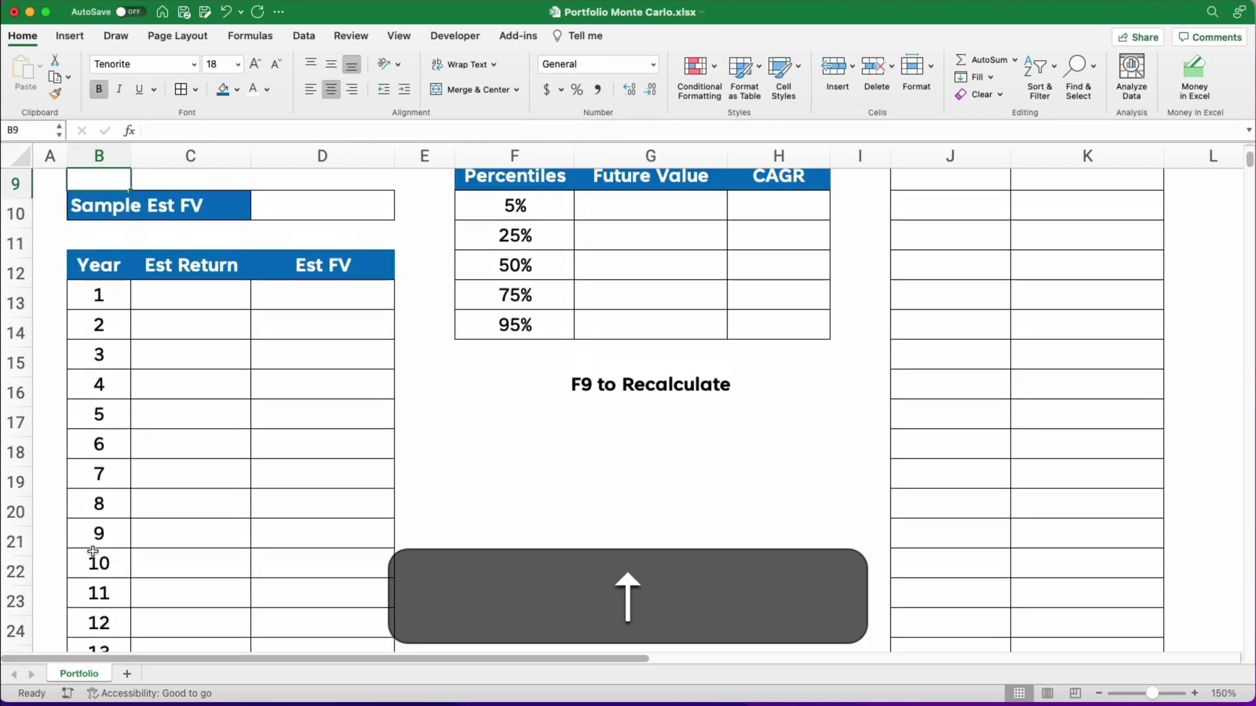
pyautogui.press('Up')
pyautogui.press('Up')
pyautogui.press('Up')
pyautogui.press('Up')
pyautogui.press('Up')
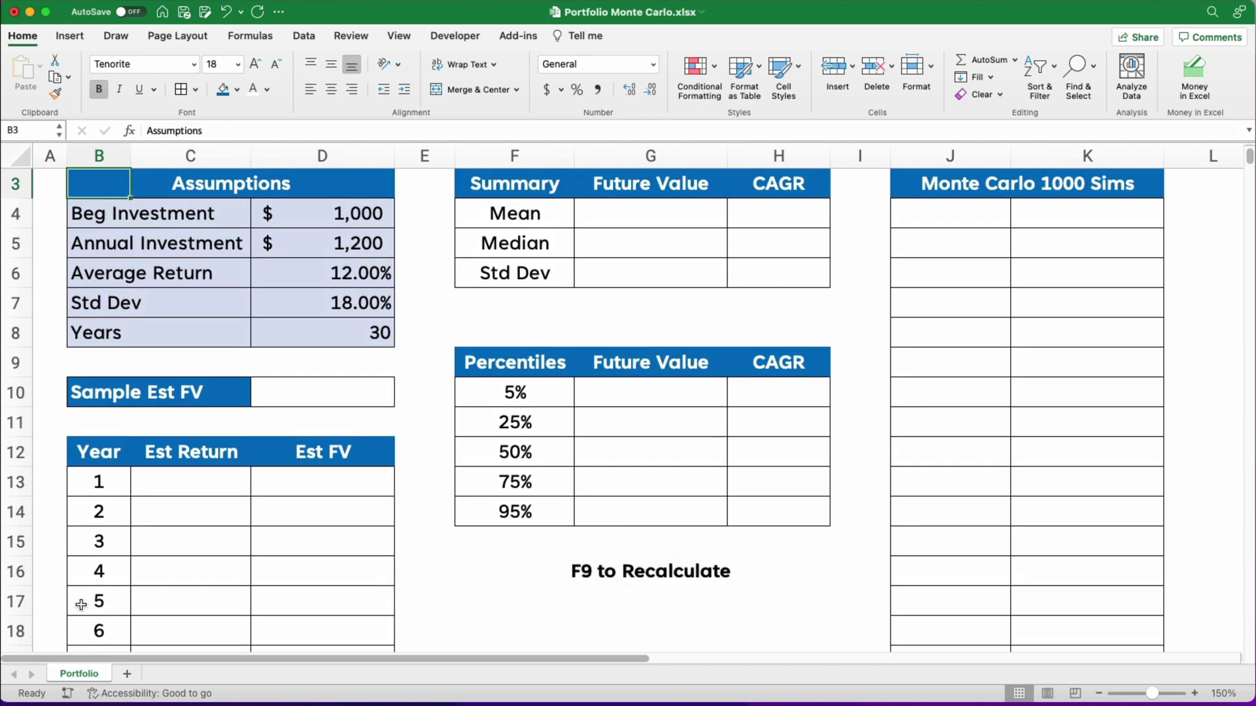
pyautogui.click(188, 483)
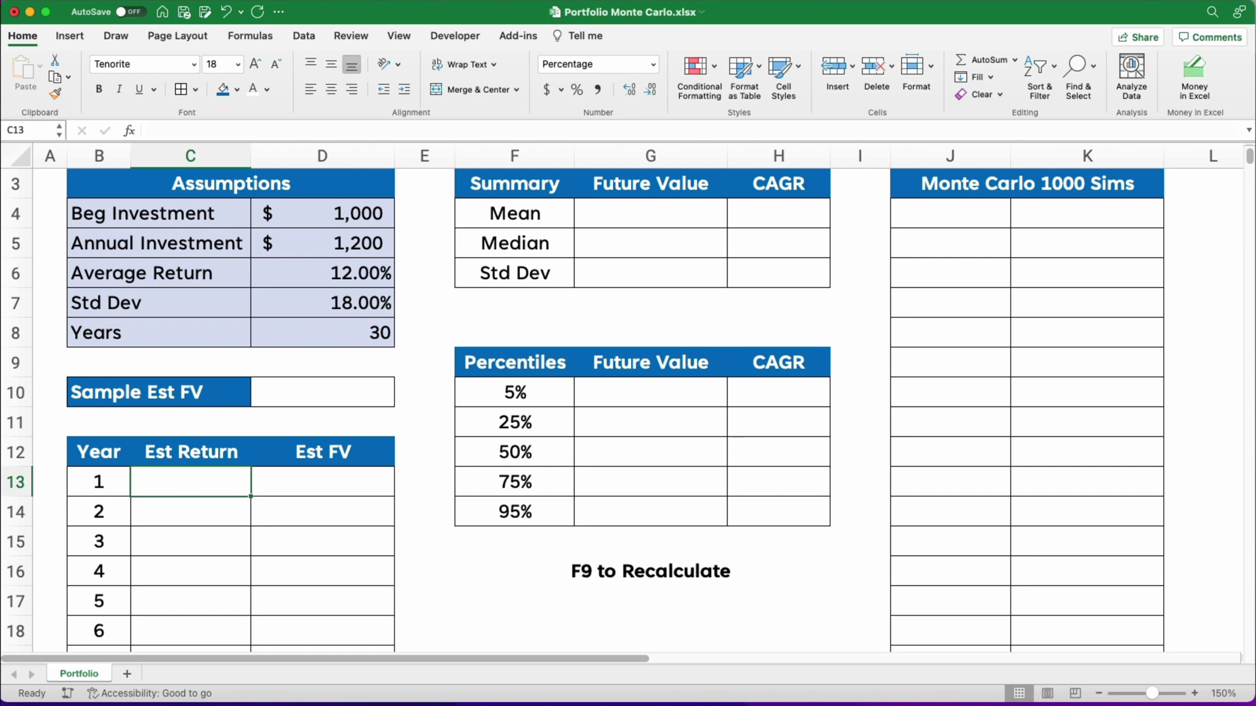
# Insert NORM.INV into C13 through the Formula Builder with rand() as the probability.
pyautogui.click(130, 132)
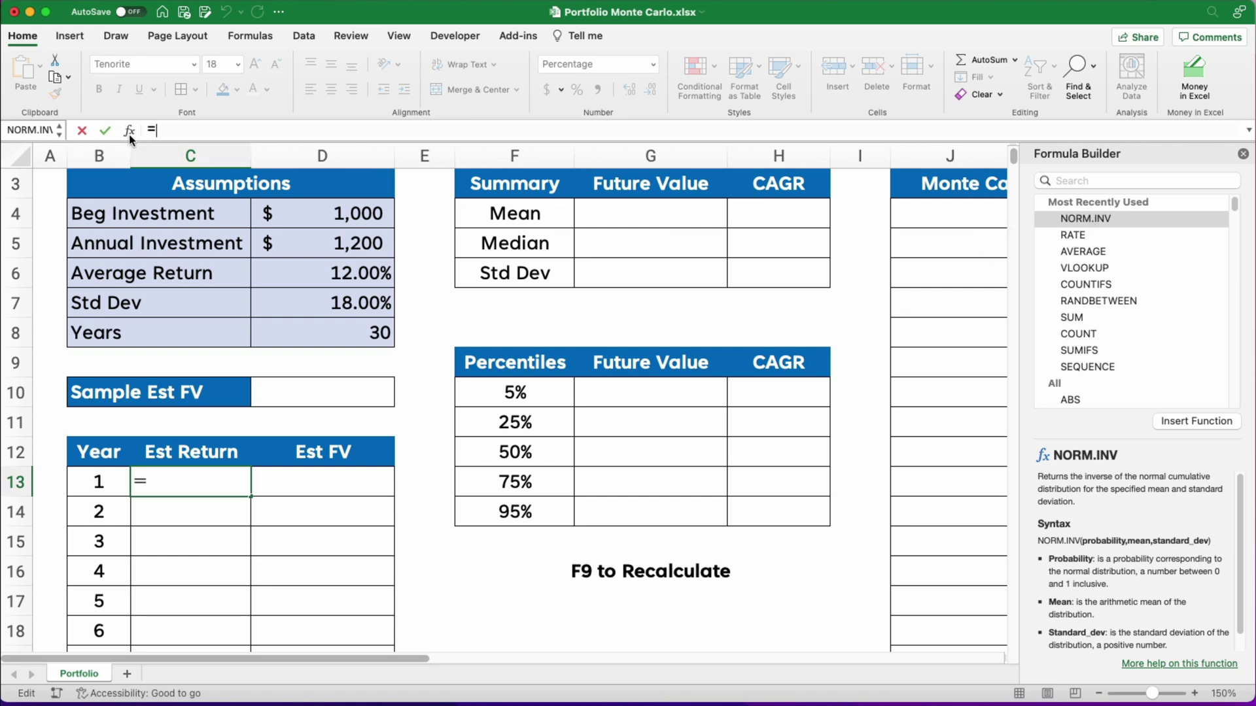
pyautogui.click(1116, 218)
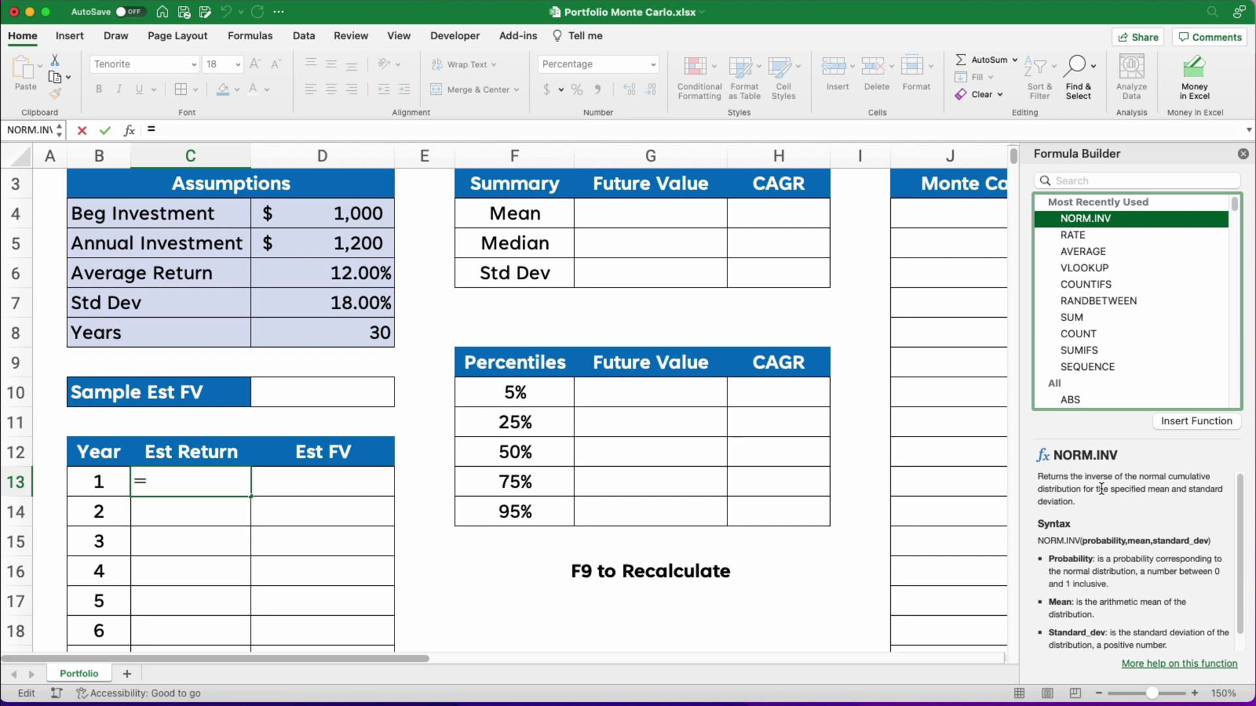
pyautogui.doubleClick(1083, 220)
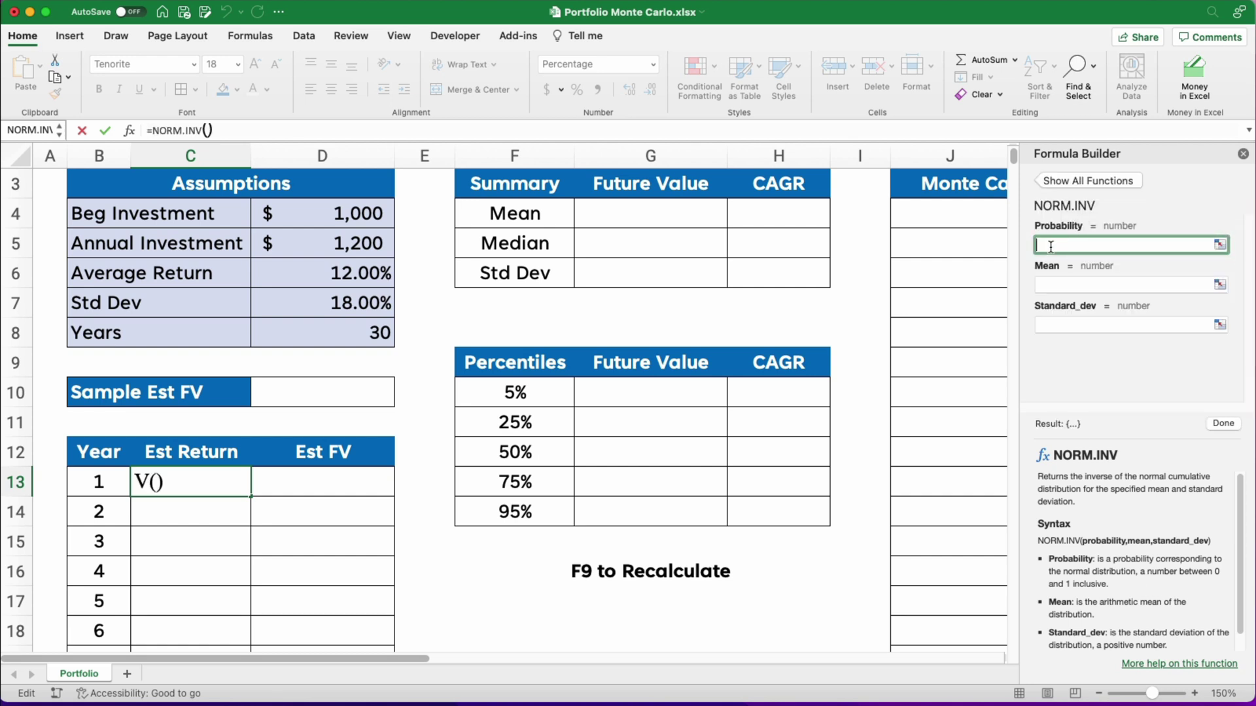
pyautogui.write('rand')
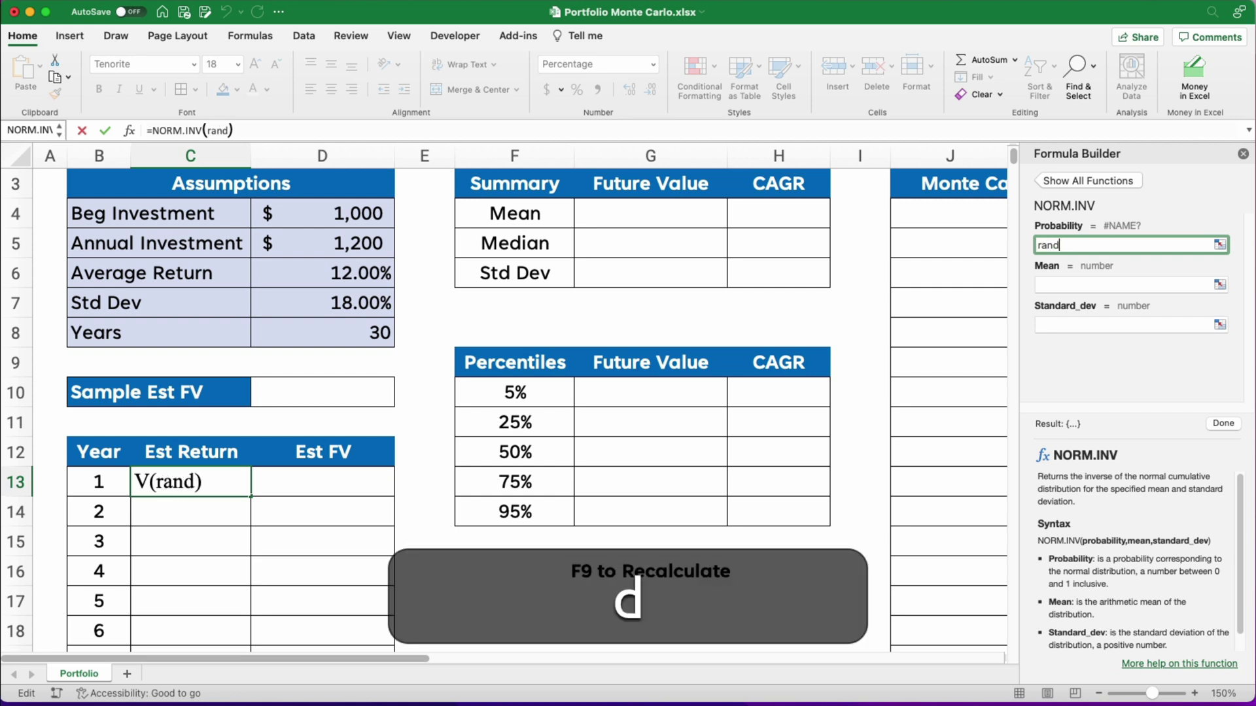
pyautogui.write('(')
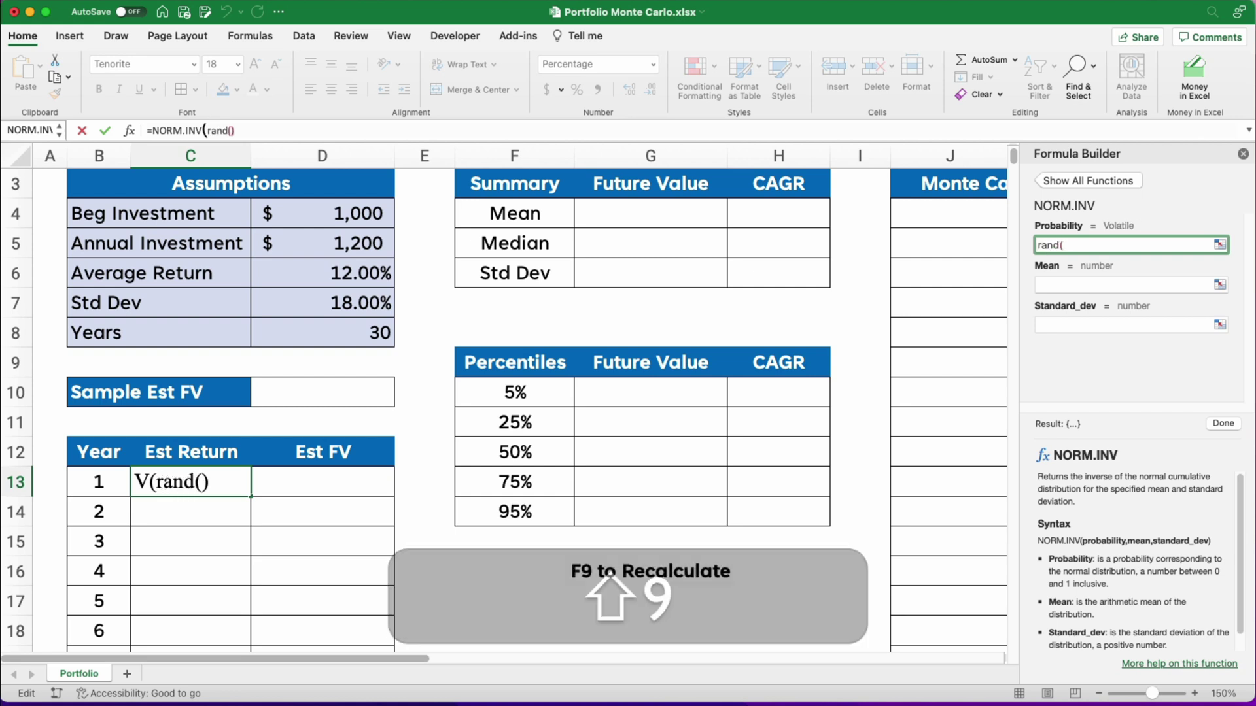
pyautogui.write(')')
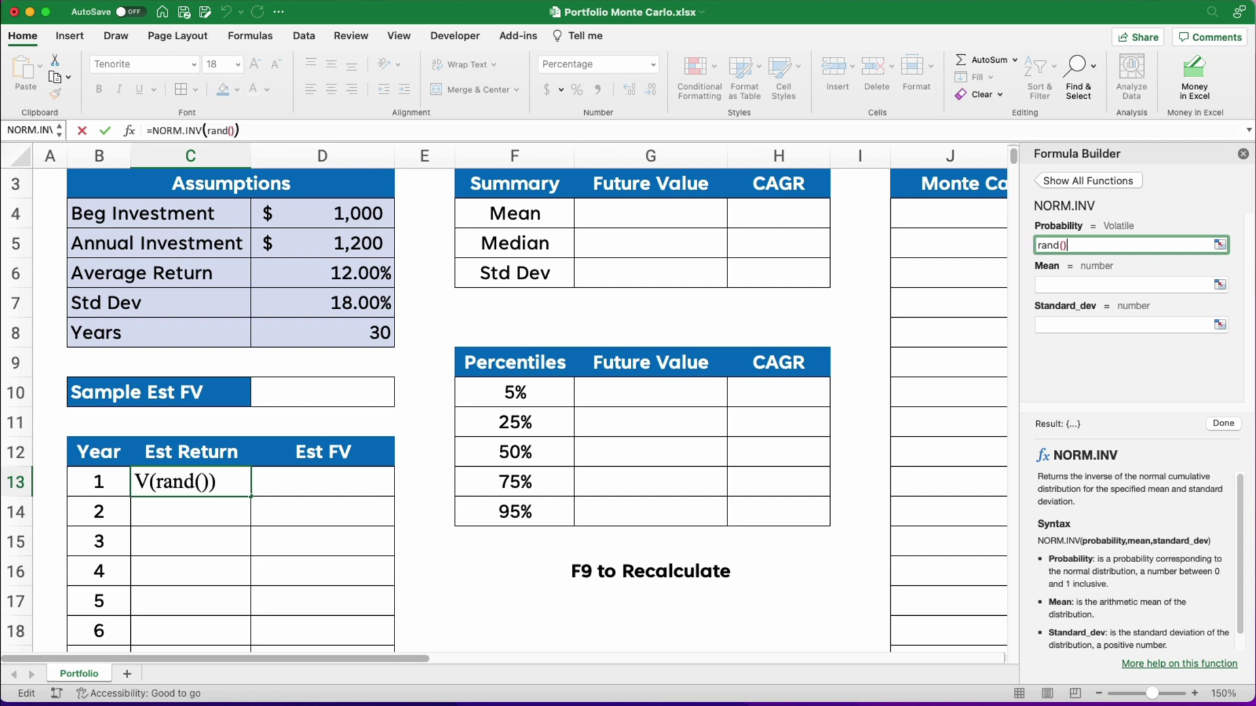
# Give NORM.INV absolute $D$6 mean and $D$7 standard deviation, then fill it down the year rows.
pyautogui.click(1041, 286)
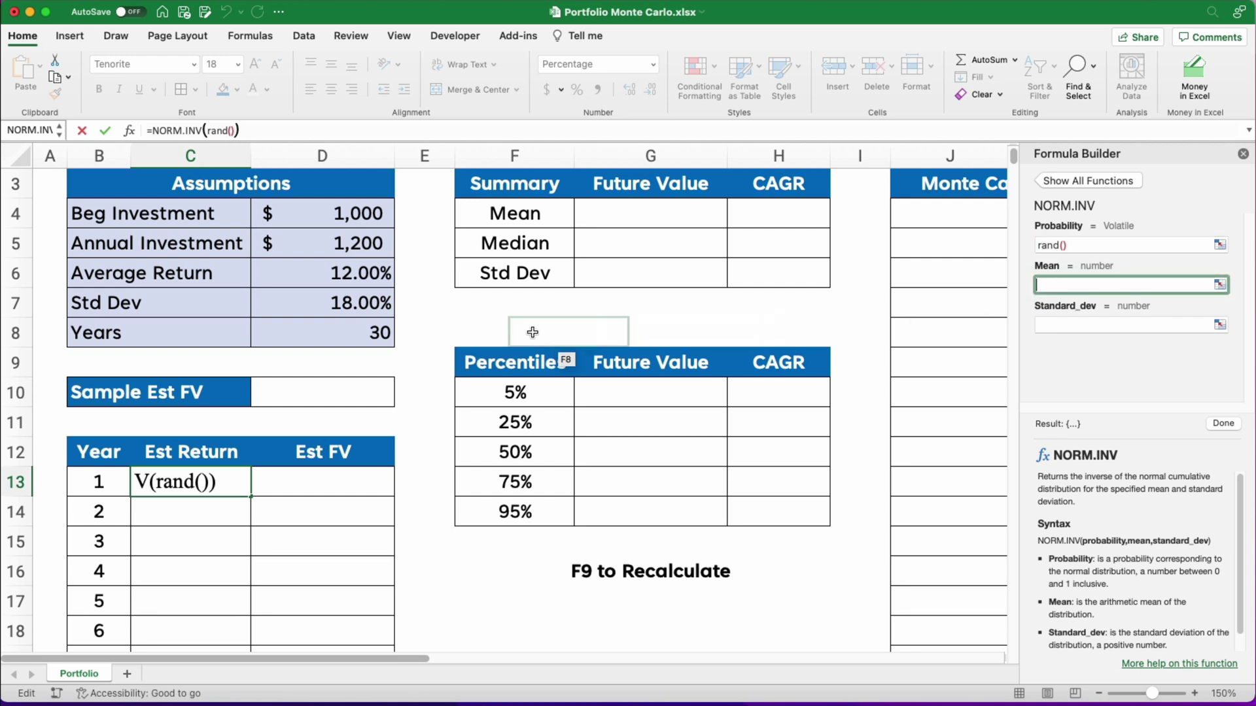
pyautogui.click(347, 273)
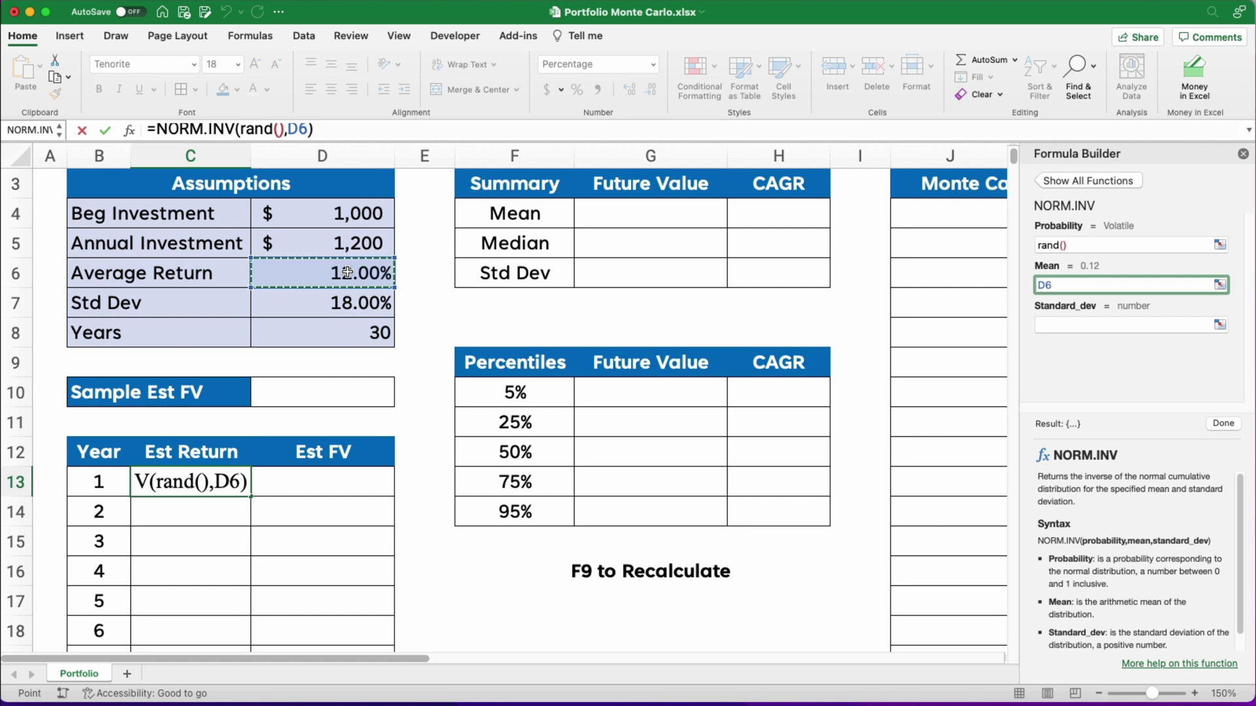
pyautogui.press('F4')
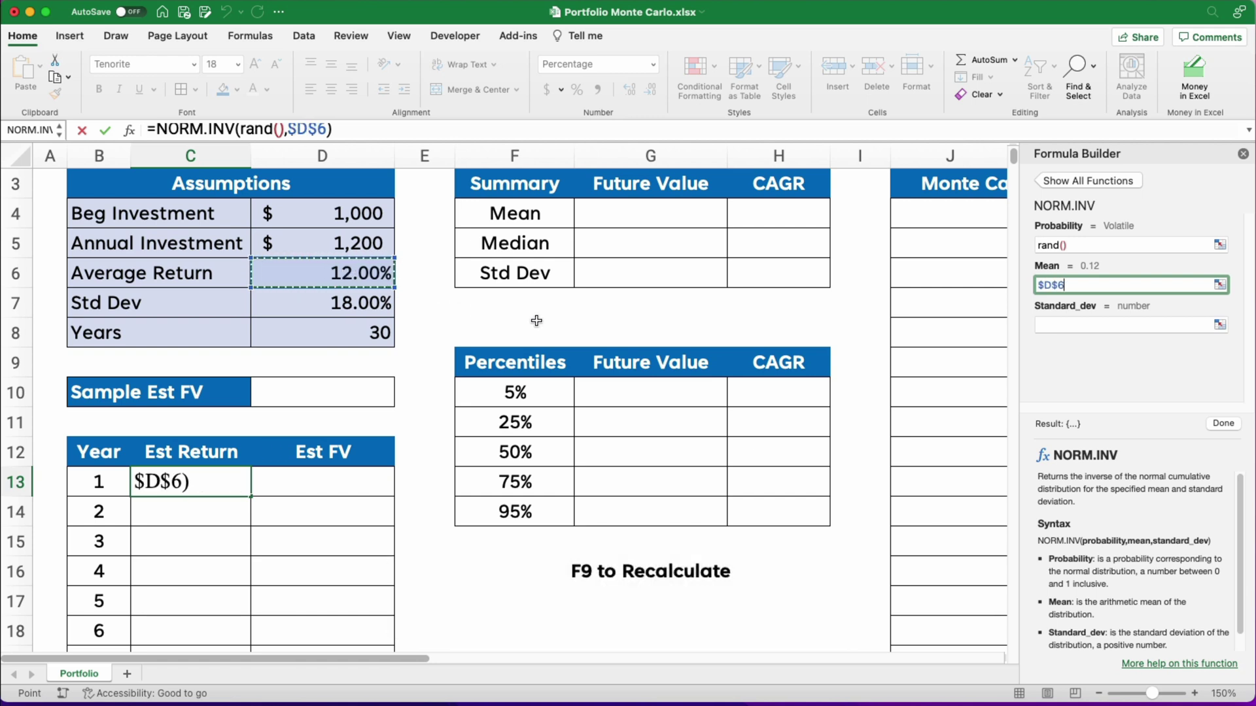
pyautogui.click(1047, 324)
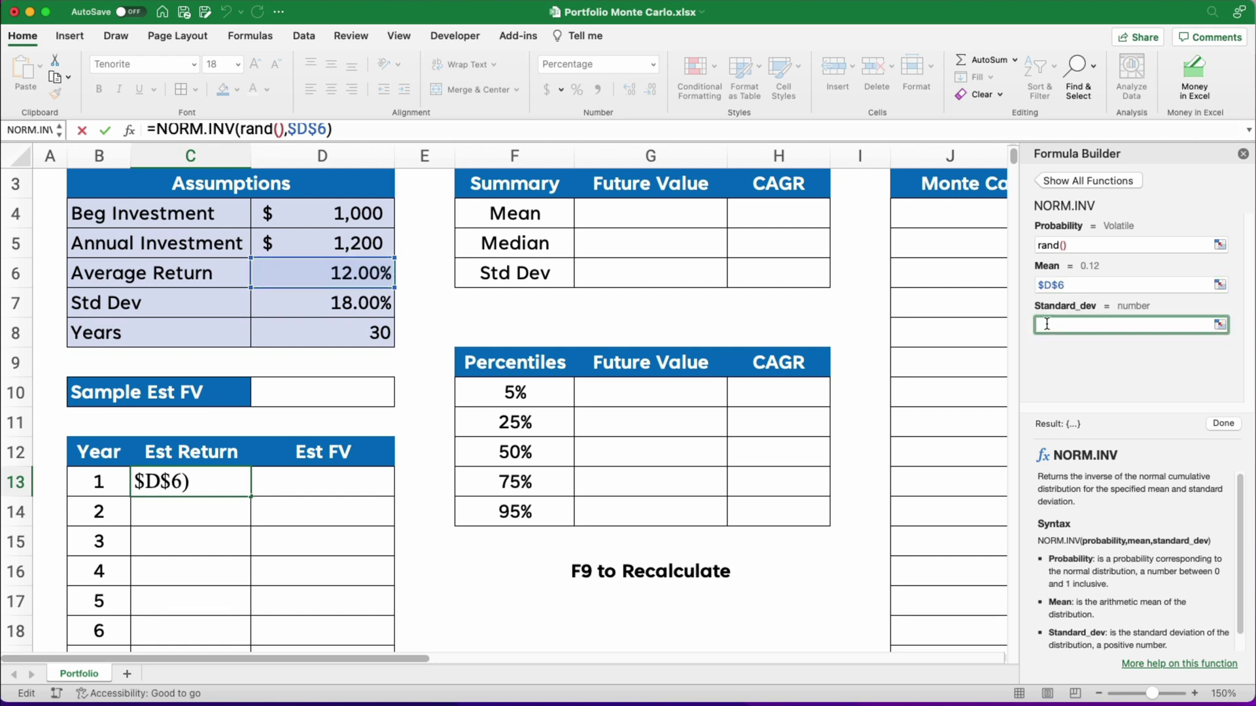
pyautogui.click(326, 309)
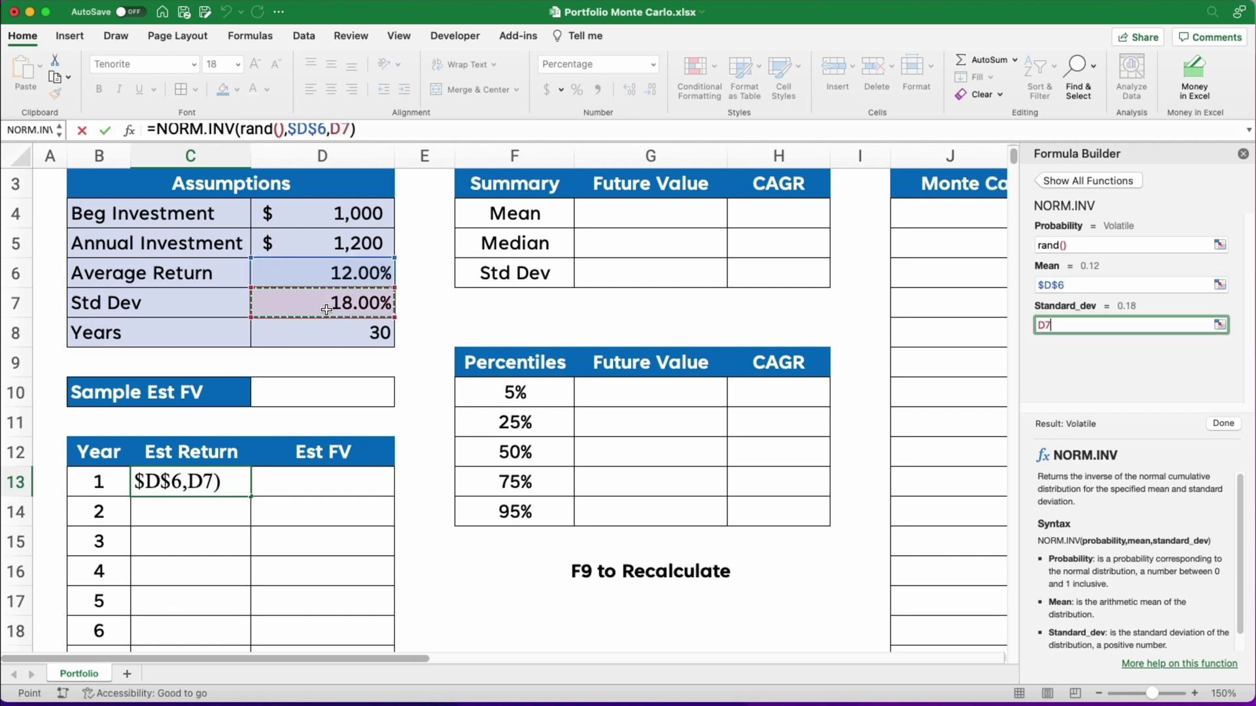
pyautogui.press('F4')
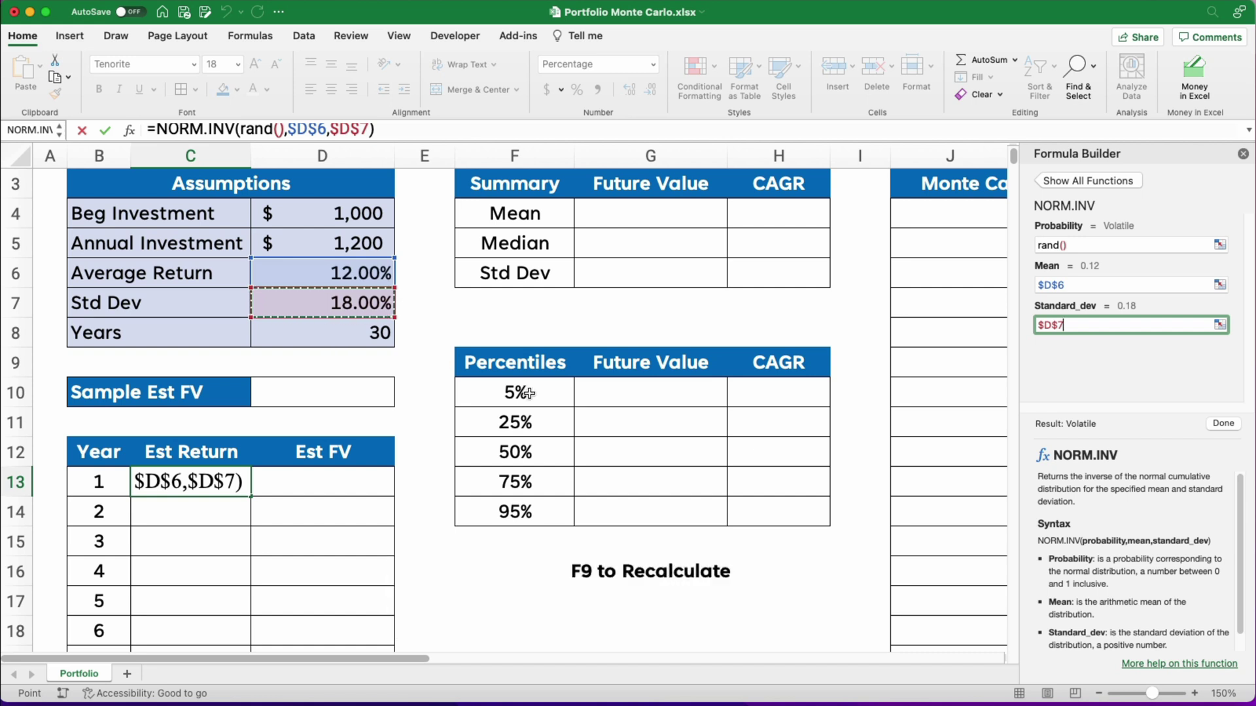
pyautogui.click(1221, 423)
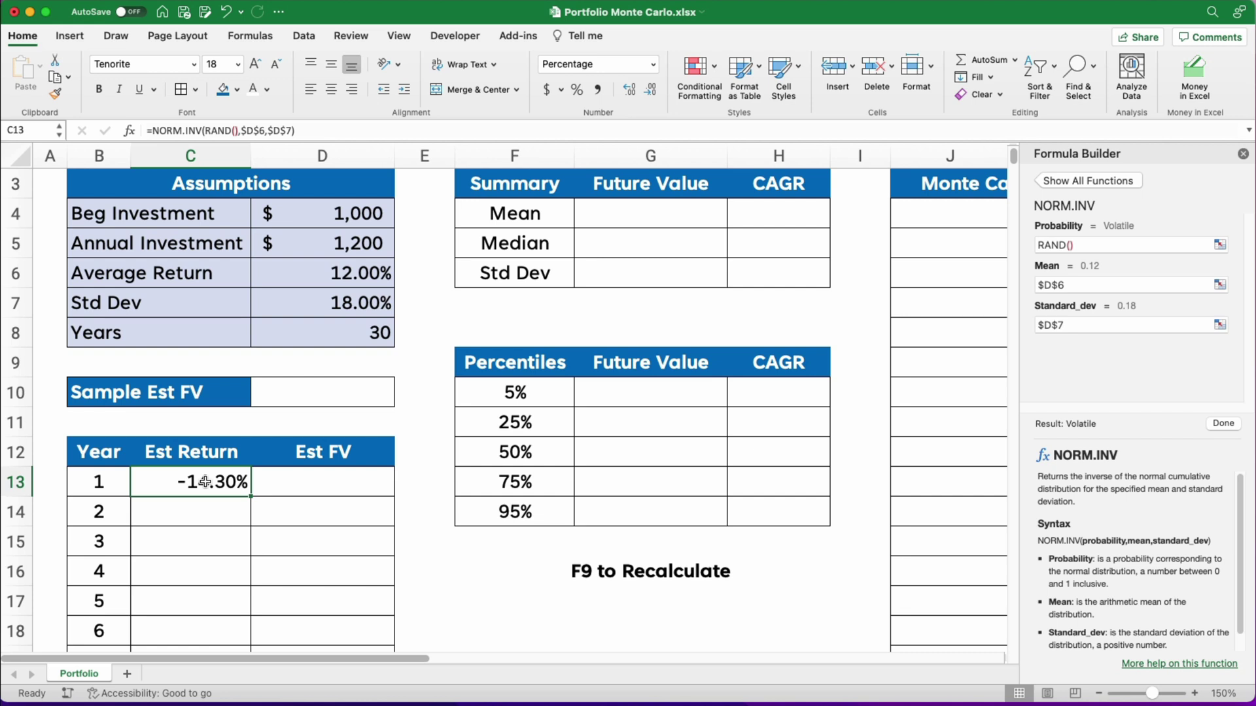
pyautogui.doubleClick(251, 495)
pyautogui.click(206, 488)
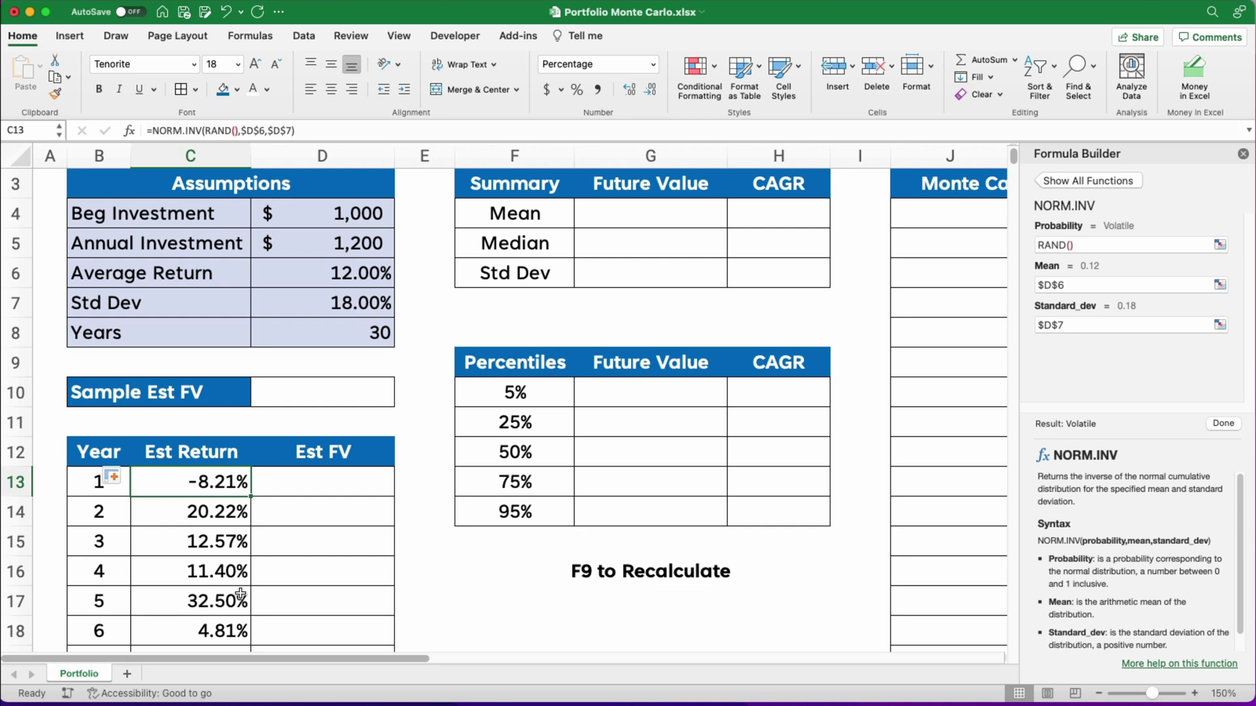
pyautogui.scroll(-1, 200, 517)
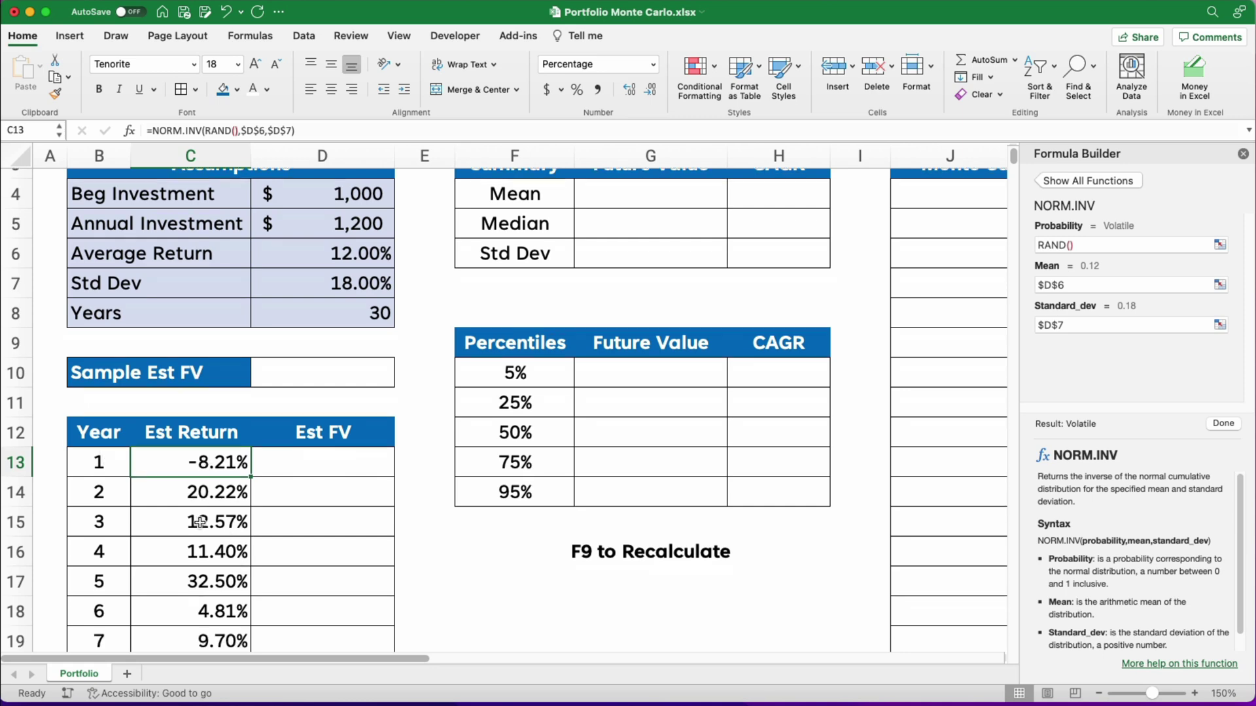
pyautogui.scroll(-15, 200, 522)
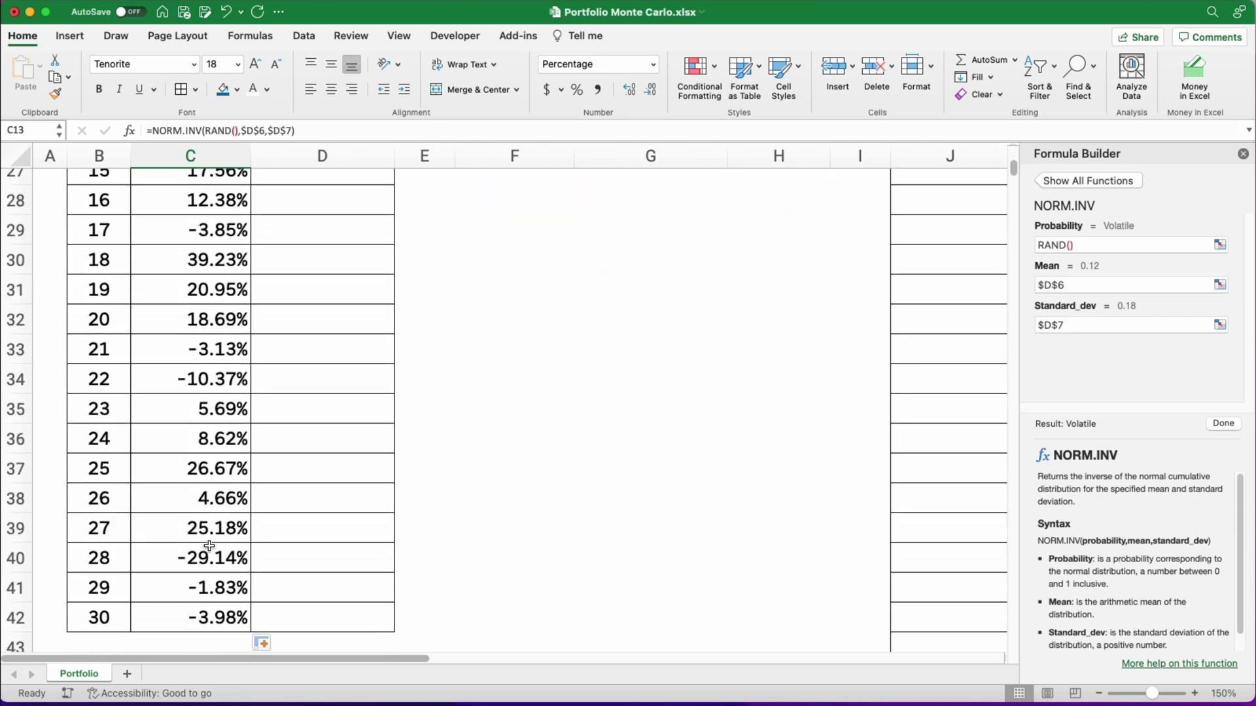
pyautogui.scroll(15, 209, 546)
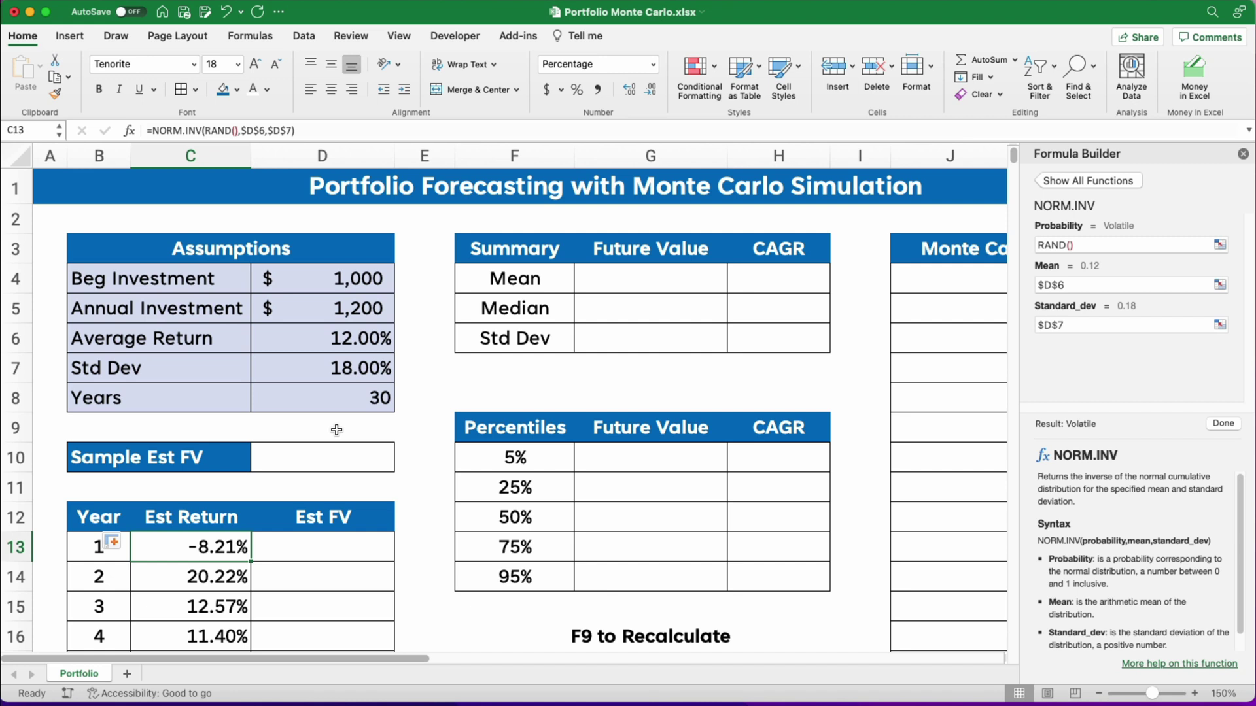
# Enter =D4*(1+C13) in D13 to grow the beginning investment by year 1's return.
pyautogui.click(294, 554)
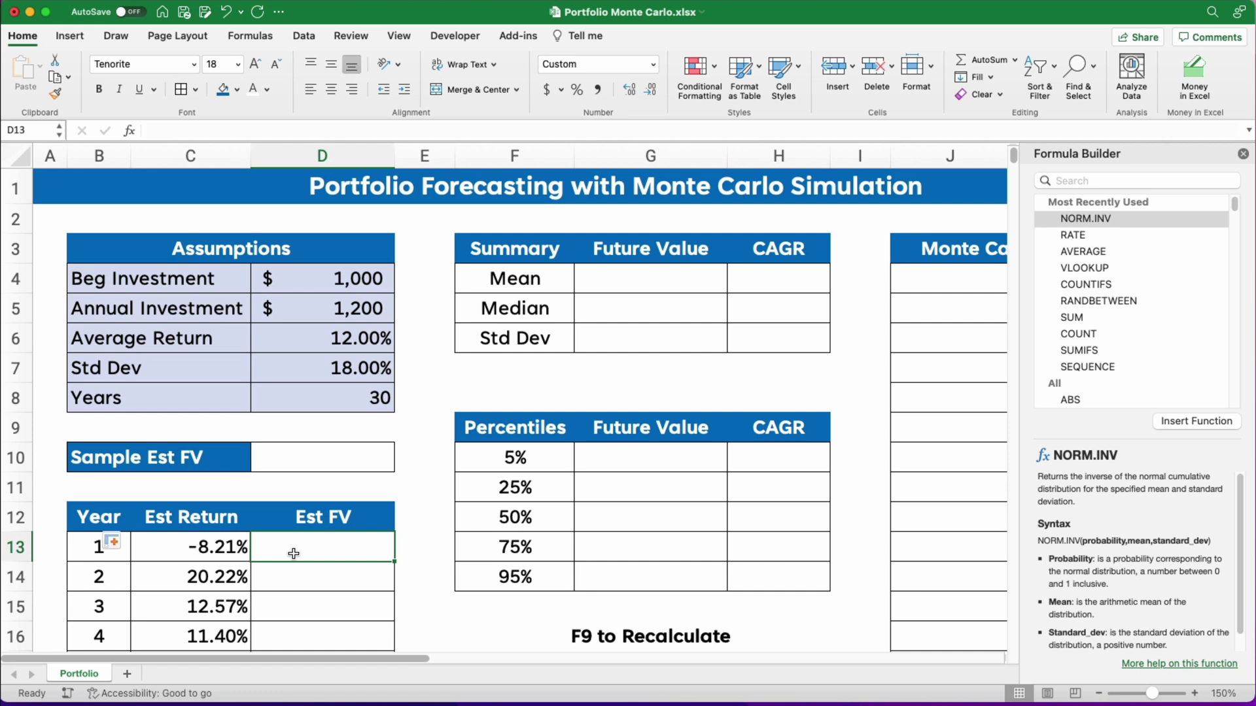
pyautogui.click(223, 552)
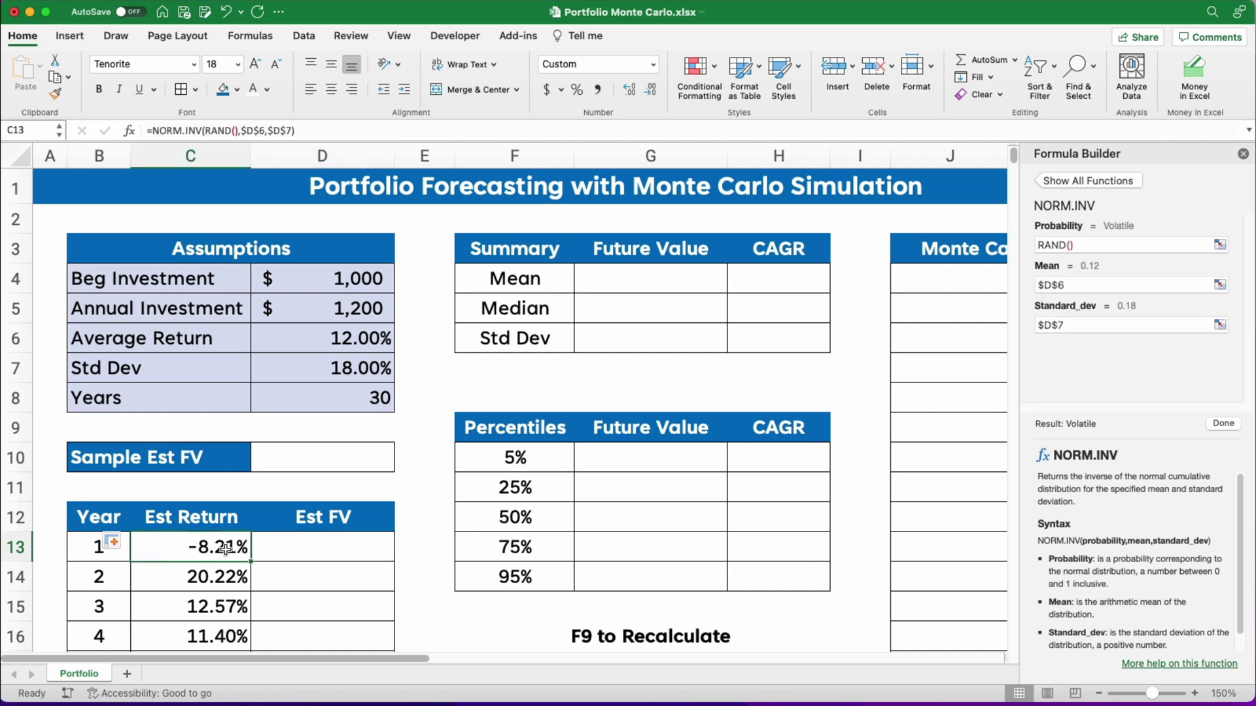
pyautogui.click(301, 551)
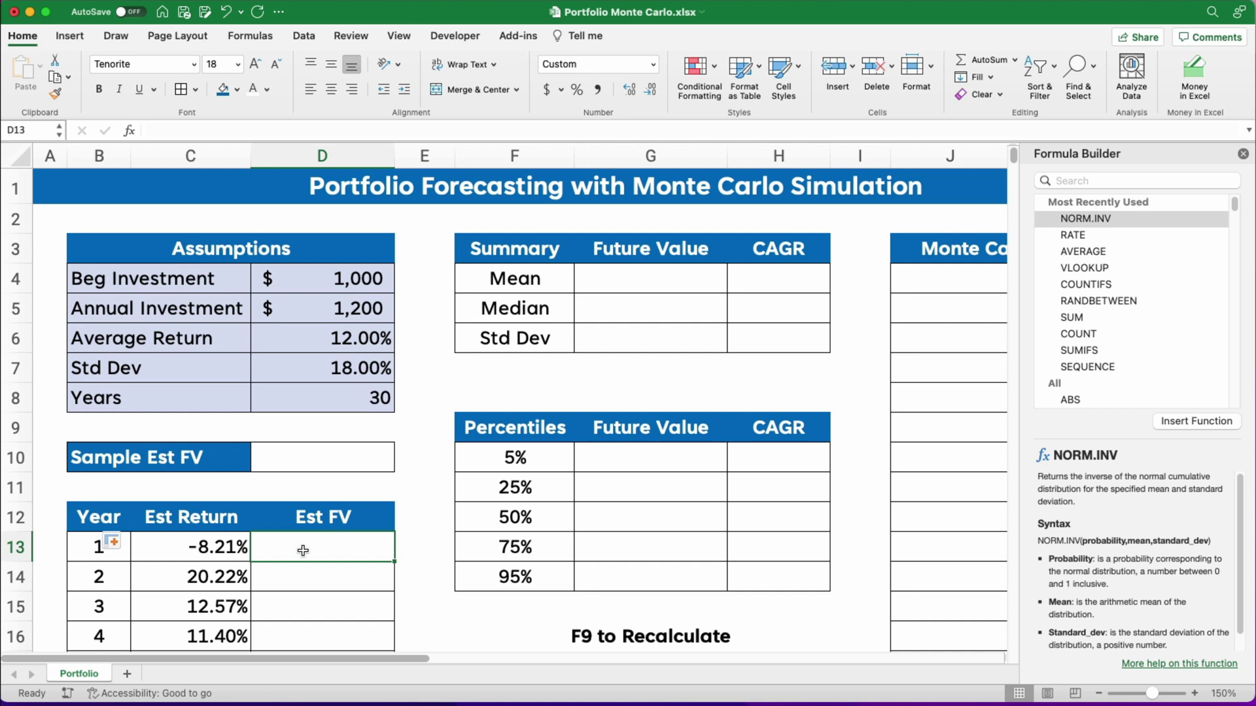
pyautogui.moveTo(95, 455); pyautogui.dragTo(274, 465)
pyautogui.click(309, 544)
pyautogui.write('=')
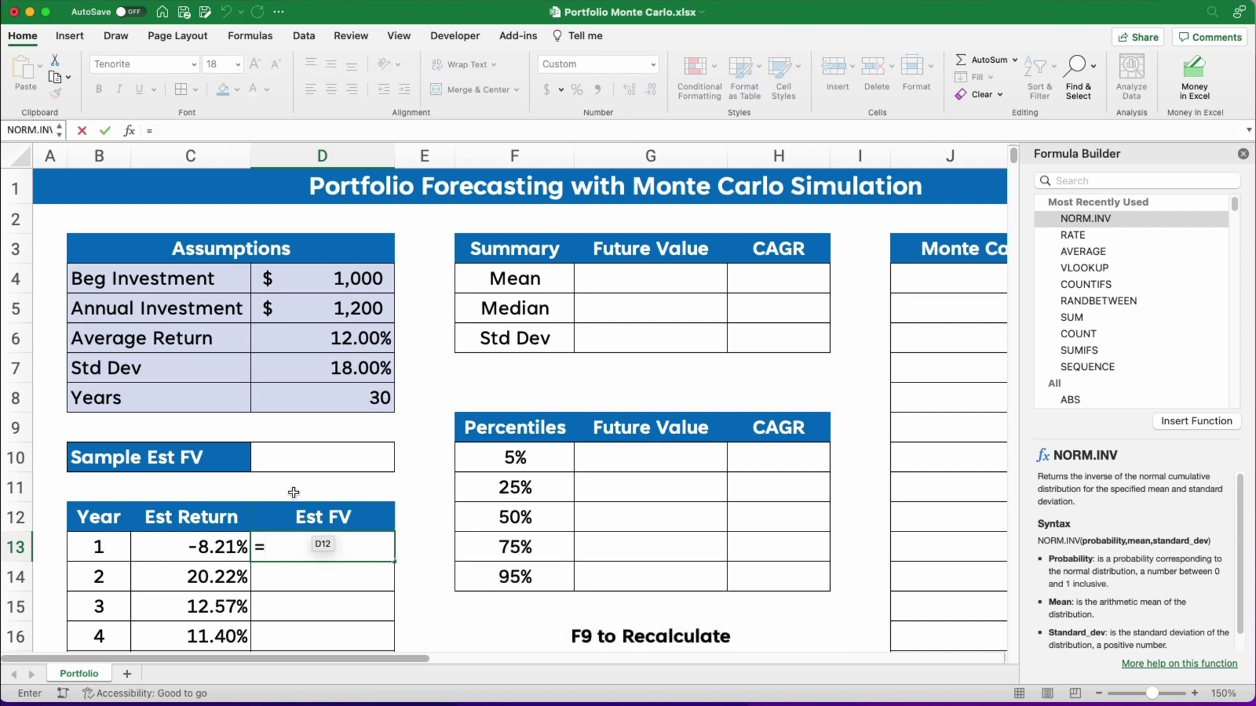
pyautogui.click(319, 281)
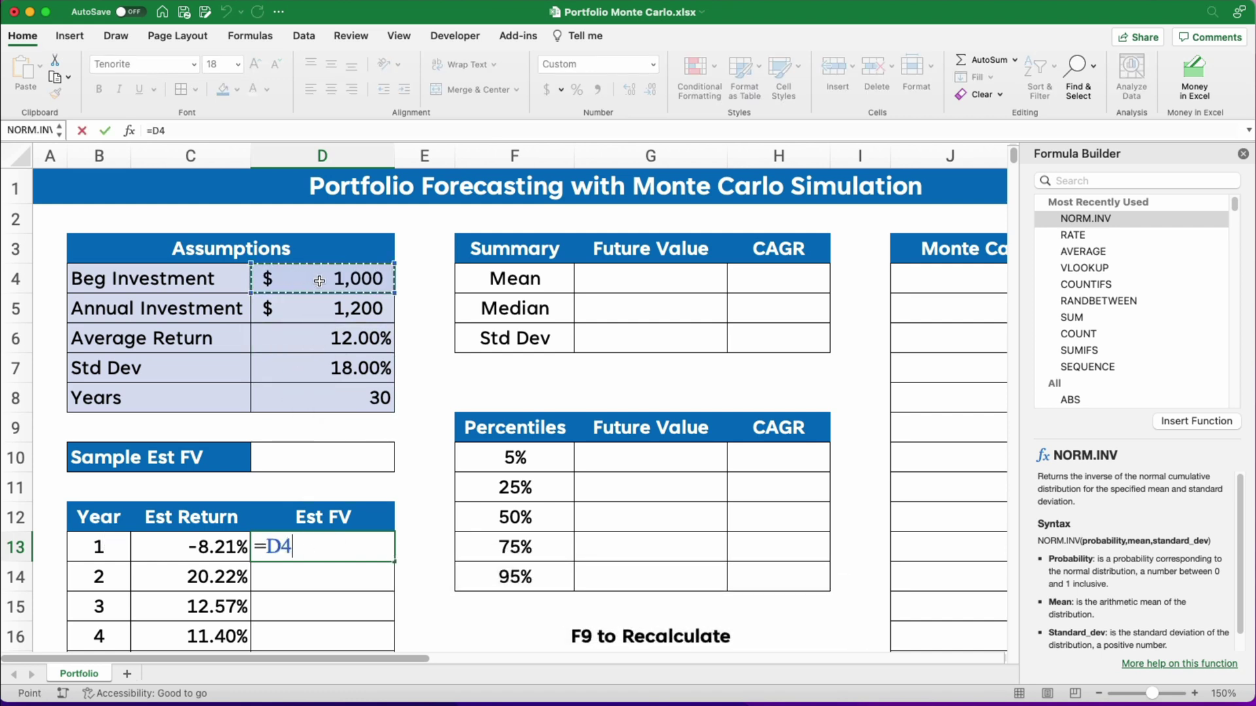
pyautogui.write('*')
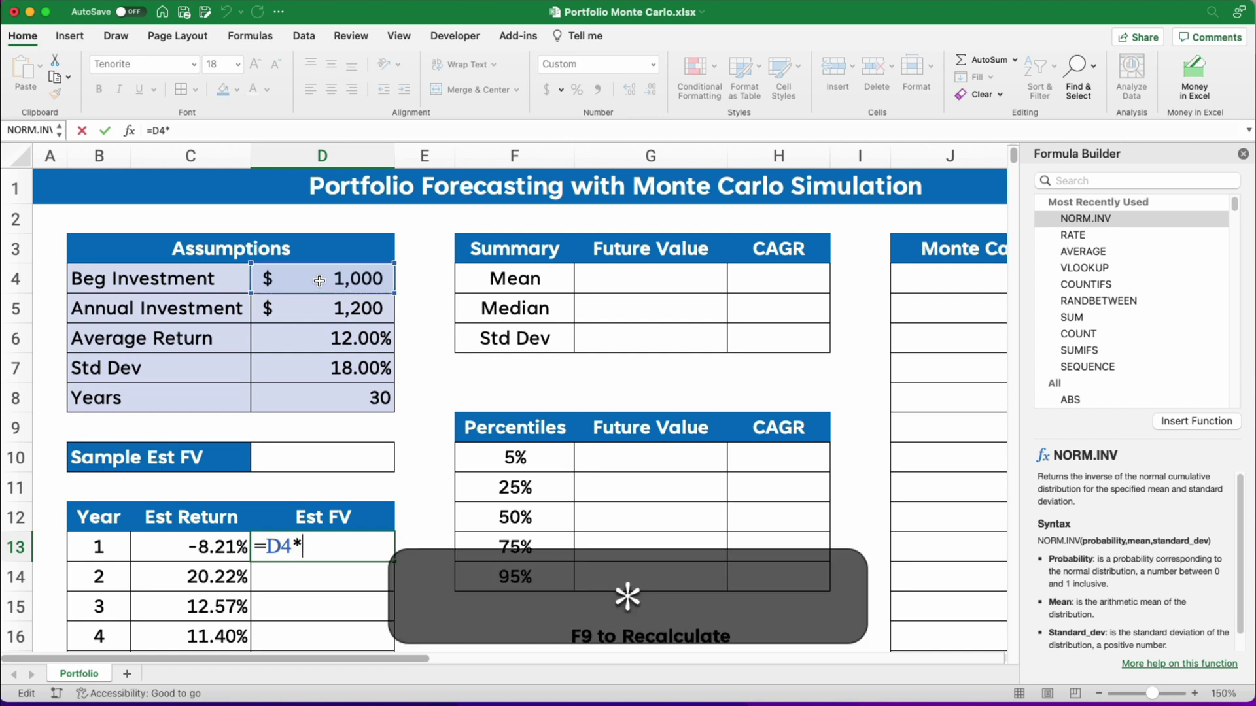
pyautogui.write('(1+')
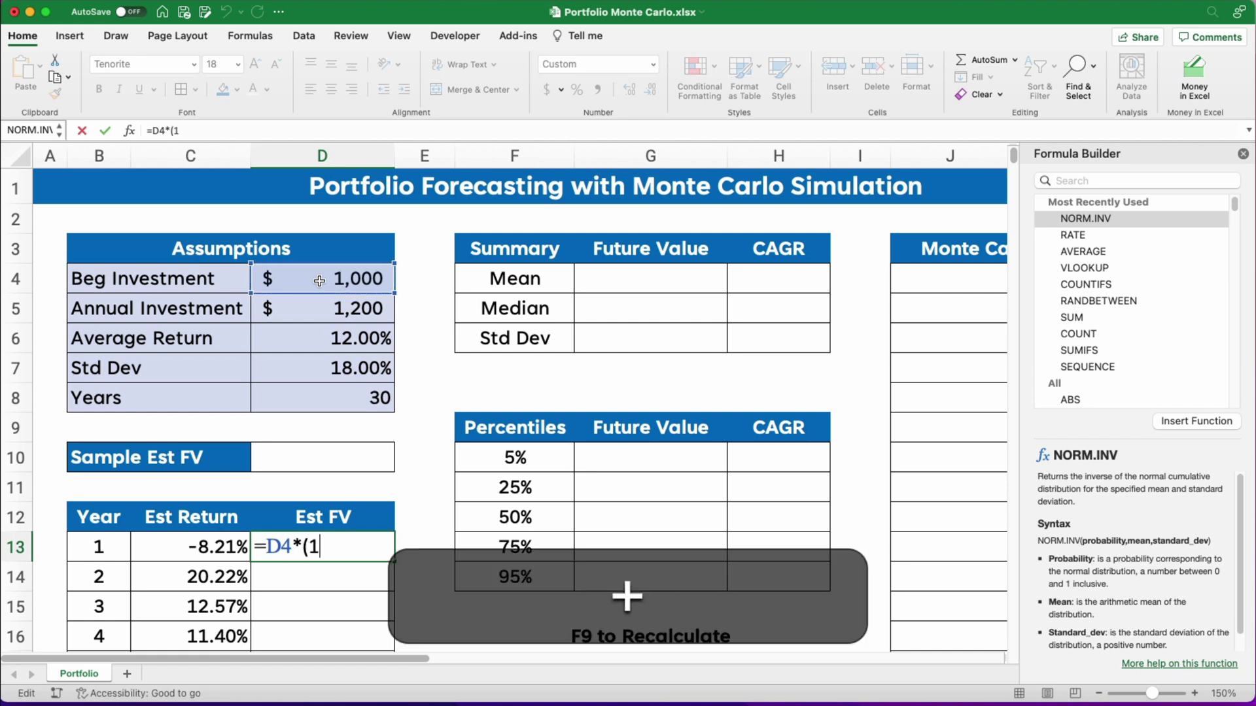
pyautogui.click(208, 546)
pyautogui.write(')')
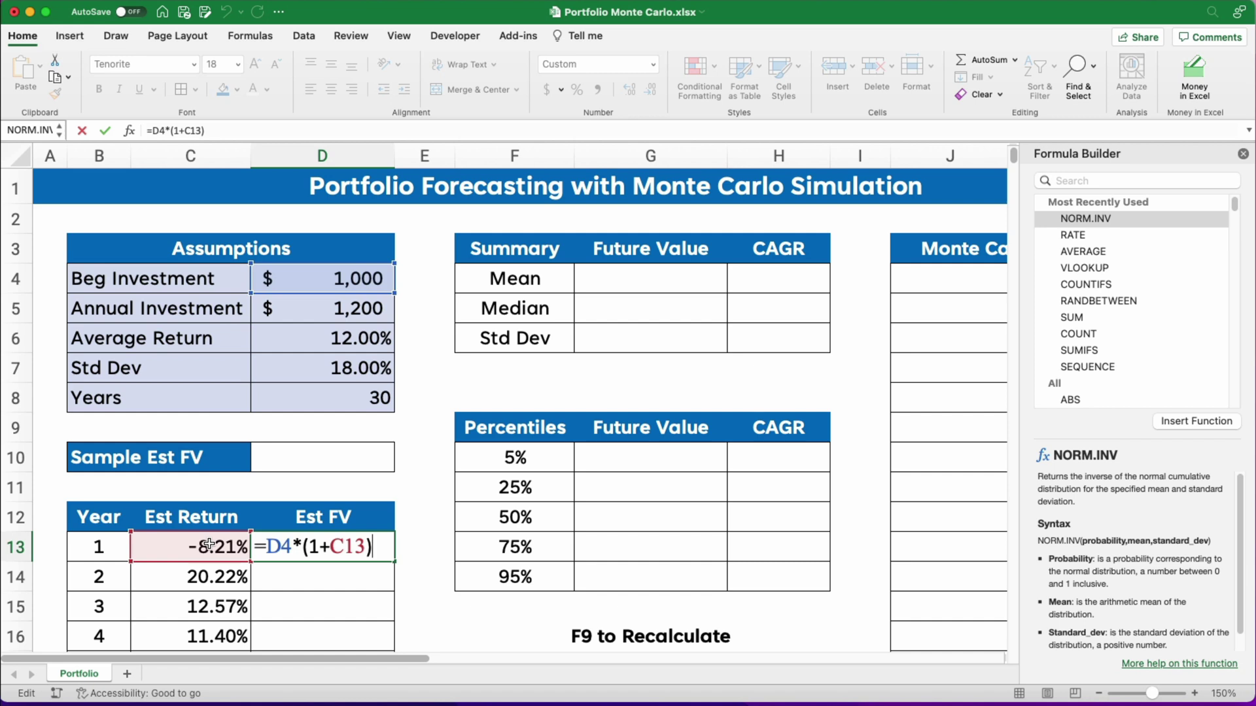
pyautogui.press('Return')
# Add the annual investment so D13 reads =D4*(1+C13)+D5.
pyautogui.press('Up')
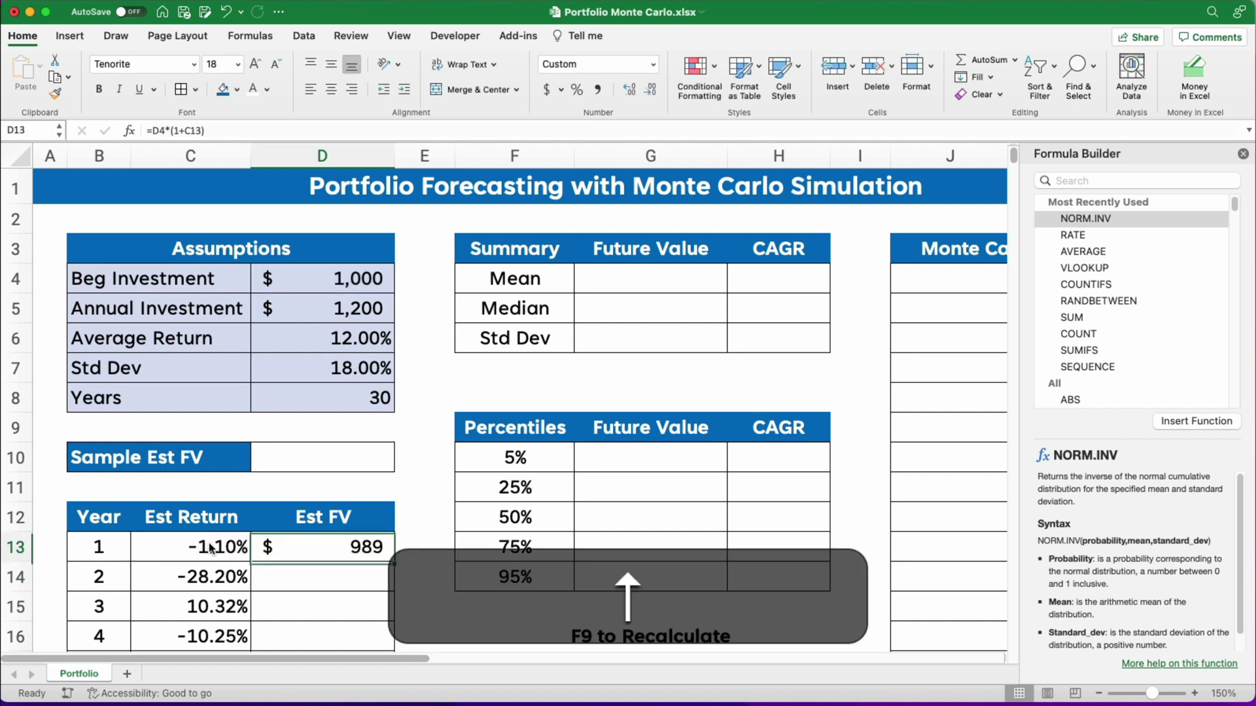
pyautogui.click(211, 548)
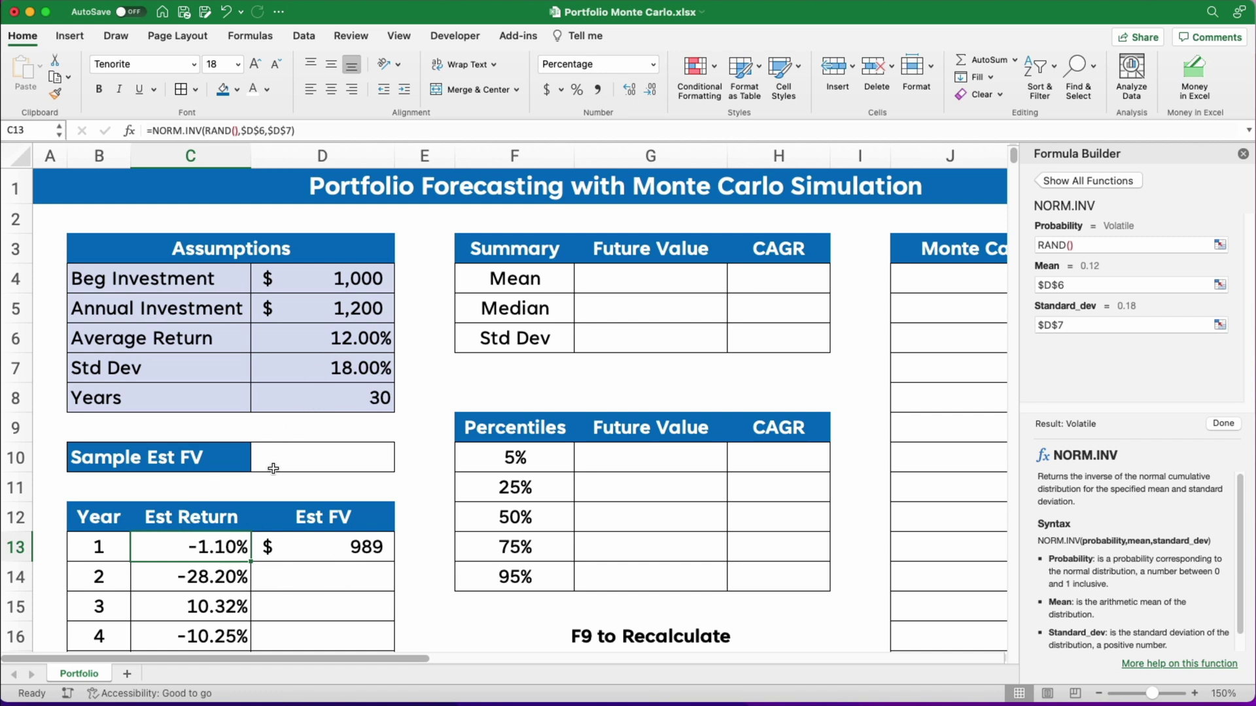
pyautogui.click(338, 550)
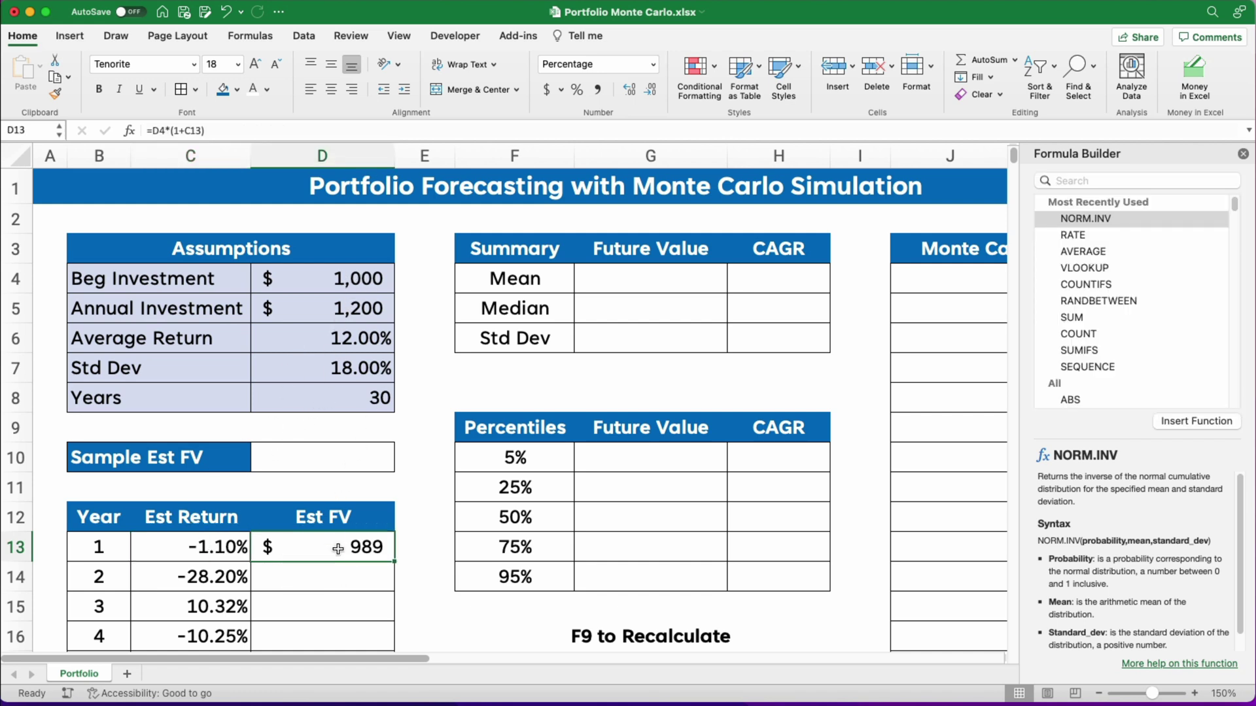
pyautogui.click(236, 136)
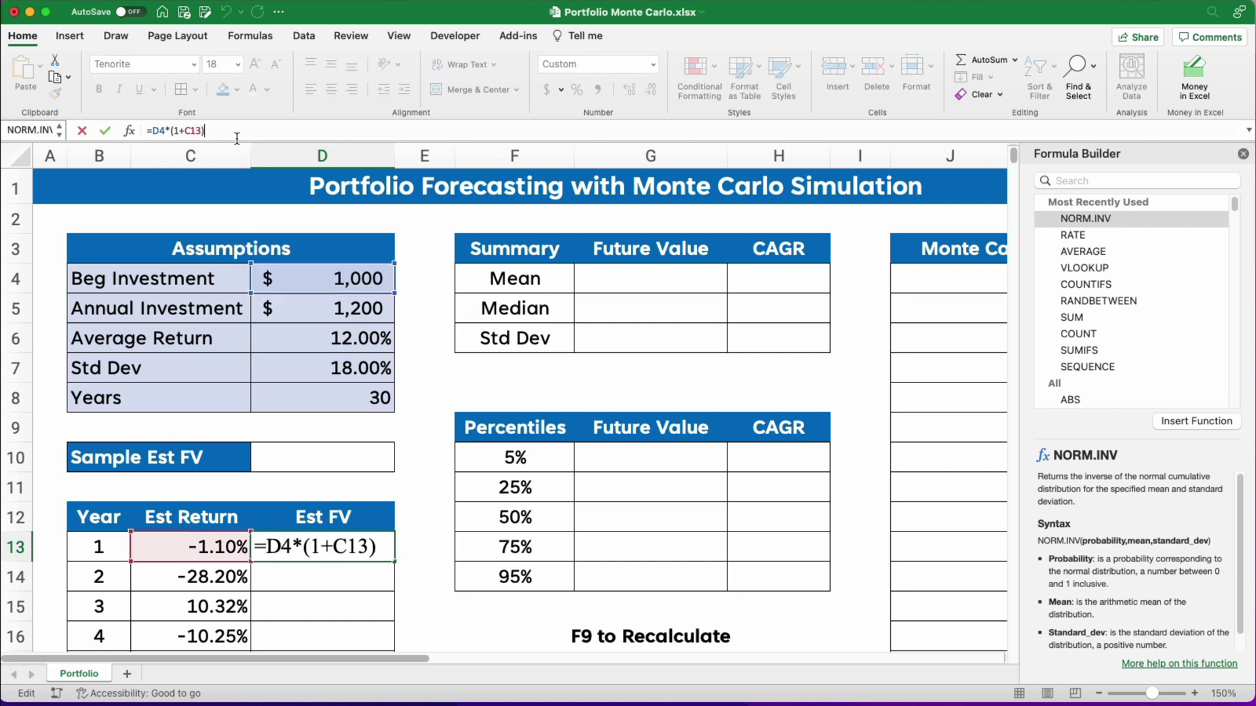
pyautogui.write('+')
pyautogui.click(329, 312)
pyautogui.press('Return')
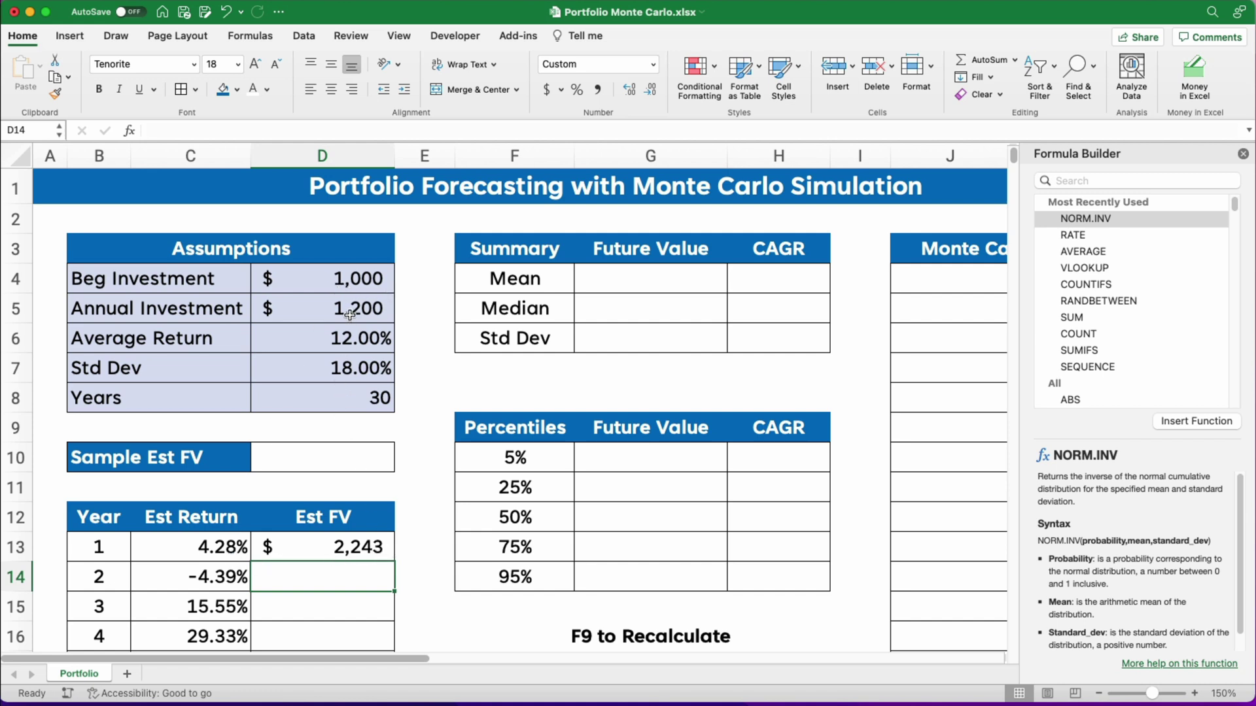
# Recalculate three times with F9 to refresh the random returns.
pyautogui.click(322, 545)
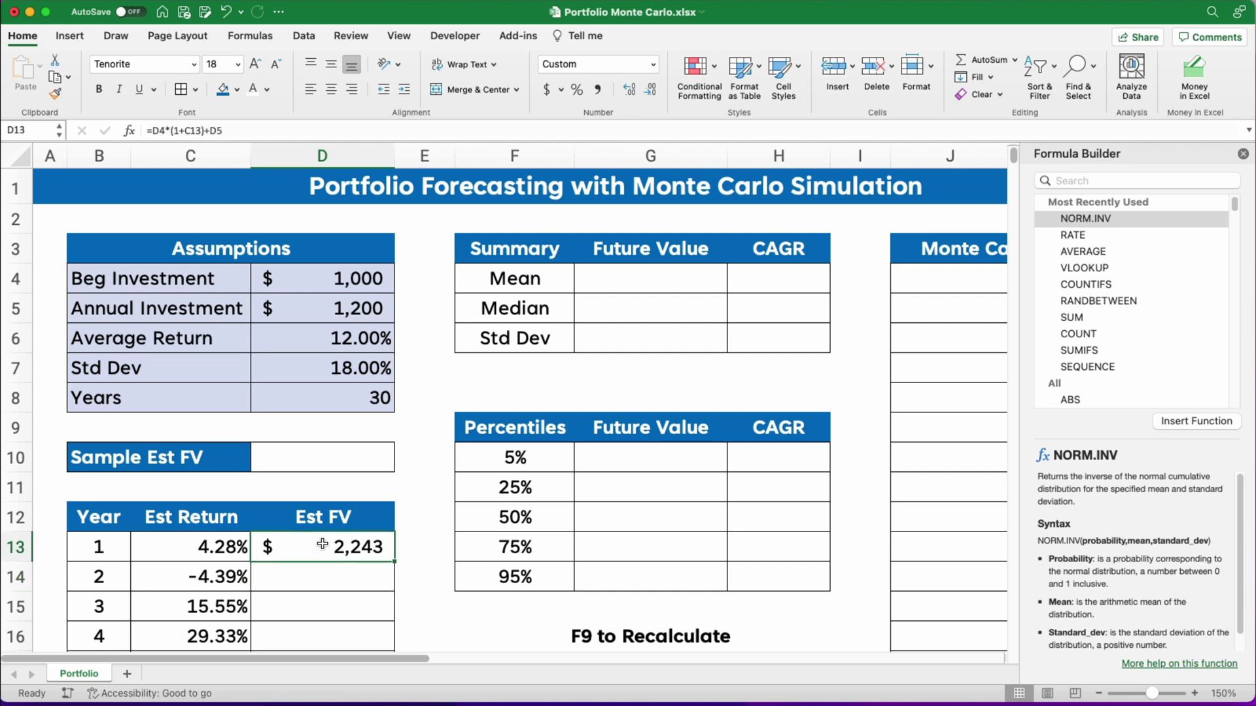
pyautogui.press('F9')
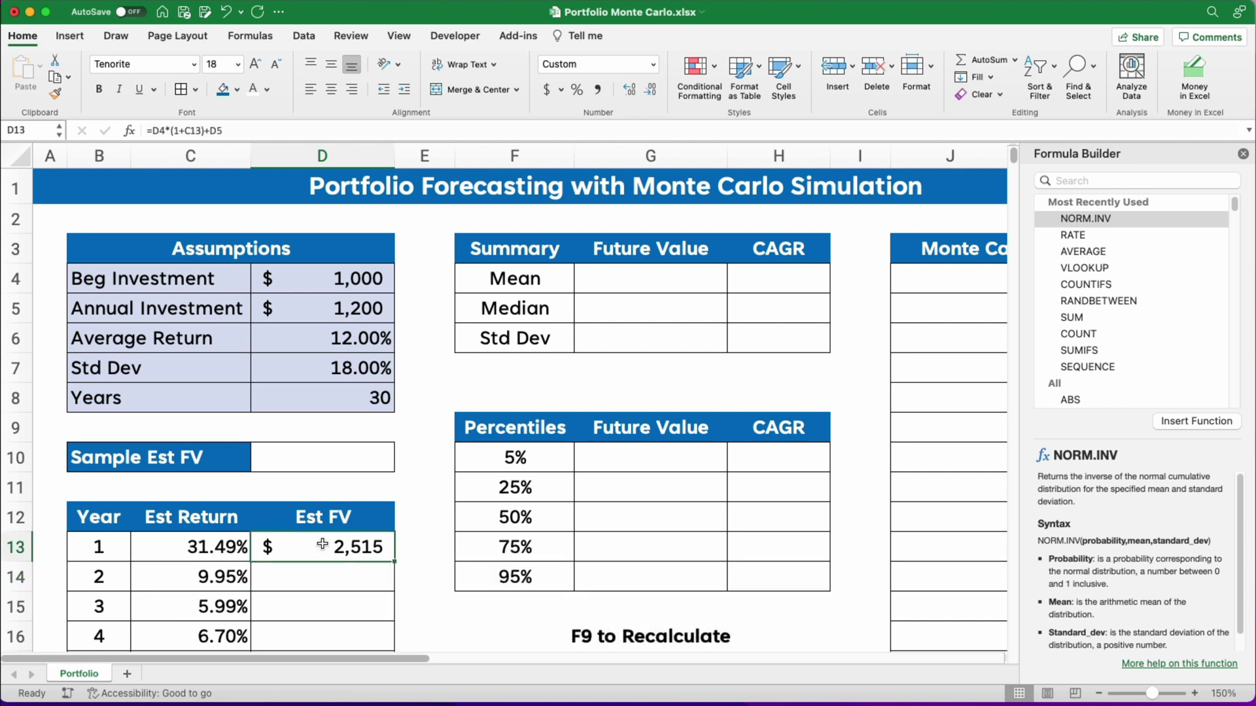
pyautogui.press('F9')
pyautogui.press('F9')
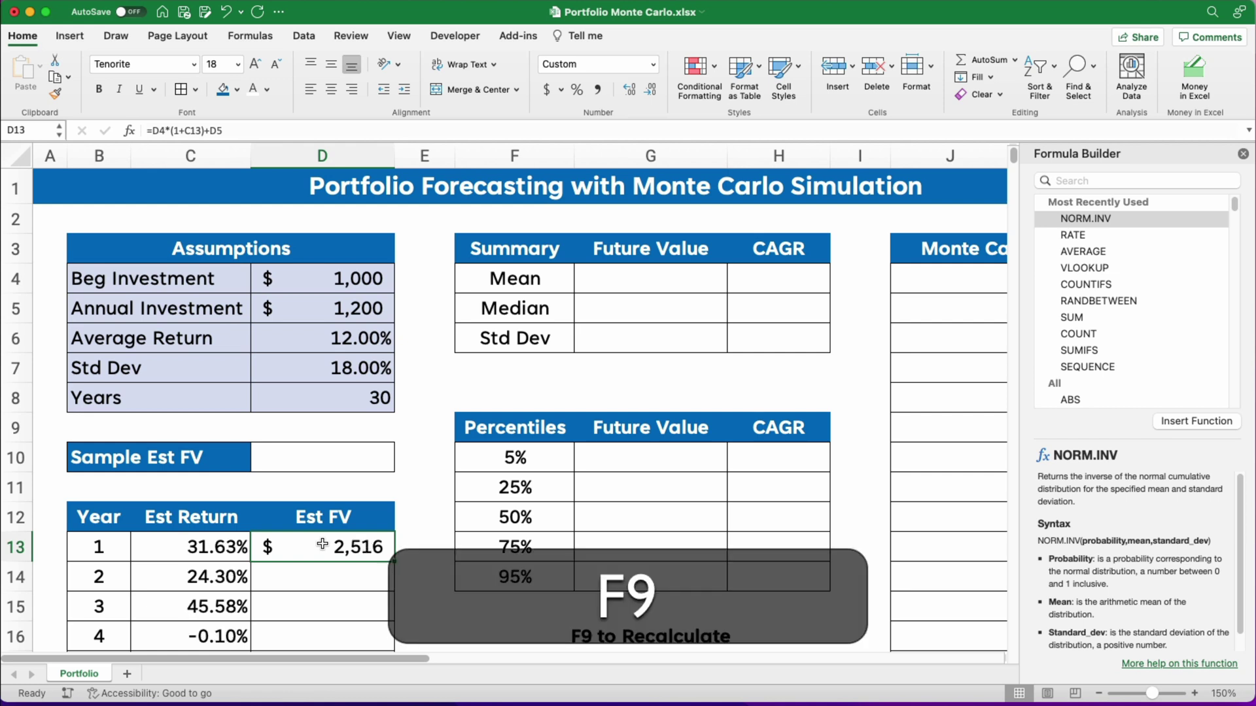
pyautogui.press('F9')
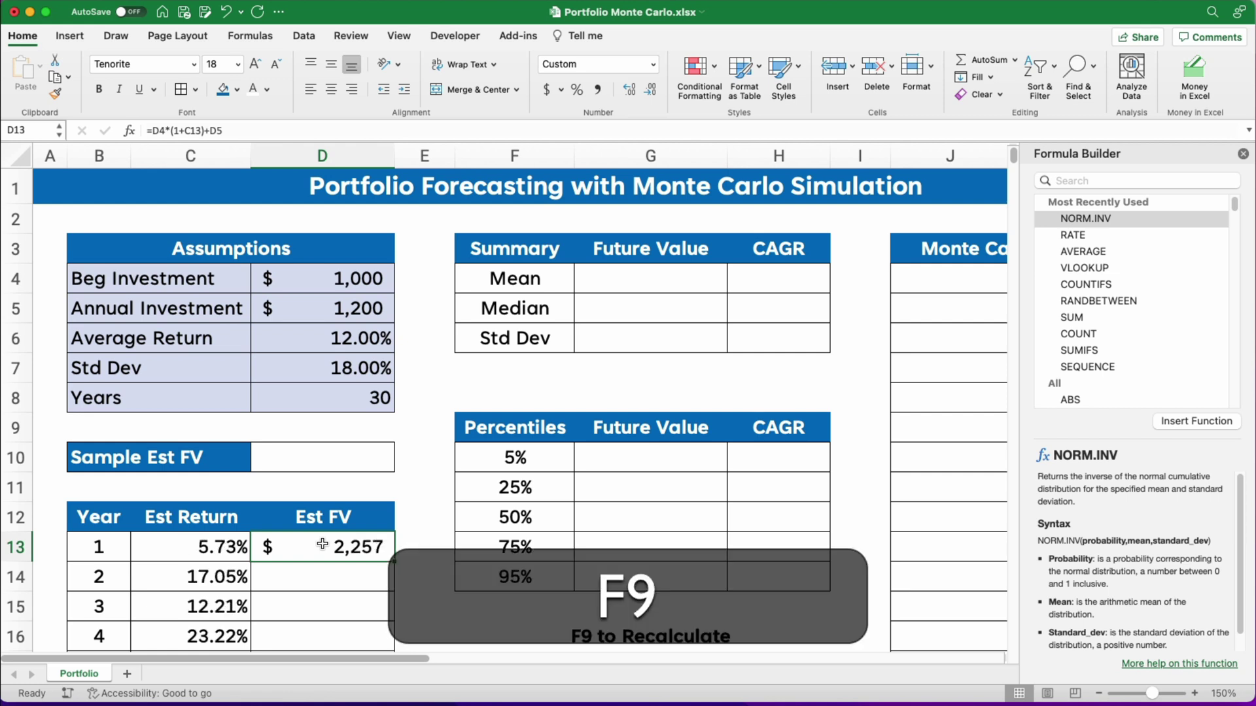
# Set year 2's Est FV to the previous FV times (1+year 2 return) plus locked $D$5.
pyautogui.click(362, 571)
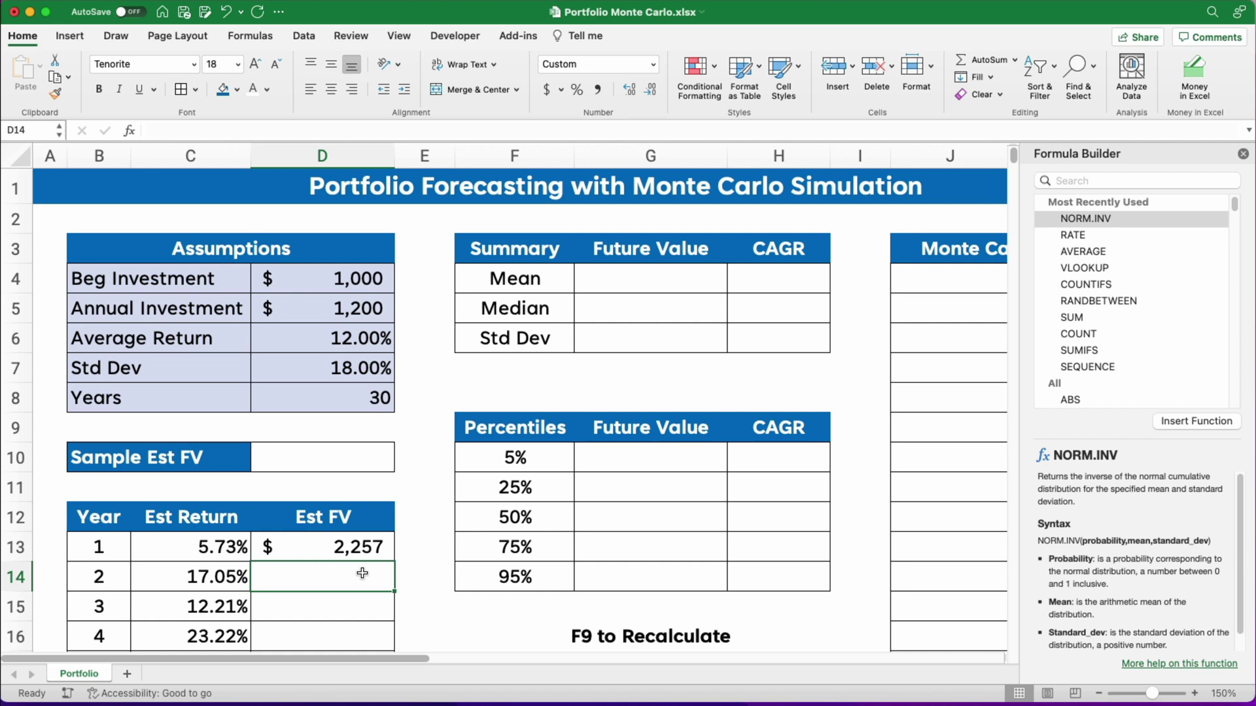
pyautogui.write('=')
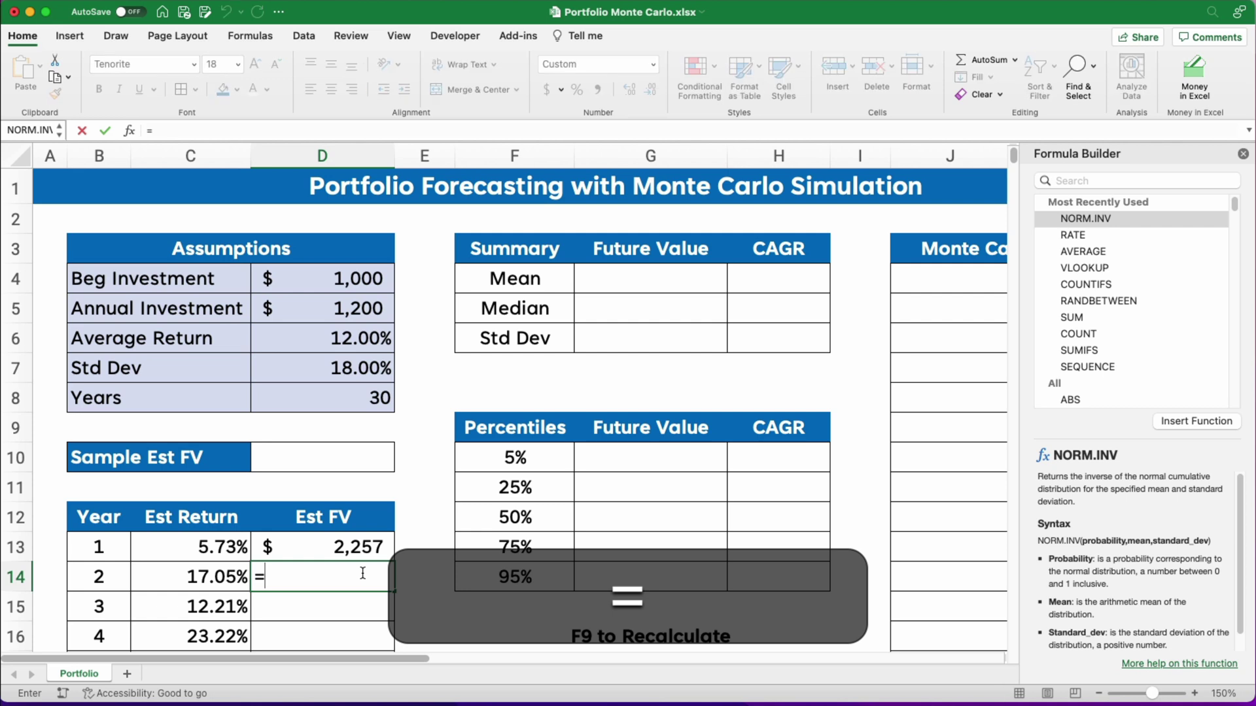
pyautogui.press('Up')
pyautogui.write('*')
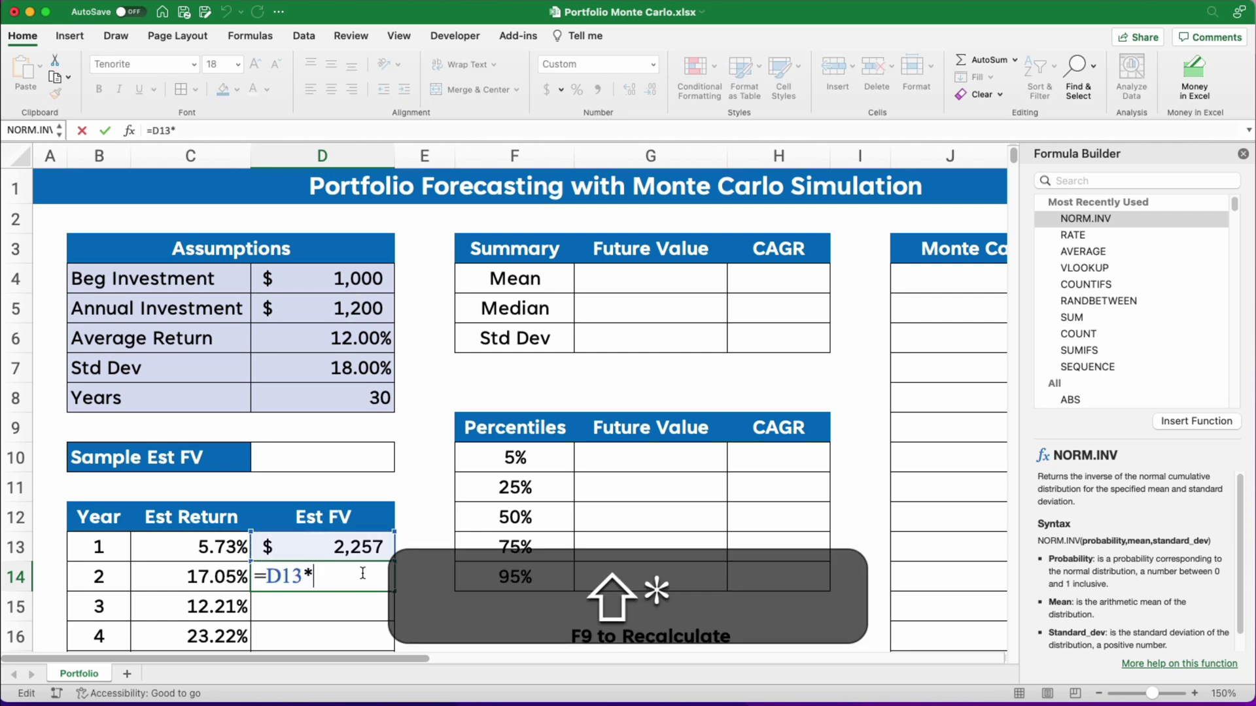
pyautogui.write('1')
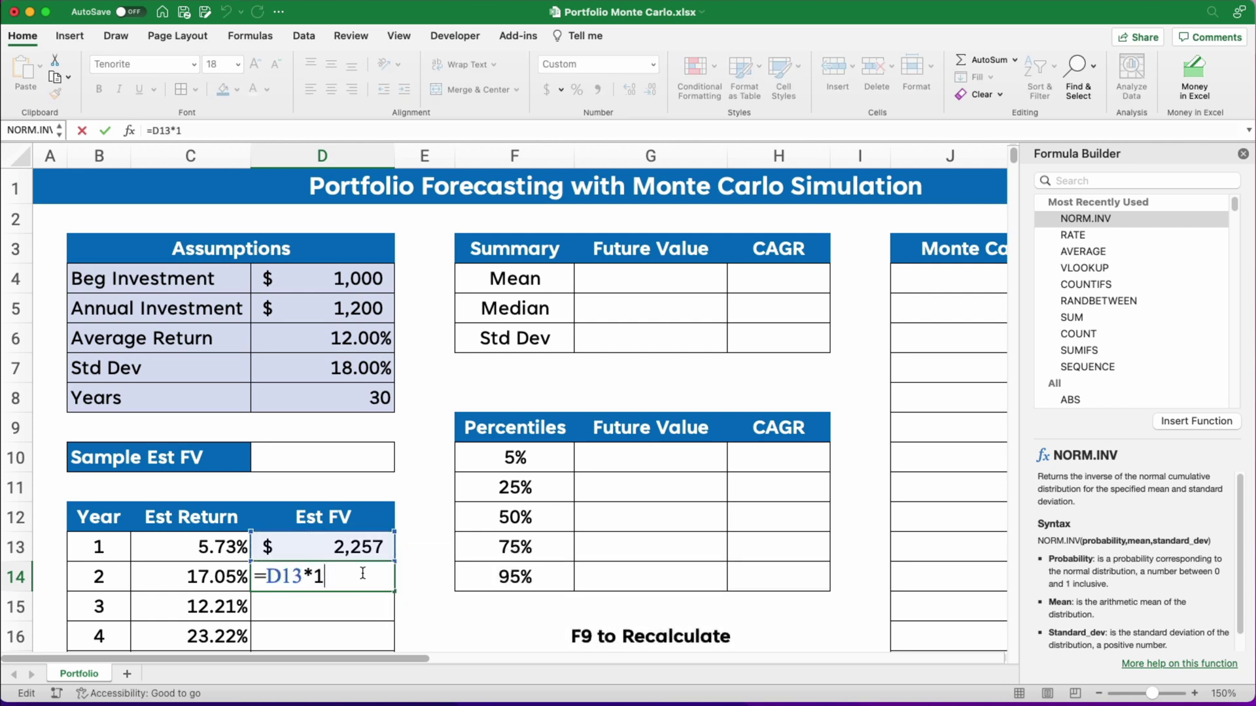
pyautogui.press('BackSpace')
pyautogui.write('(1+')
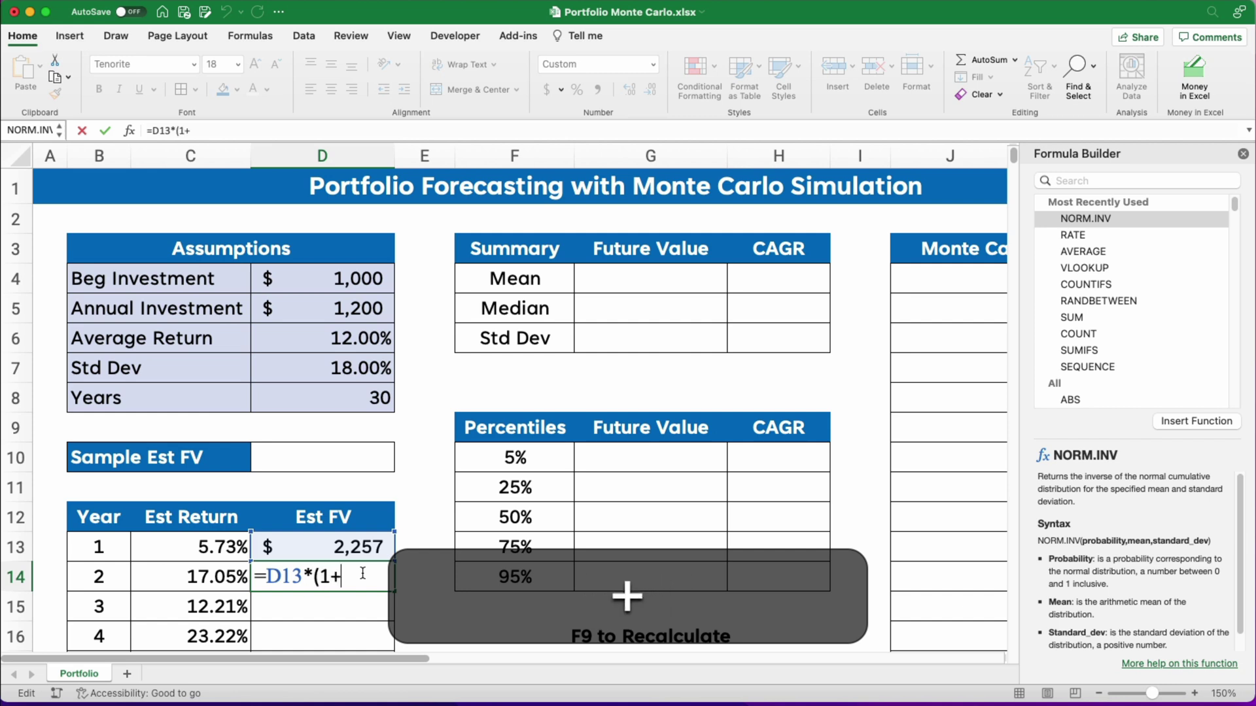
pyautogui.click(207, 568)
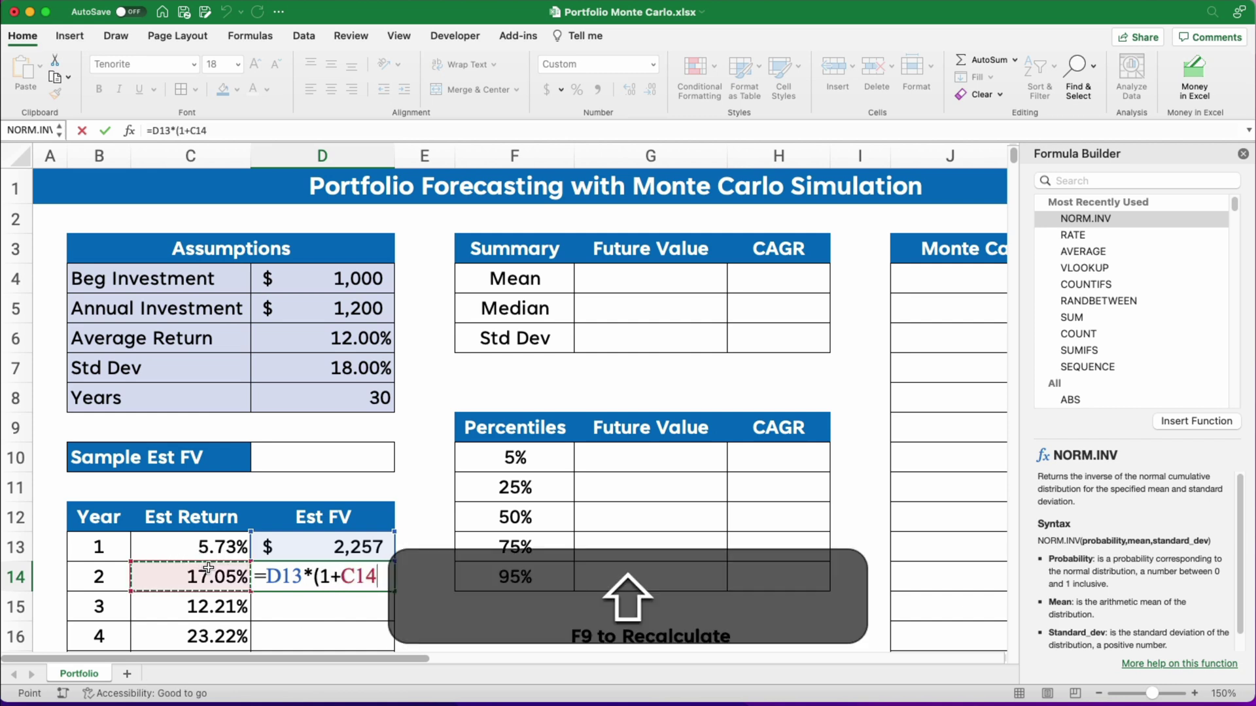
pyautogui.write(')')
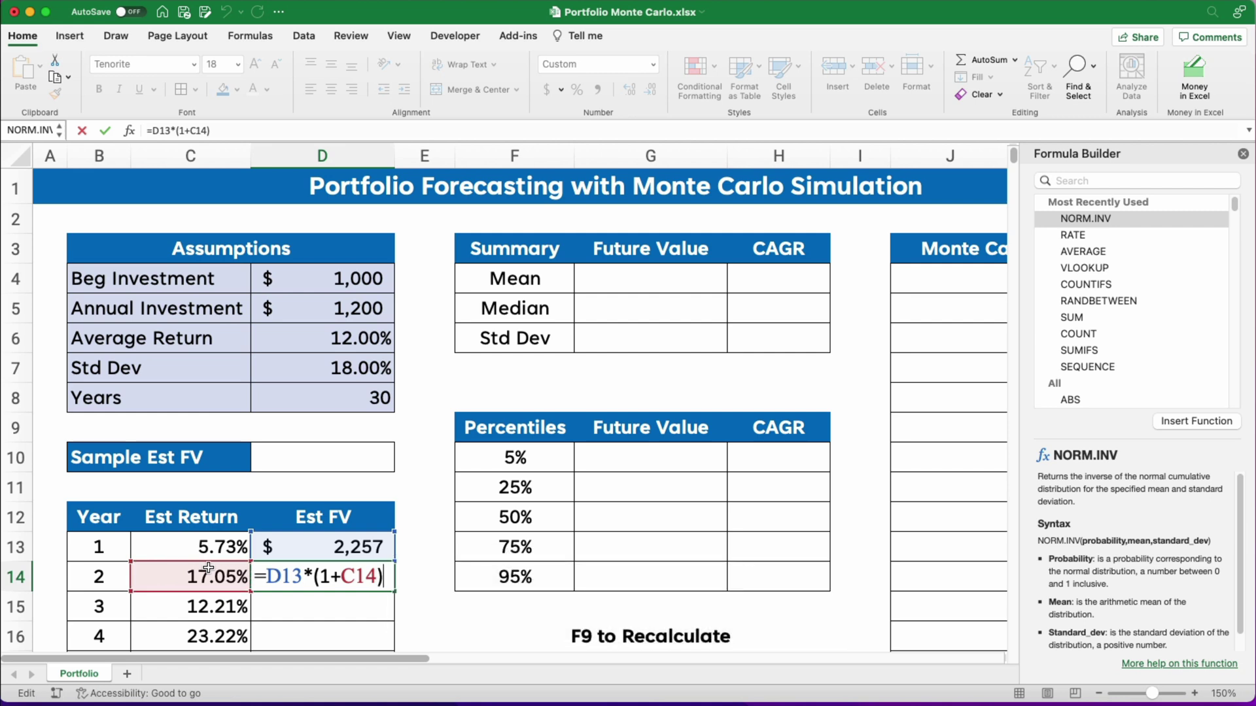
pyautogui.write('+')
pyautogui.click(319, 313)
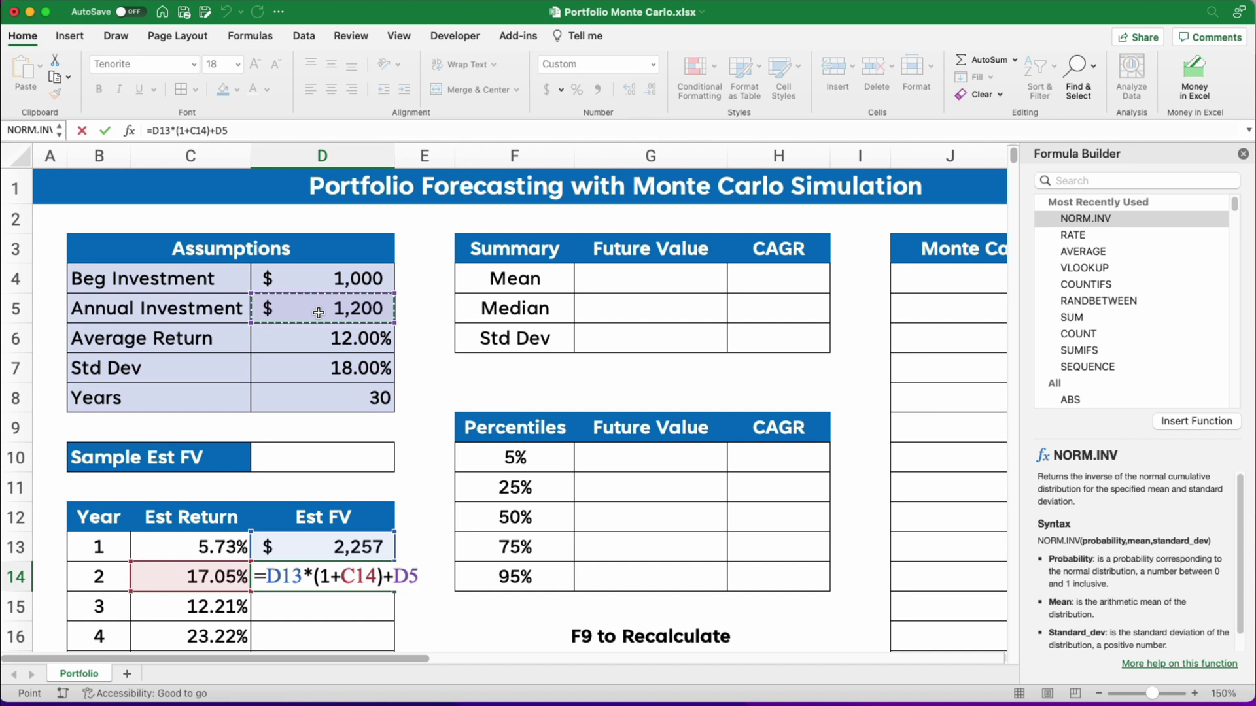
pyautogui.press('F4')
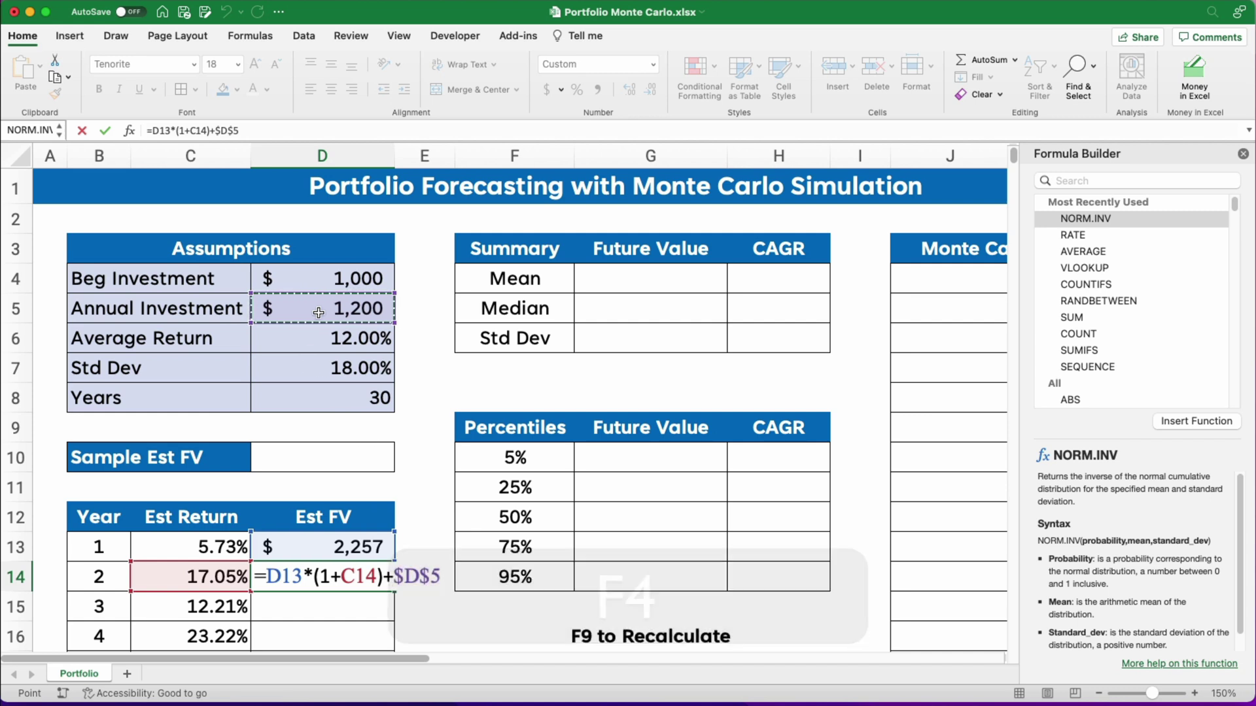
pyautogui.press('Return')
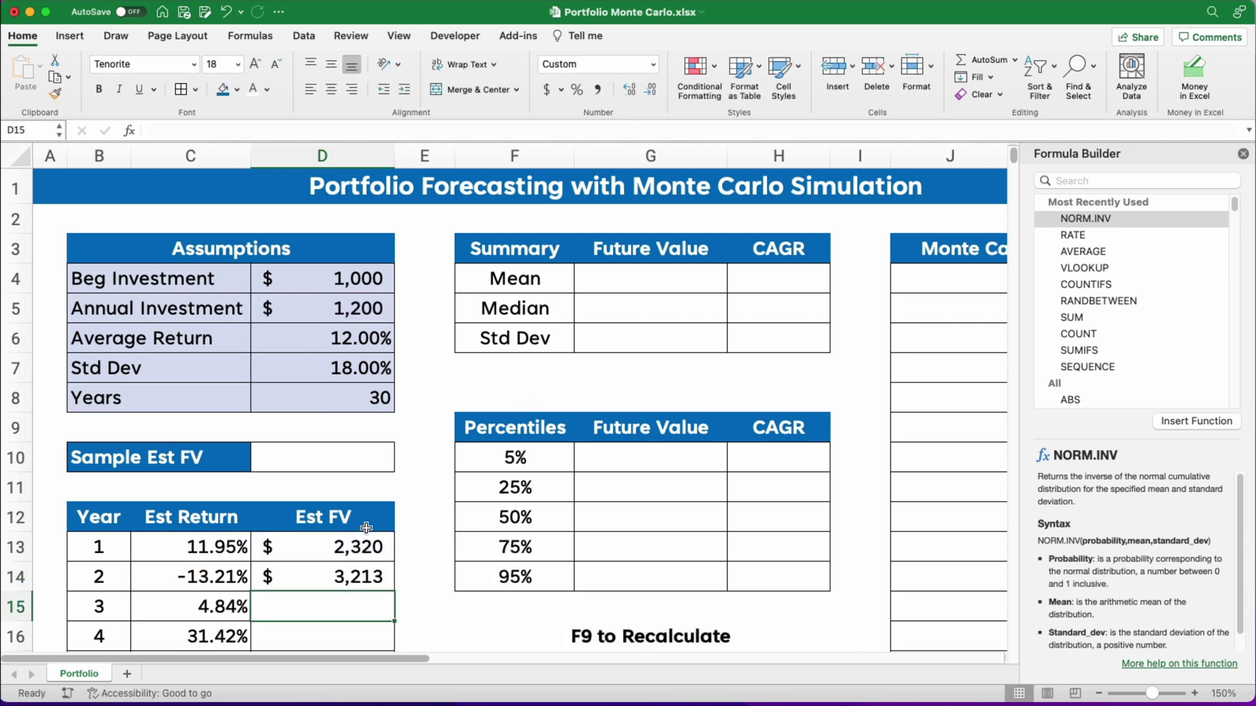
# Fill the Est FV formula down to year 30 and confirm it reaches $80,985.
pyautogui.click(354, 548)
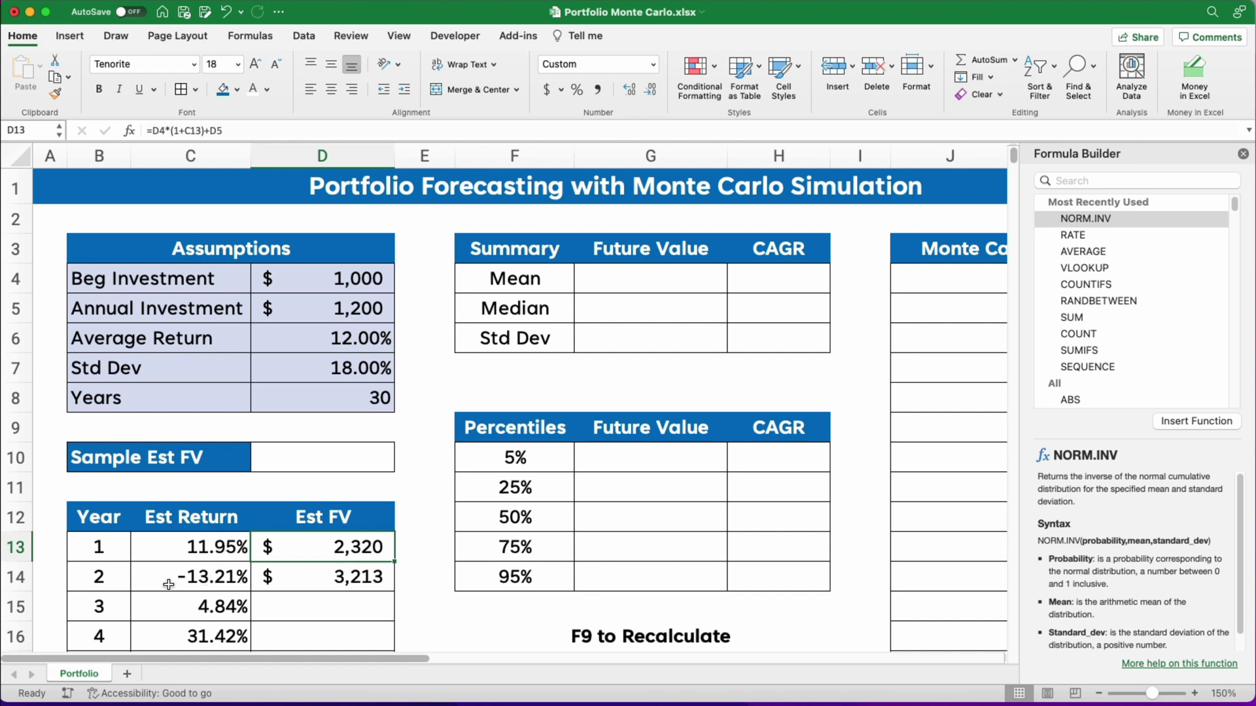
pyautogui.click(342, 574)
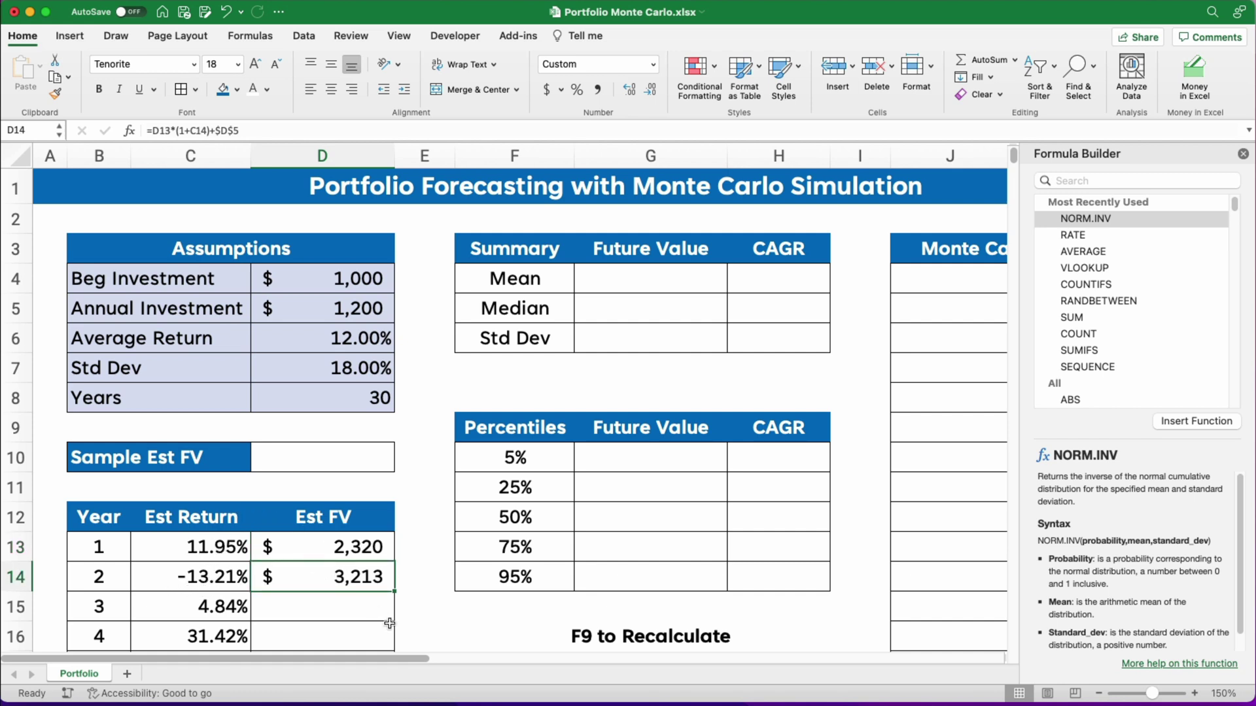
pyautogui.doubleClick(393, 590)
pyautogui.click(354, 601)
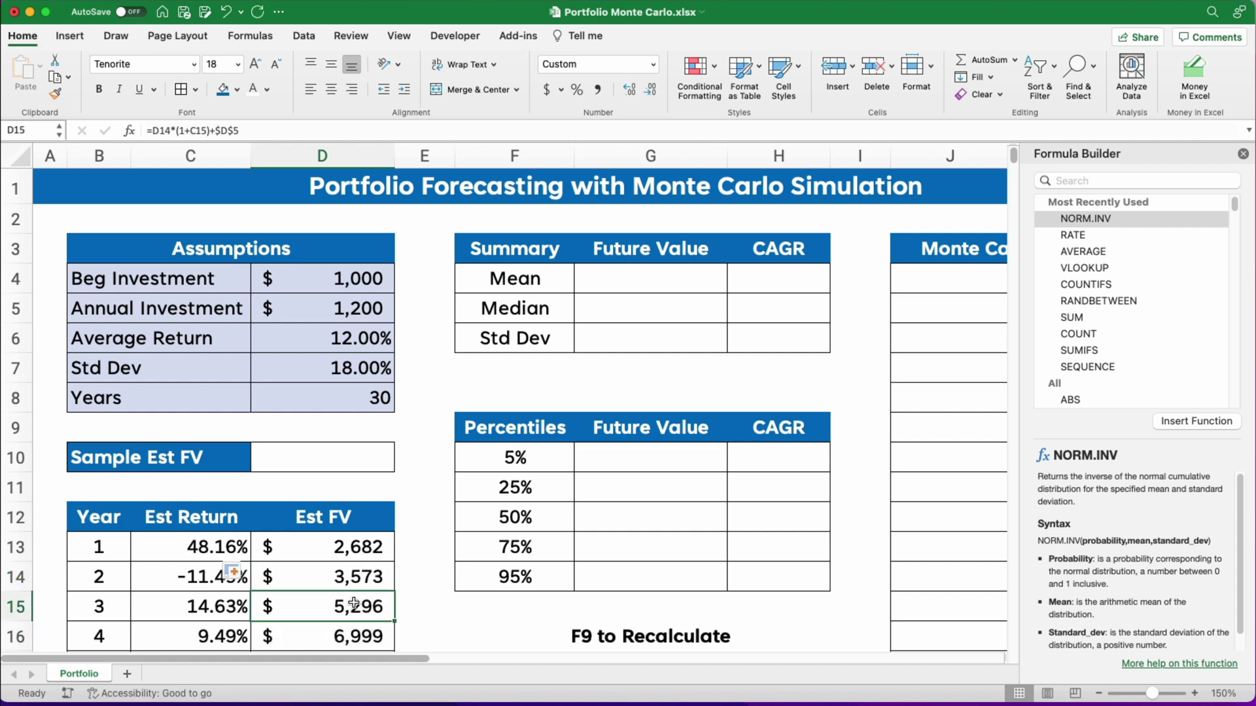
pyautogui.press('super+Down')
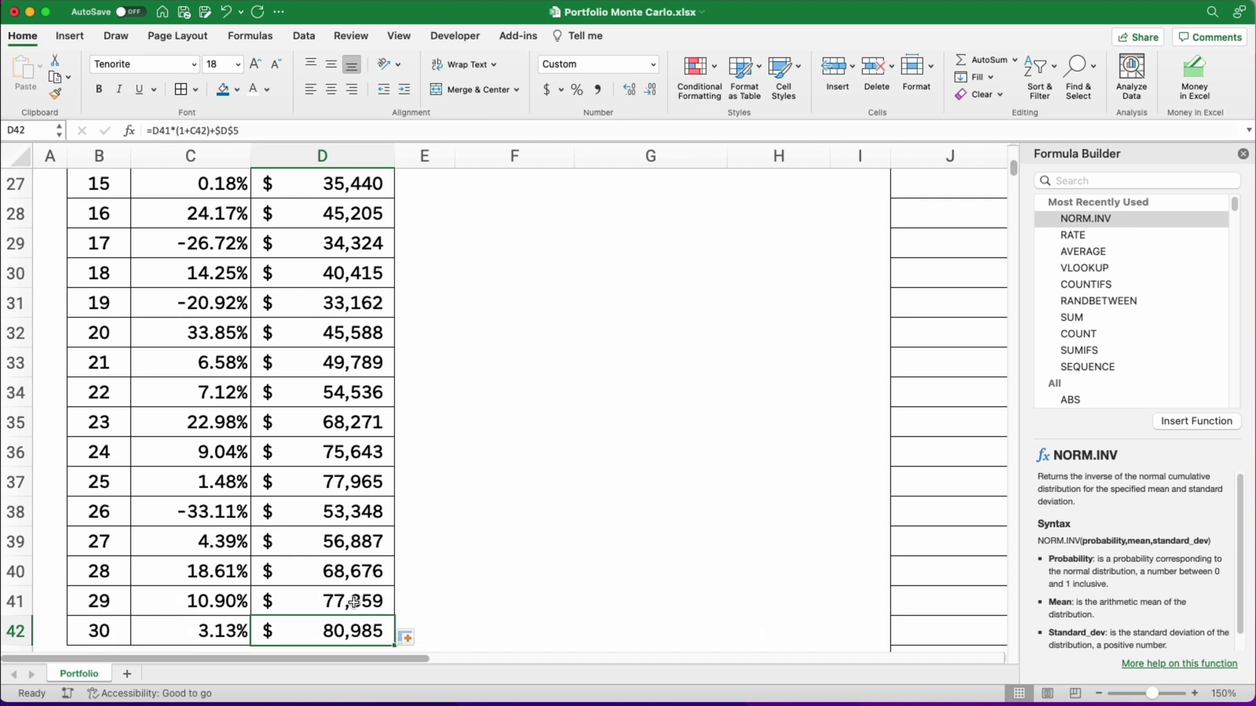
pyautogui.press('Down')
pyautogui.press('Up')
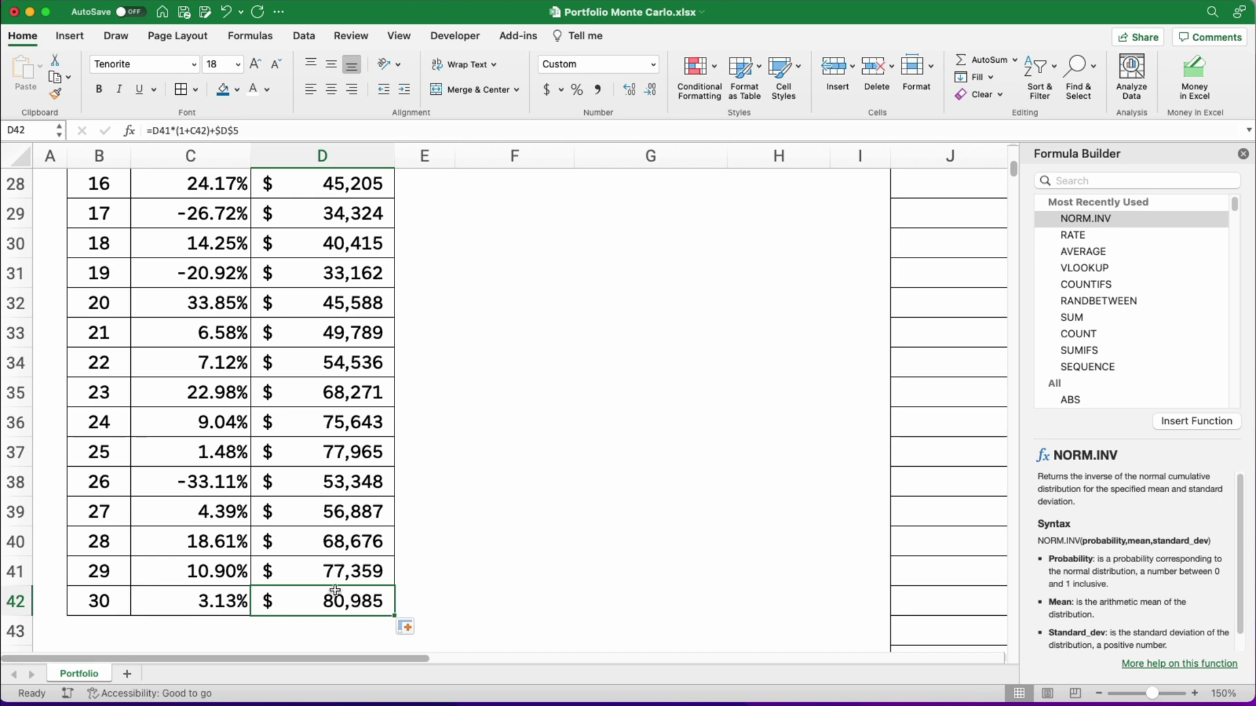
pyautogui.press('super+Up')
pyautogui.press('Up')
pyautogui.press('Up')
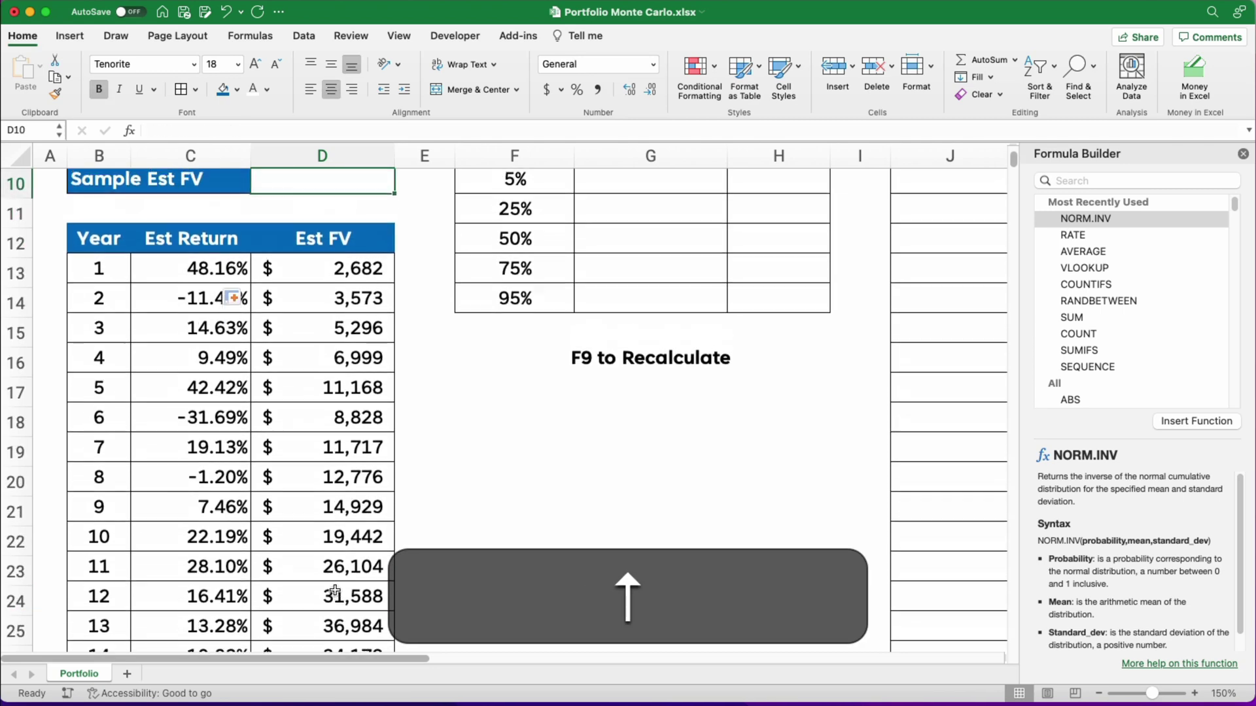
pyautogui.press('Up')
pyautogui.press('Up')
pyautogui.press('Down')
pyautogui.press('Down')
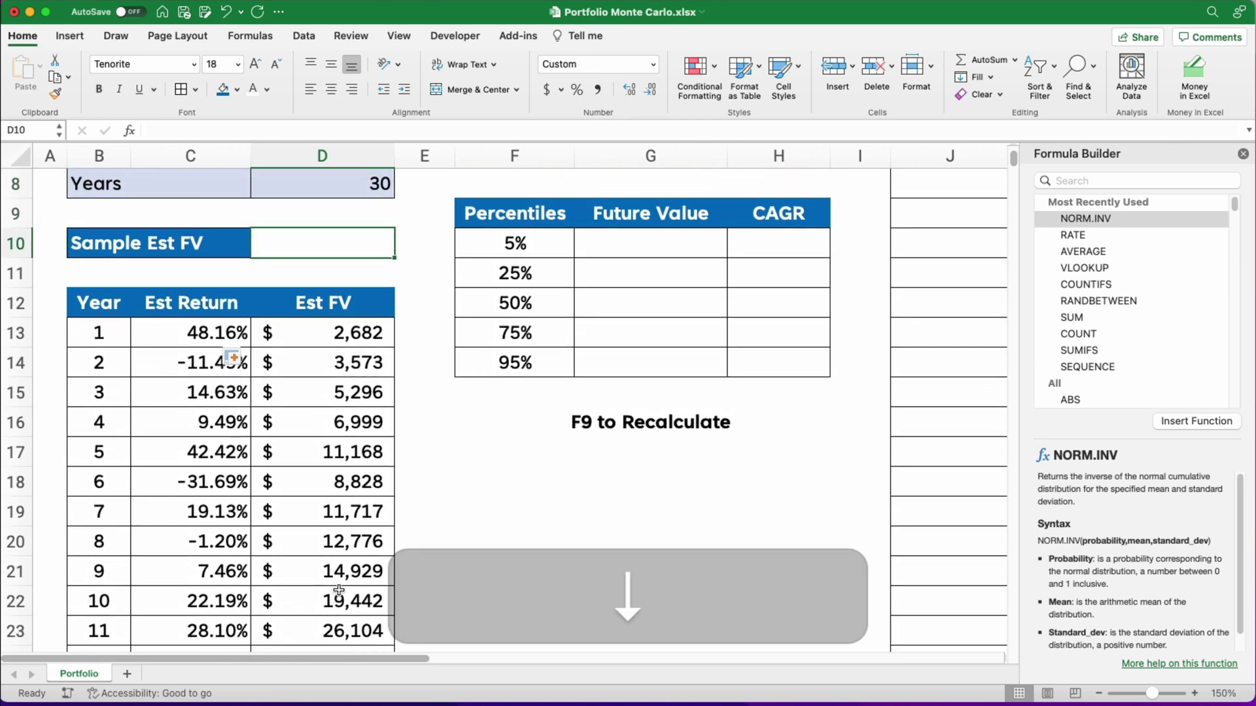
# Link Sample Est FV in D10 to the year-30 Est FV with =D42.
pyautogui.scroll(3, 339, 591)
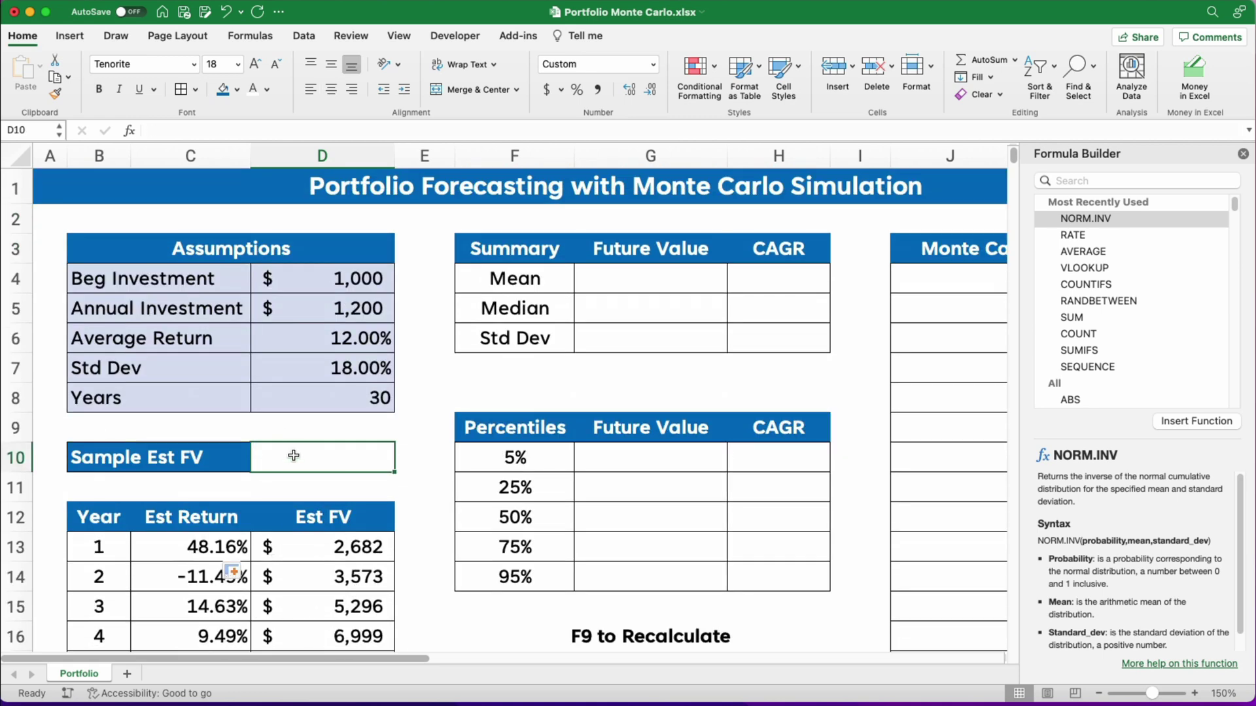
pyautogui.write('=')
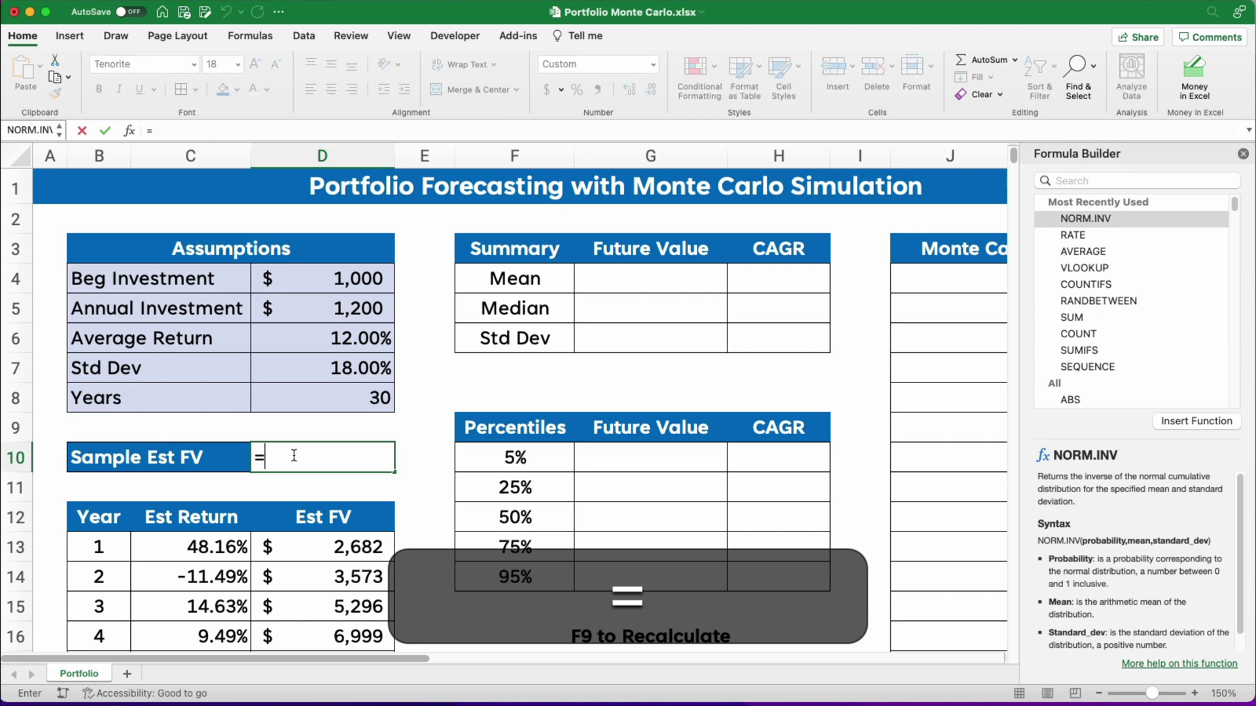
pyautogui.scroll(-5, 323, 497)
pyautogui.scroll(-10, 323, 508)
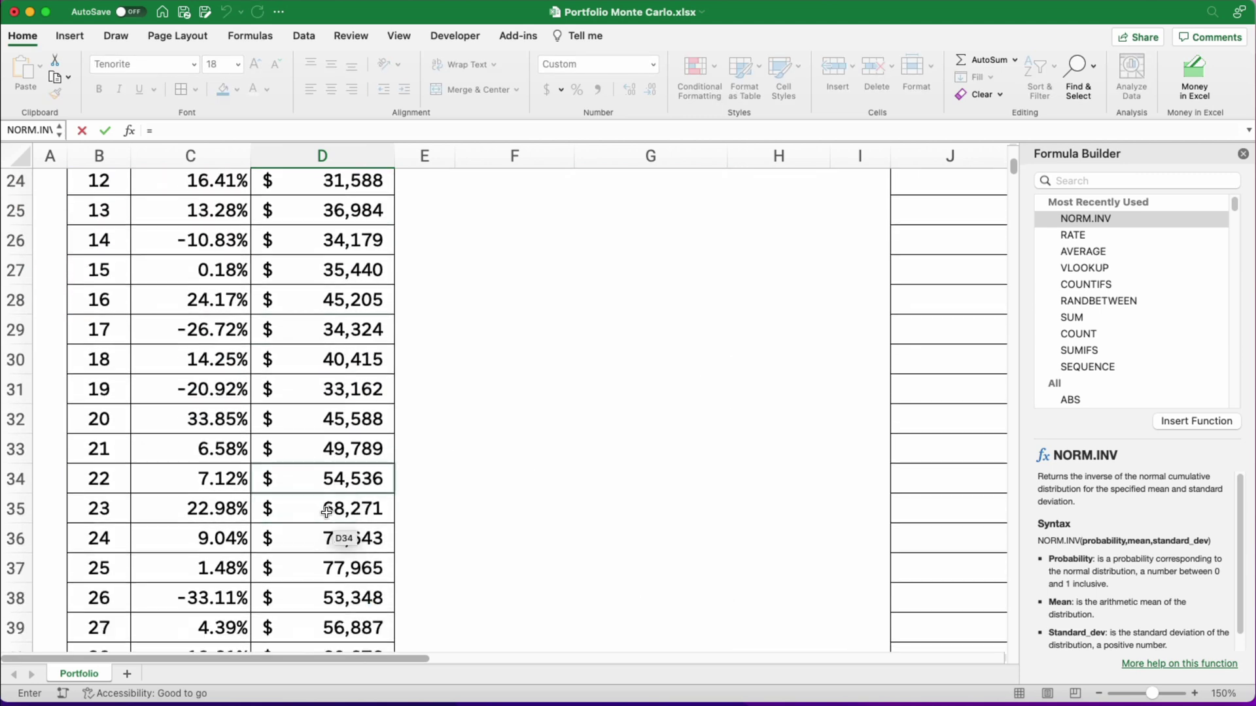
pyautogui.click(324, 538)
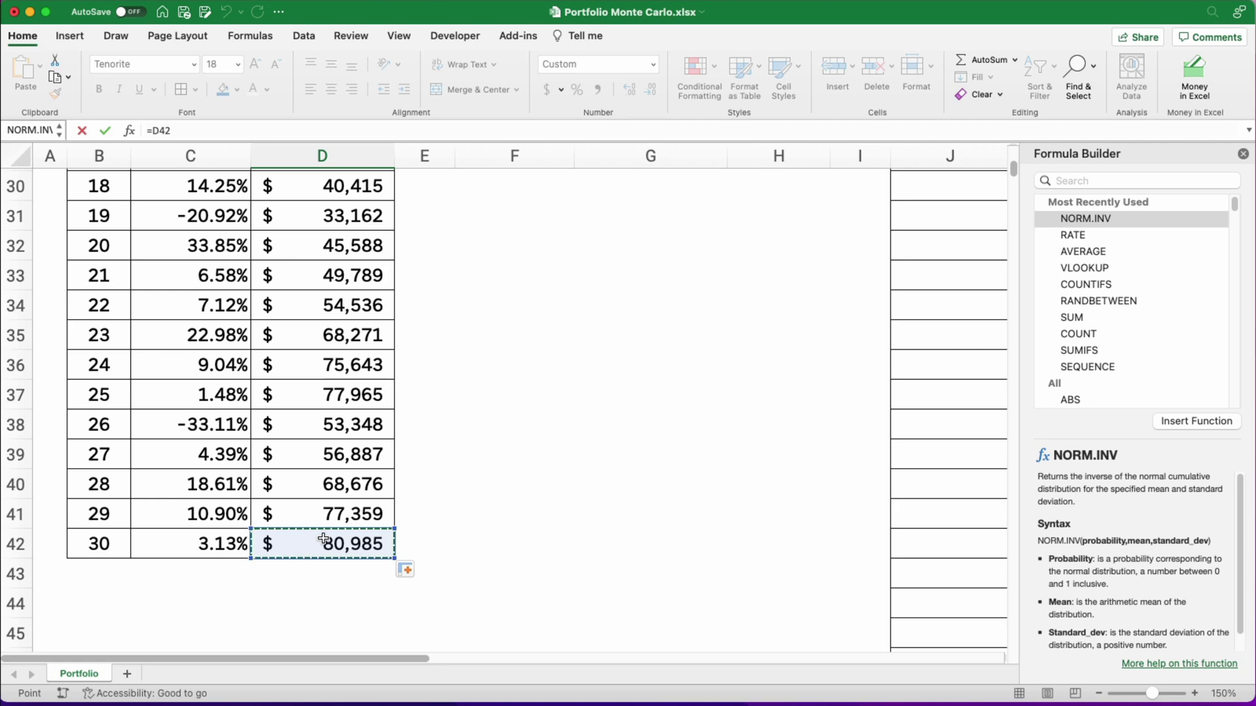
pyautogui.press('Return')
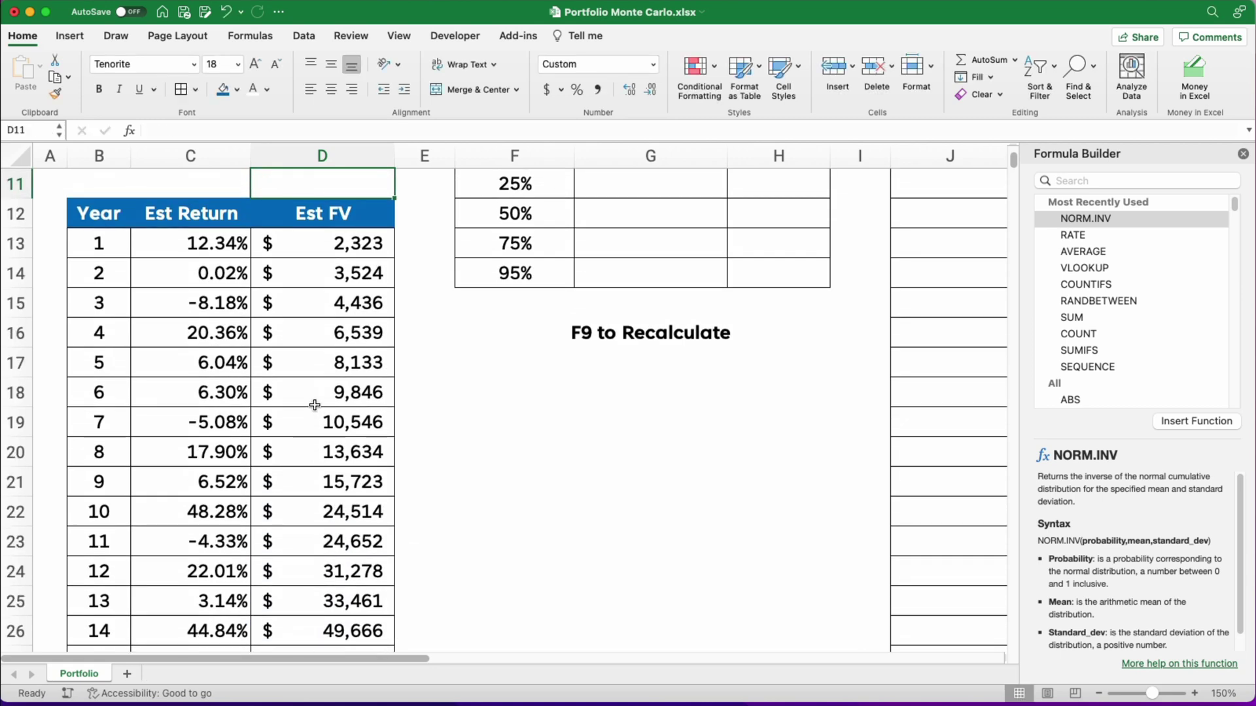
# Close the Formula Builder and recalculate four times with F9 to watch the outcome change.
pyautogui.click(327, 361)
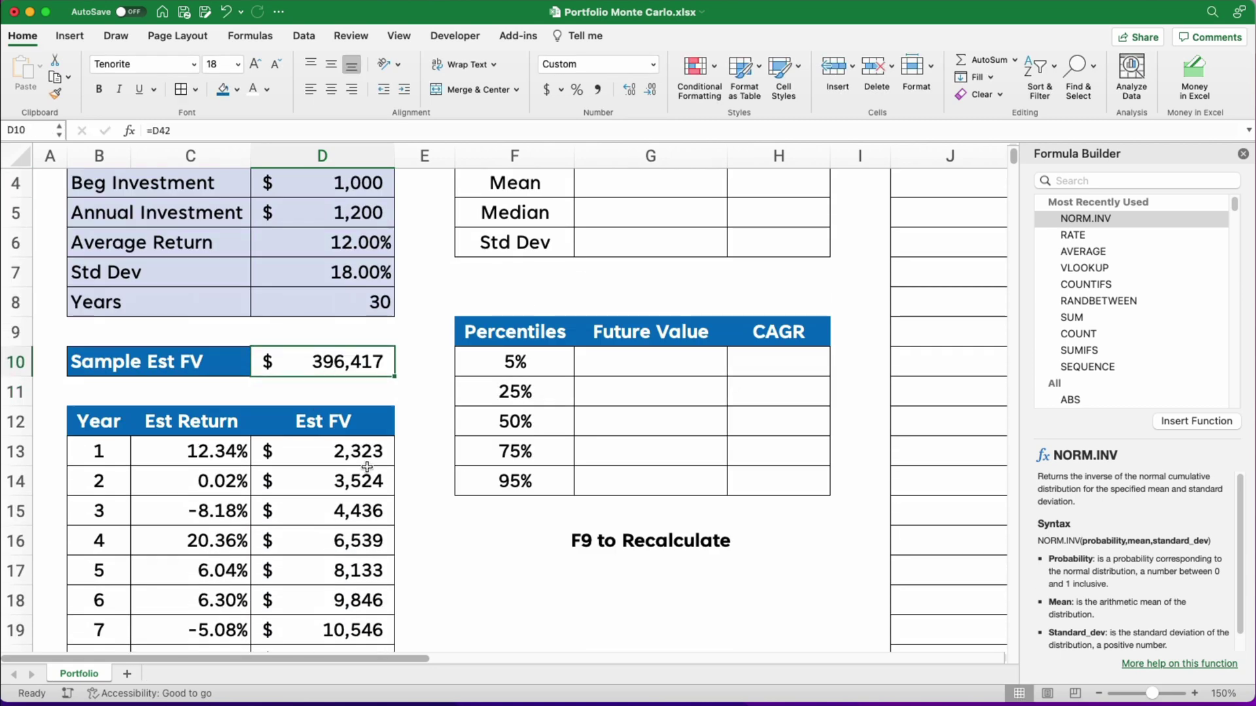
pyautogui.scroll(3, 367, 468)
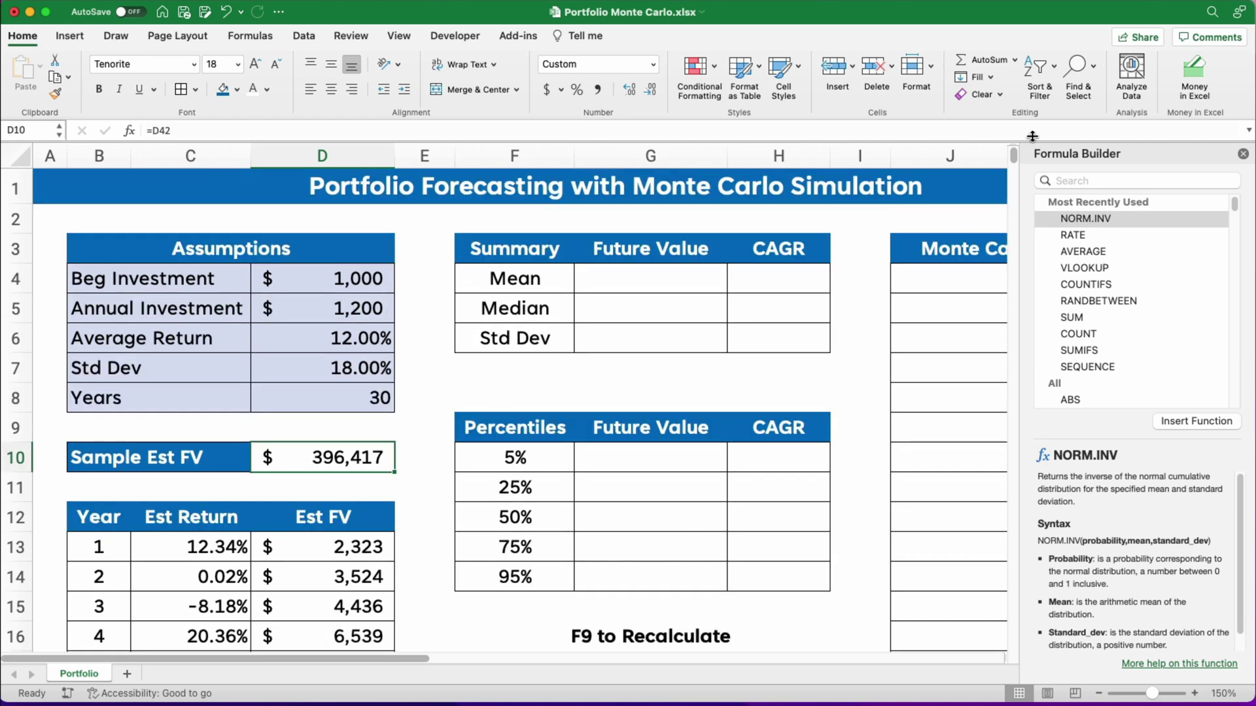
pyautogui.click(1242, 154)
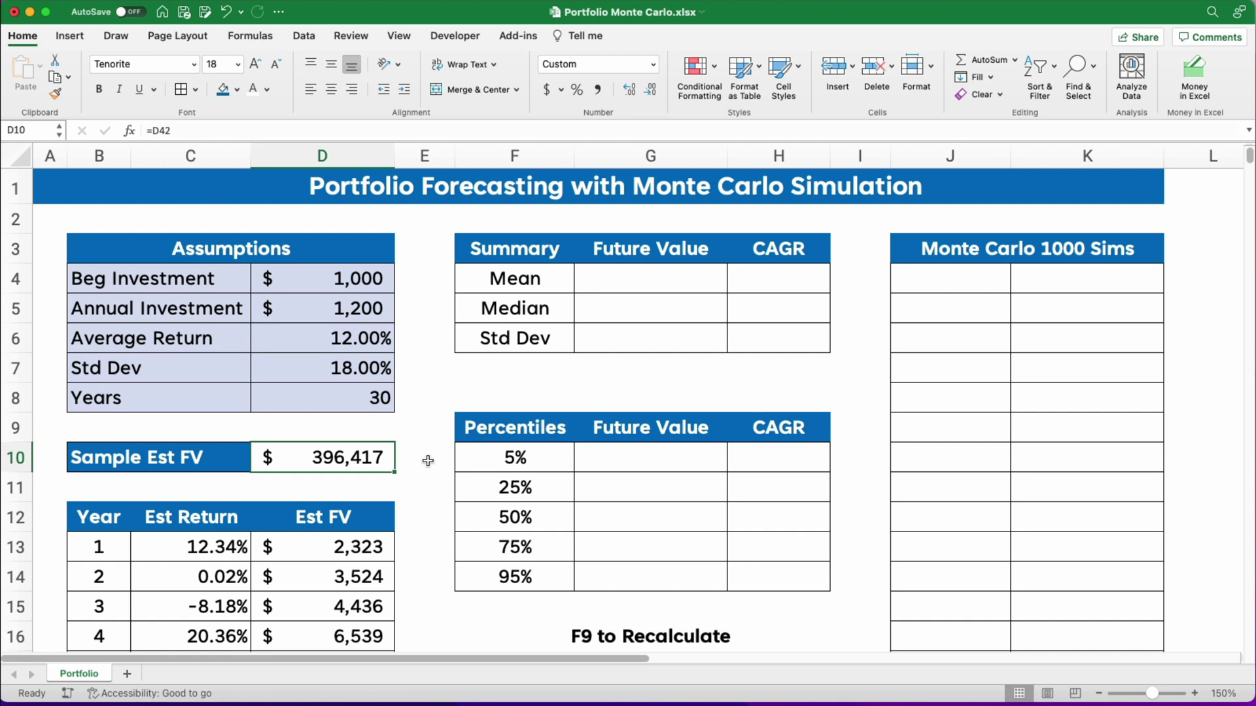
pyautogui.press('F9')
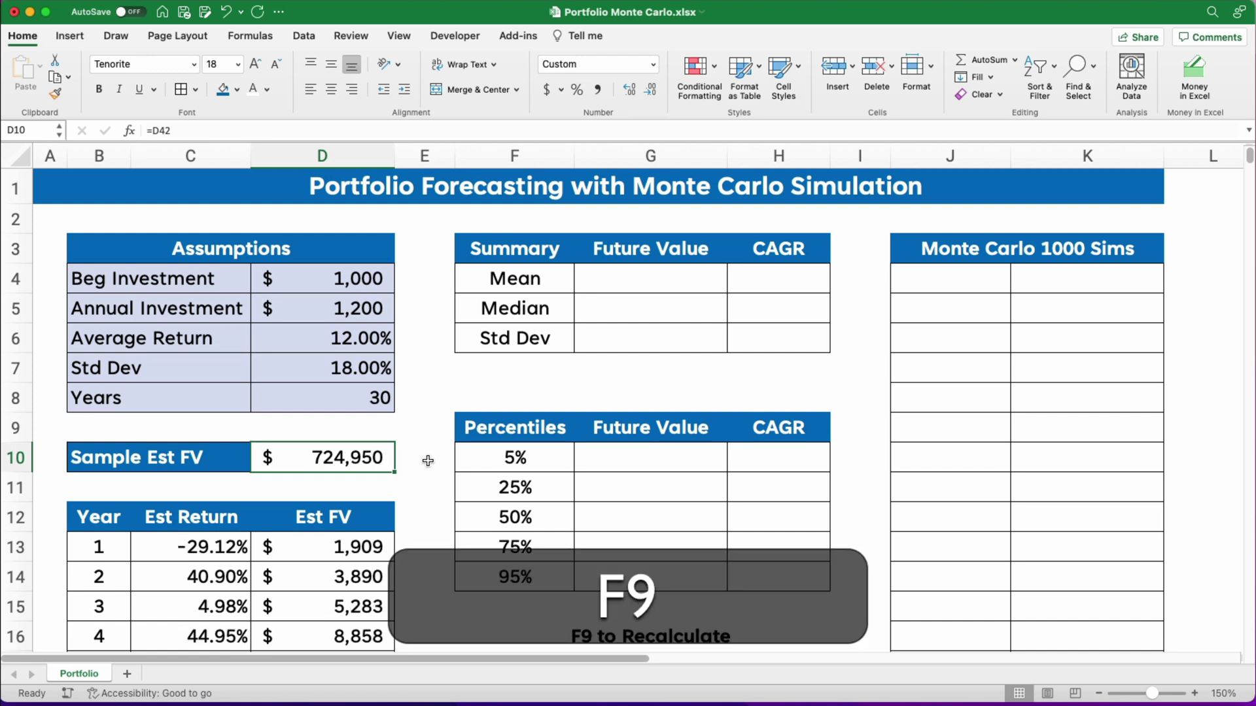
pyautogui.press('F9')
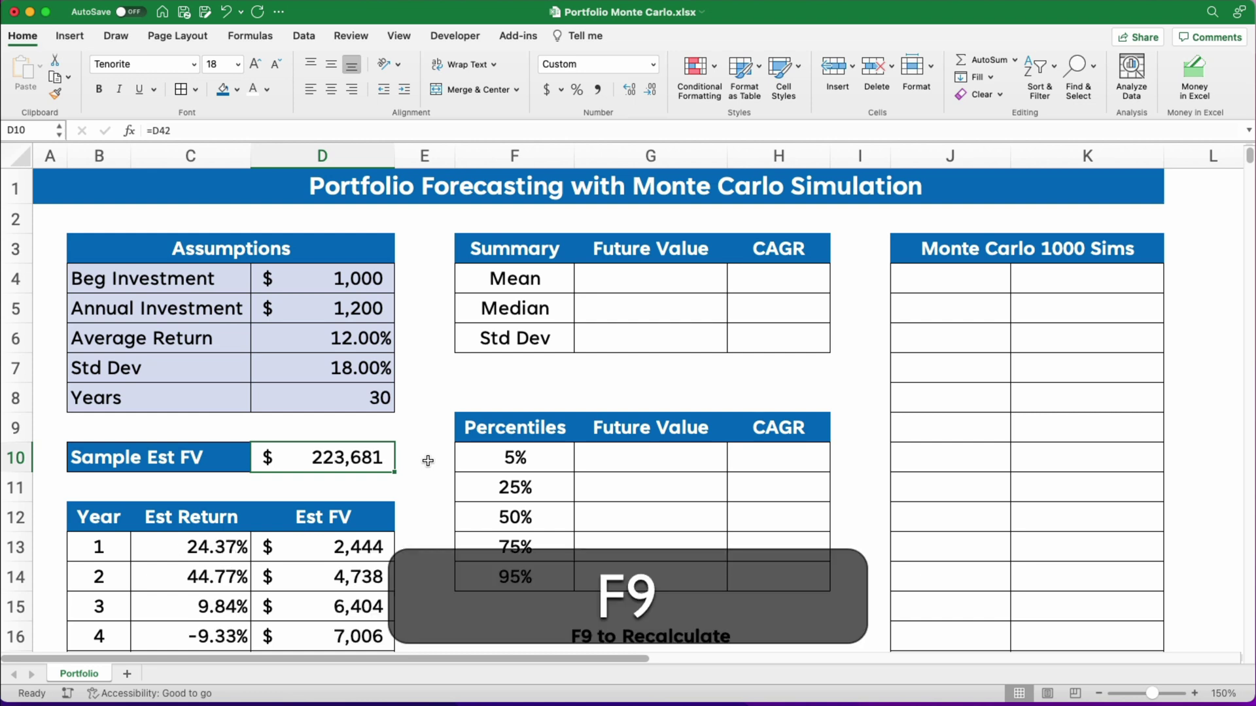
pyautogui.press('F9')
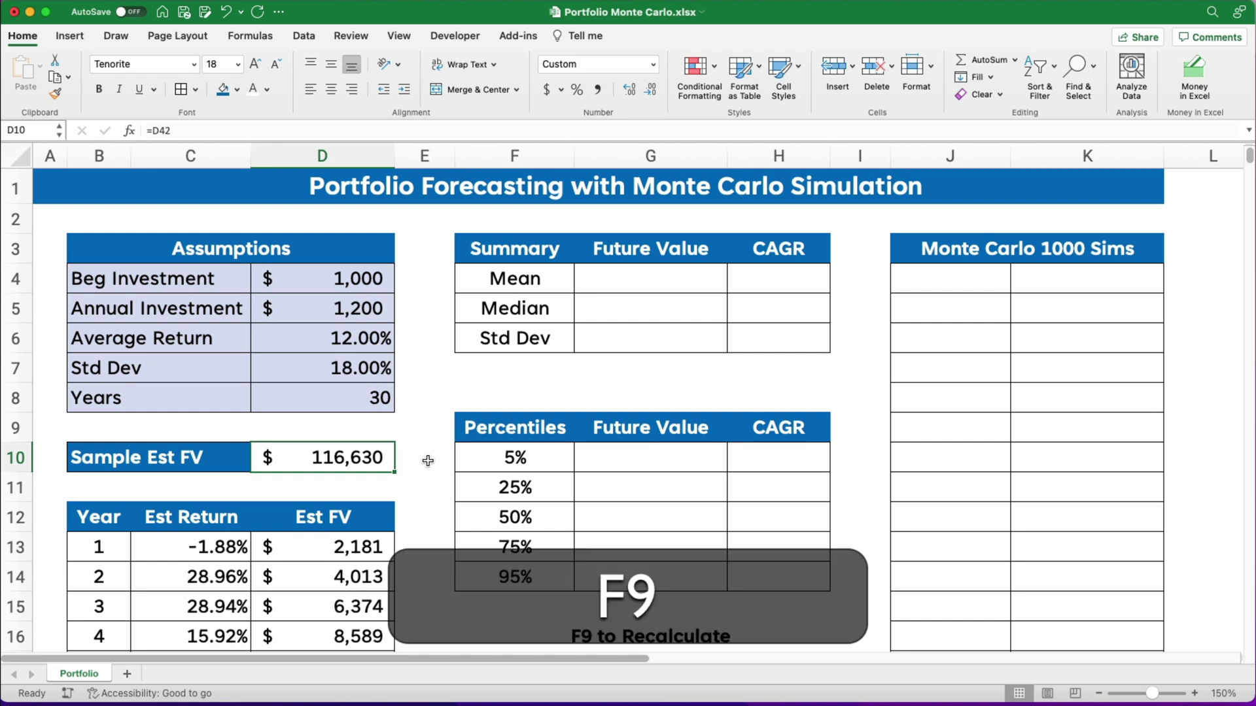
pyautogui.press('F9')
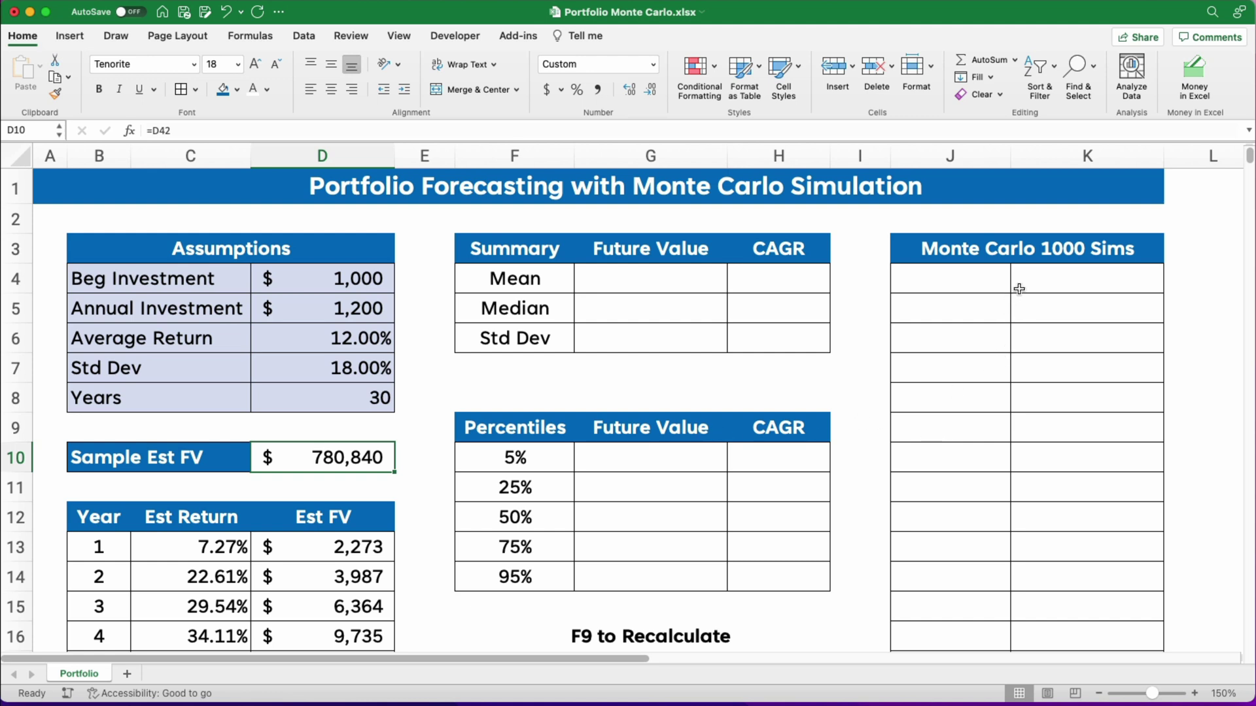
# Label J4 'Est FV' and enter =D10 in K4.
pyautogui.click(957, 286)
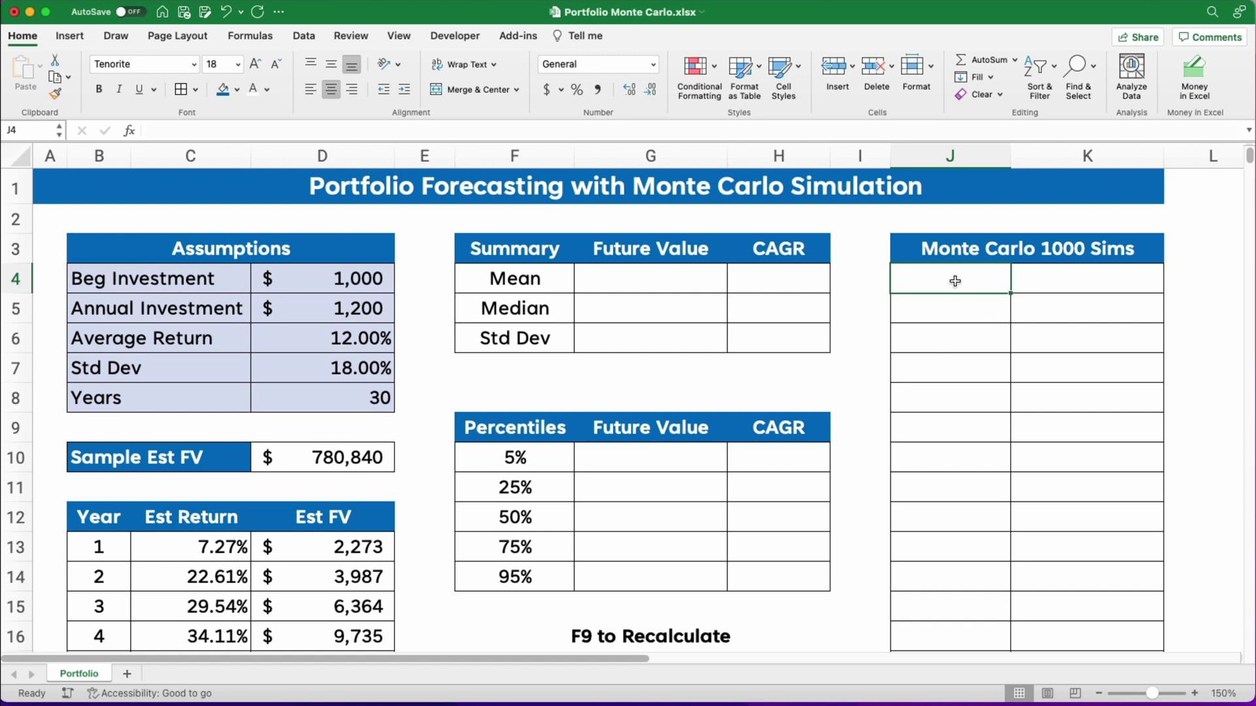
pyautogui.write('Est FV')
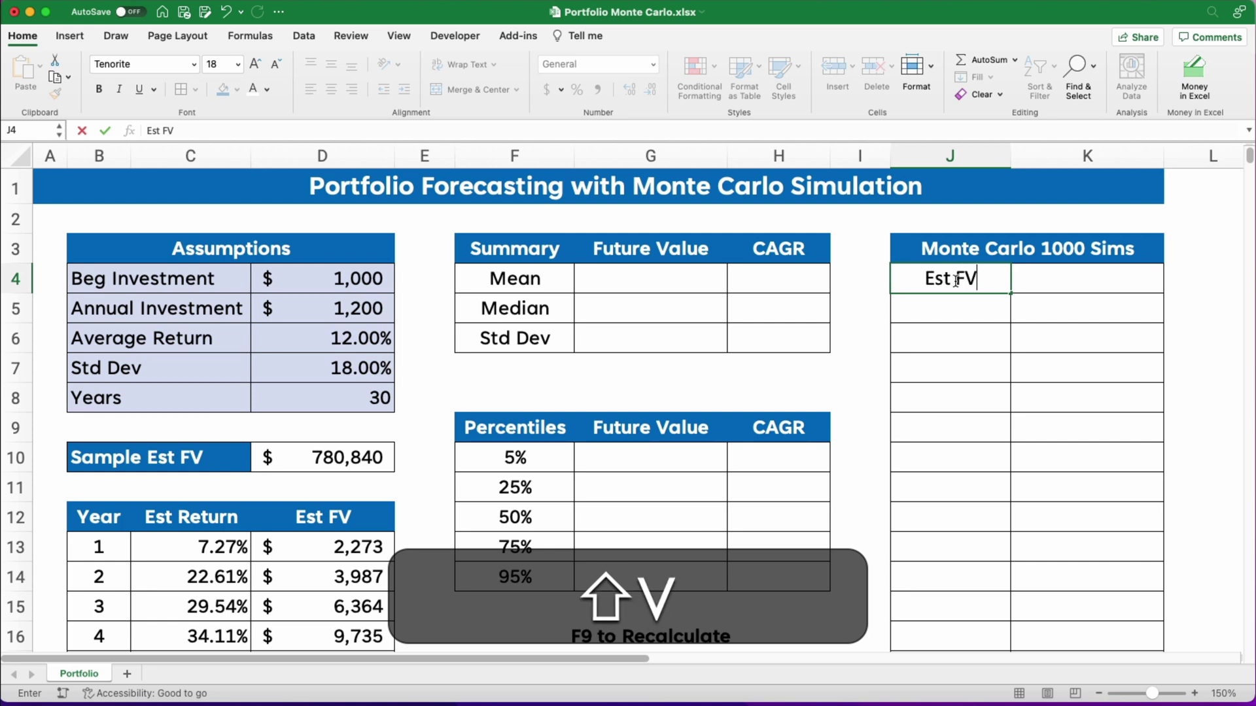
pyautogui.press('Right')
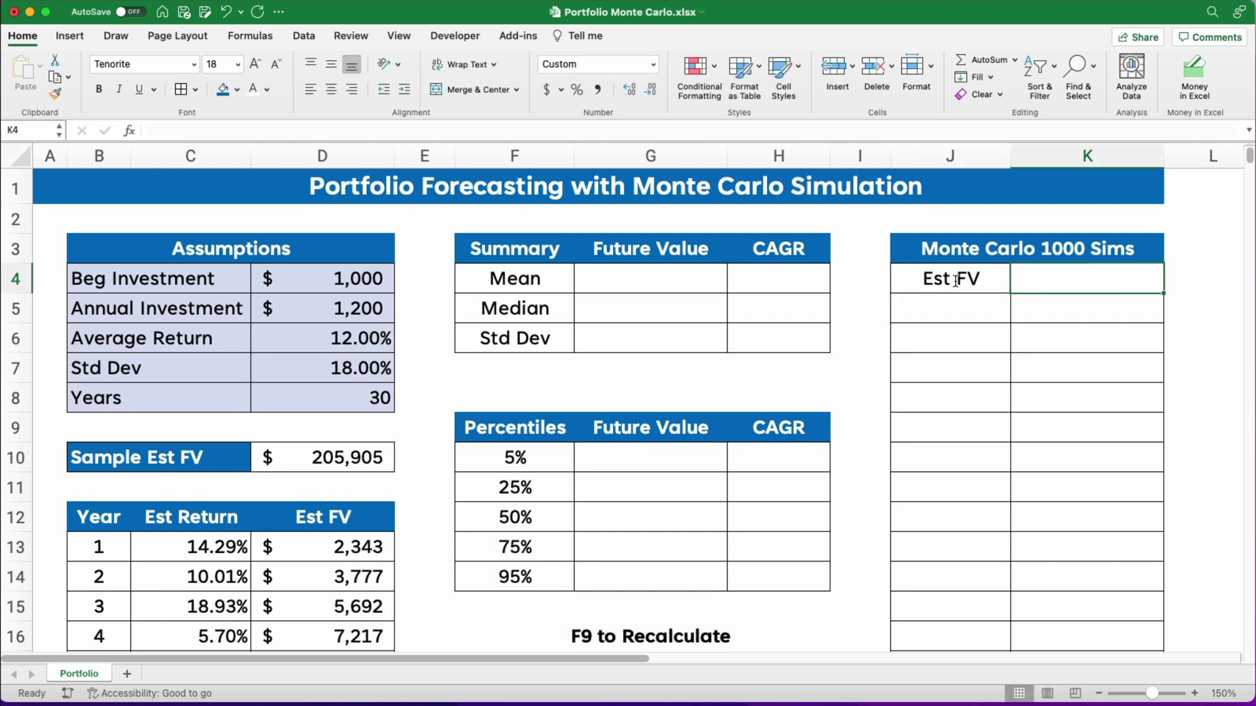
pyautogui.write('=')
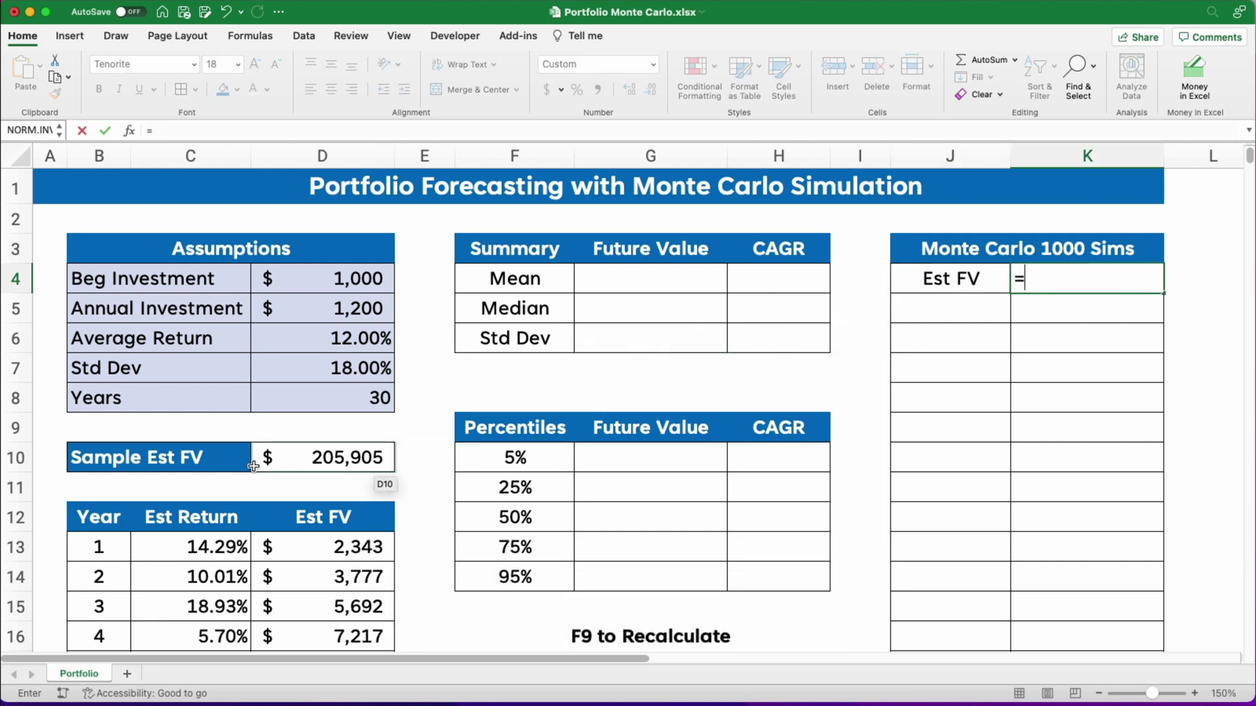
pyautogui.click(361, 448)
pyautogui.press('Return')
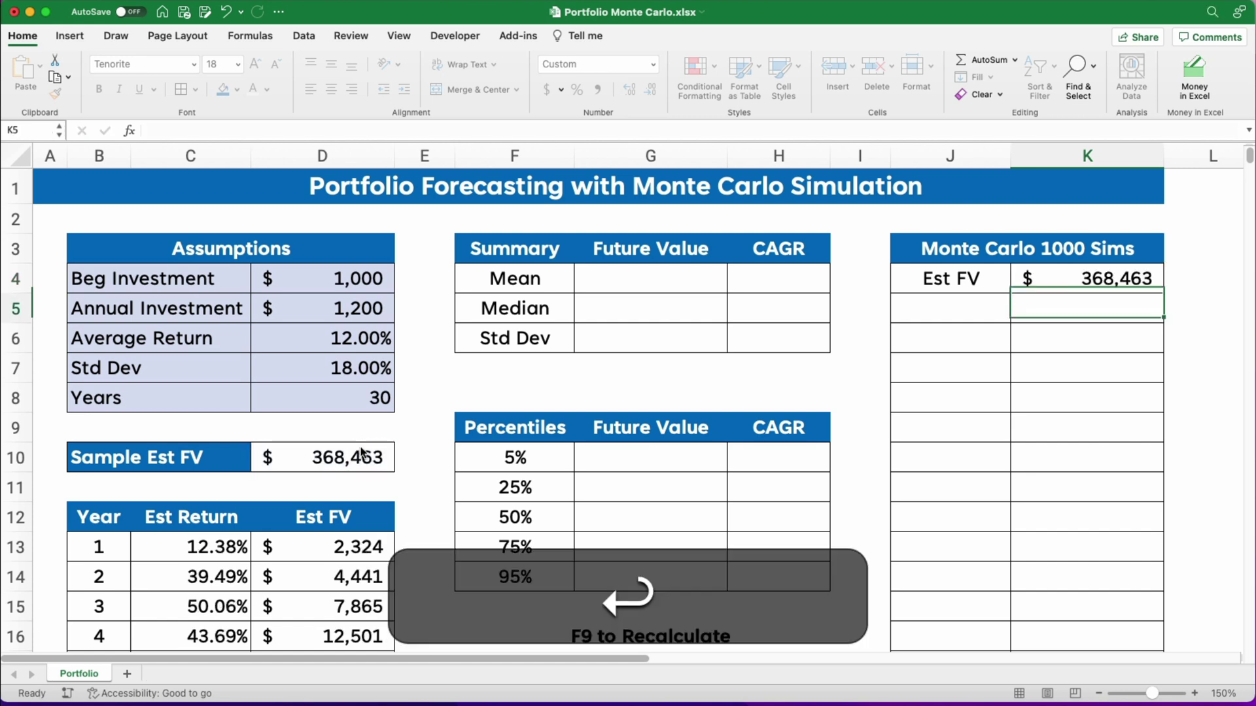
# Check the D10 and K4 formulas, with K4 showing $368,463.
pyautogui.click(1076, 286)
pyautogui.click(945, 306)
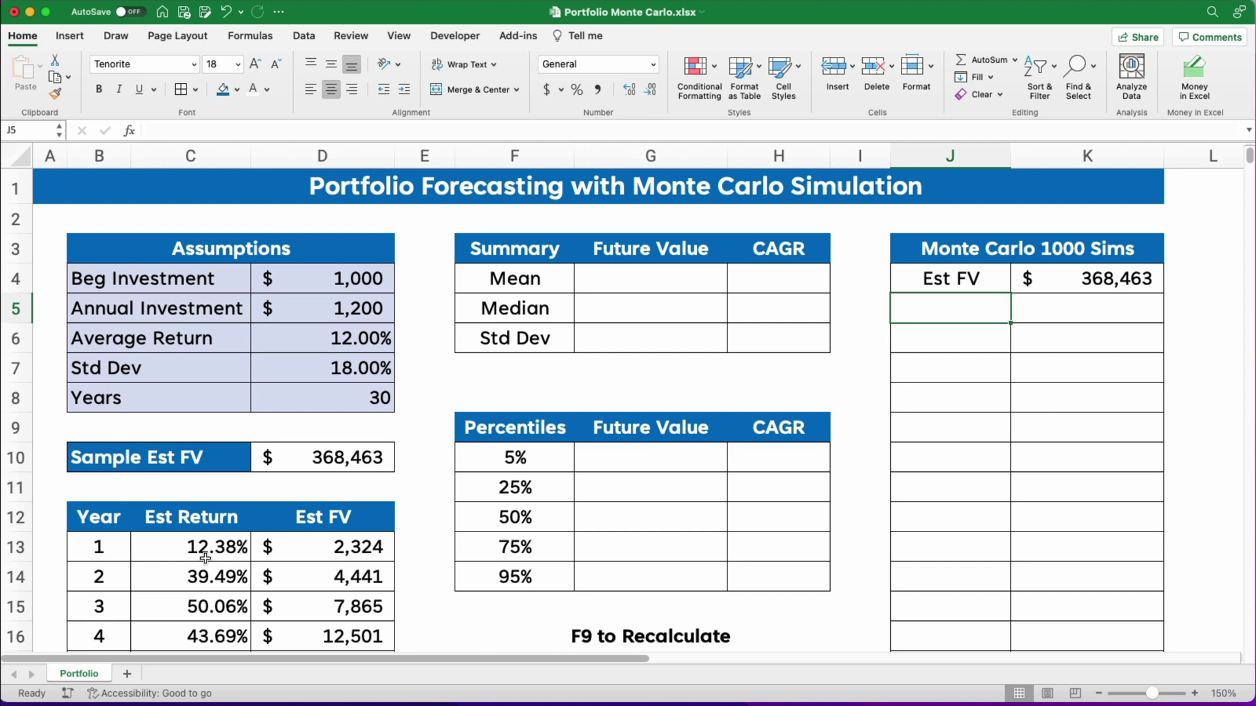
pyautogui.click(297, 459)
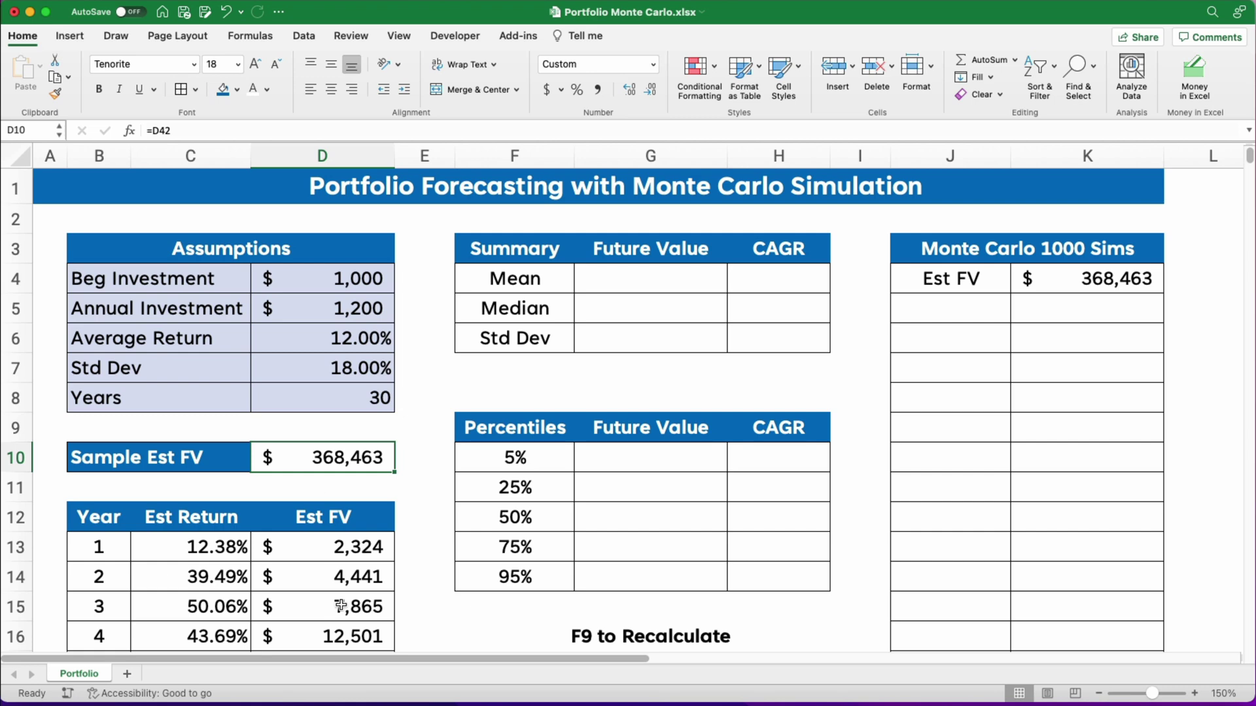
pyautogui.scroll(-3, 323, 568)
pyautogui.scroll(-15, 323, 568)
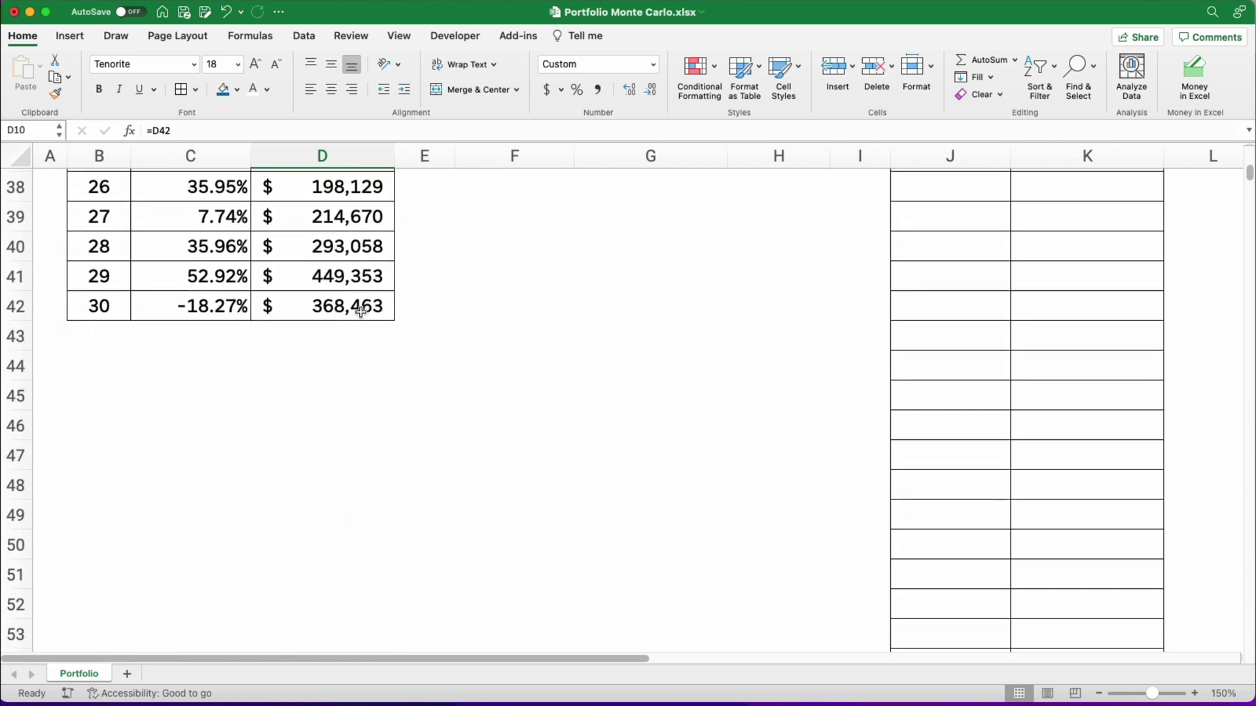
pyautogui.scroll(18, 353, 386)
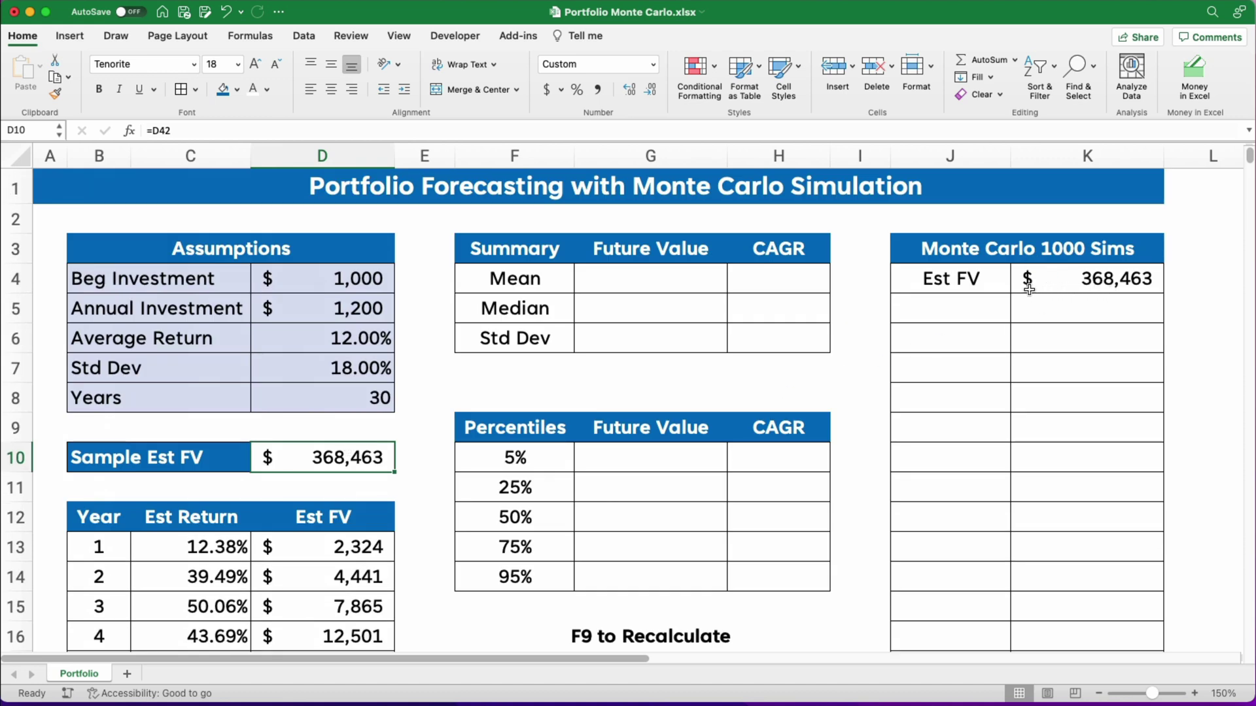
pyautogui.click(1083, 283)
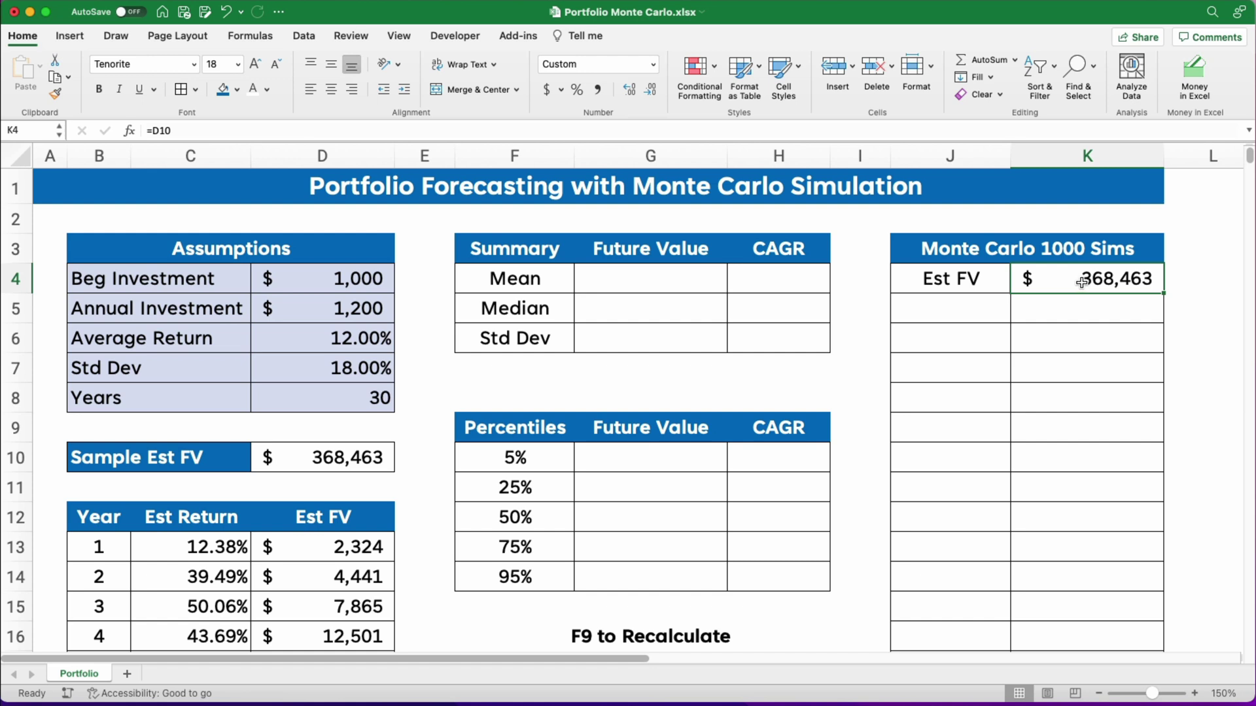
# Enter 1 in J5 and fill the run numbers down column J as a step-1 column series.
pyautogui.click(975, 305)
pyautogui.write('1')
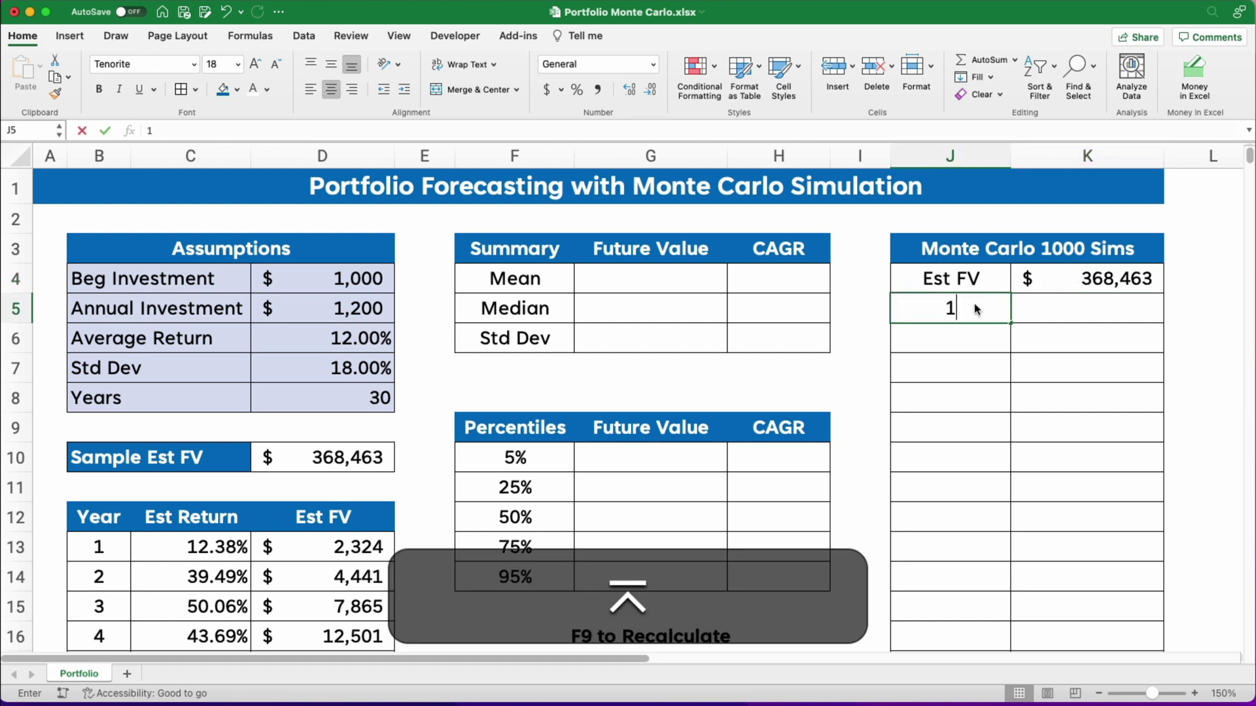
pyautogui.press('Return')
pyautogui.press('Up')
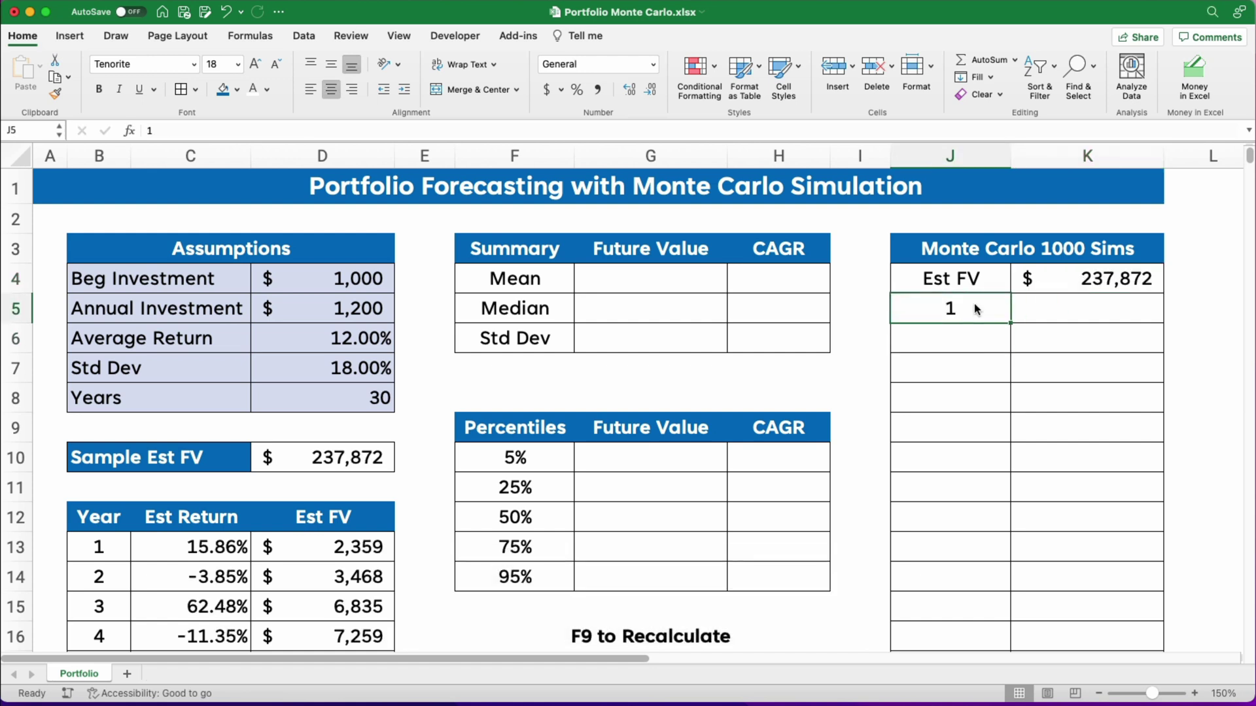
pyautogui.click(987, 83)
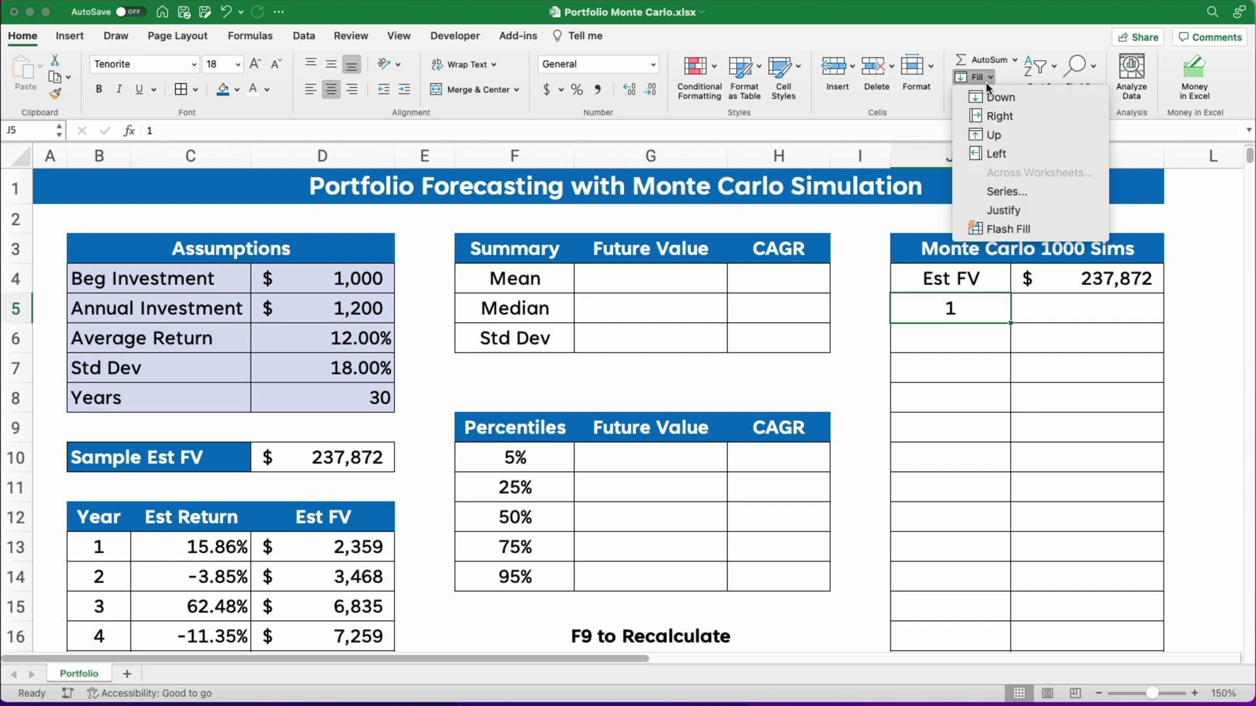
pyautogui.click(1014, 194)
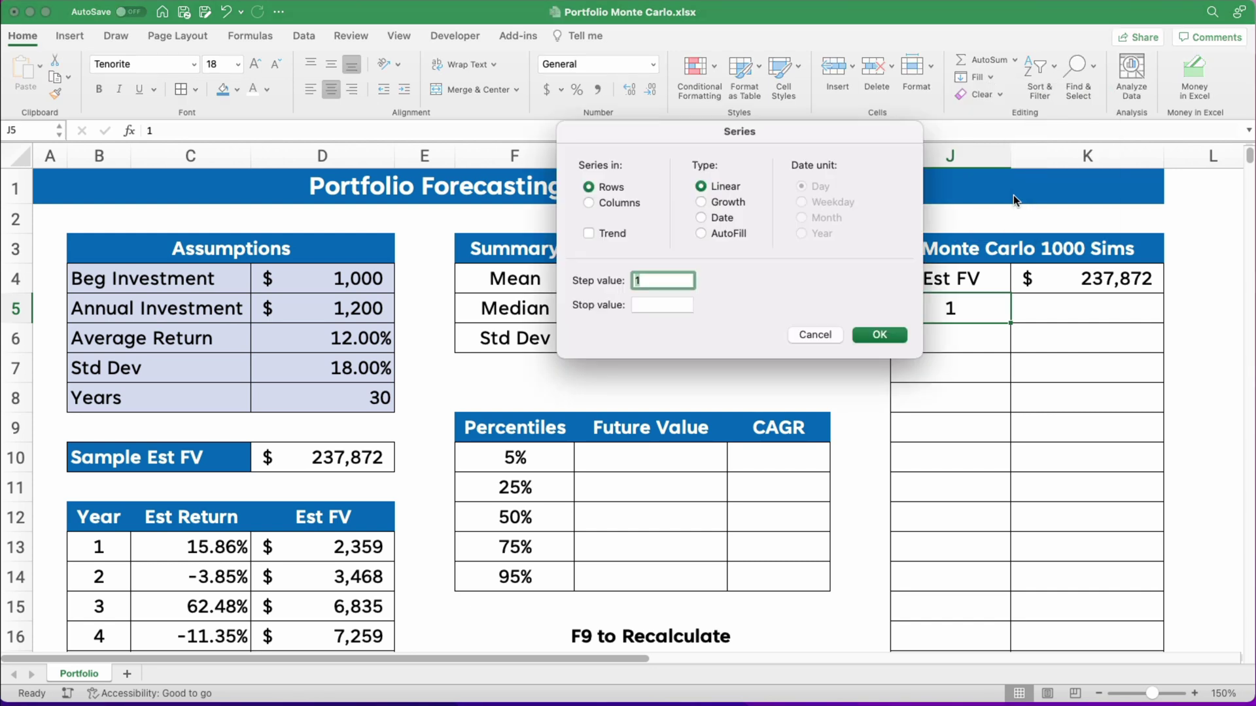
pyautogui.click(588, 205)
pyautogui.click(639, 306)
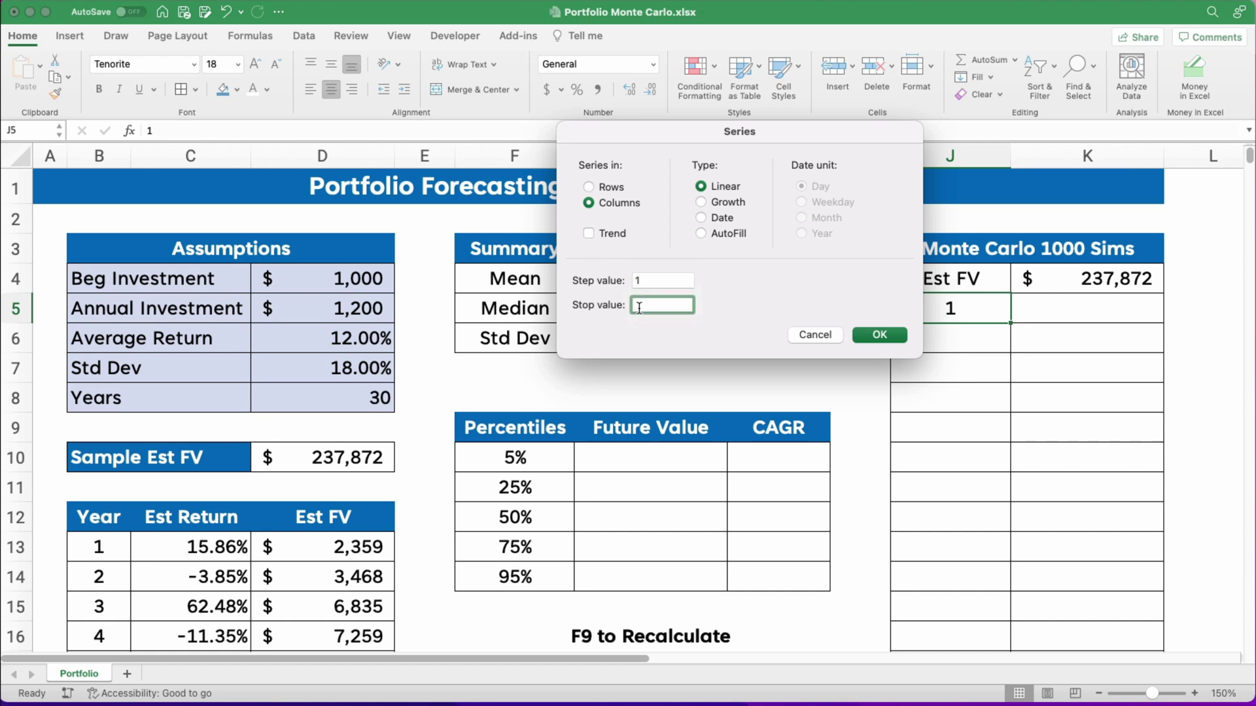
pyautogui.write('1000')
pyautogui.click(879, 335)
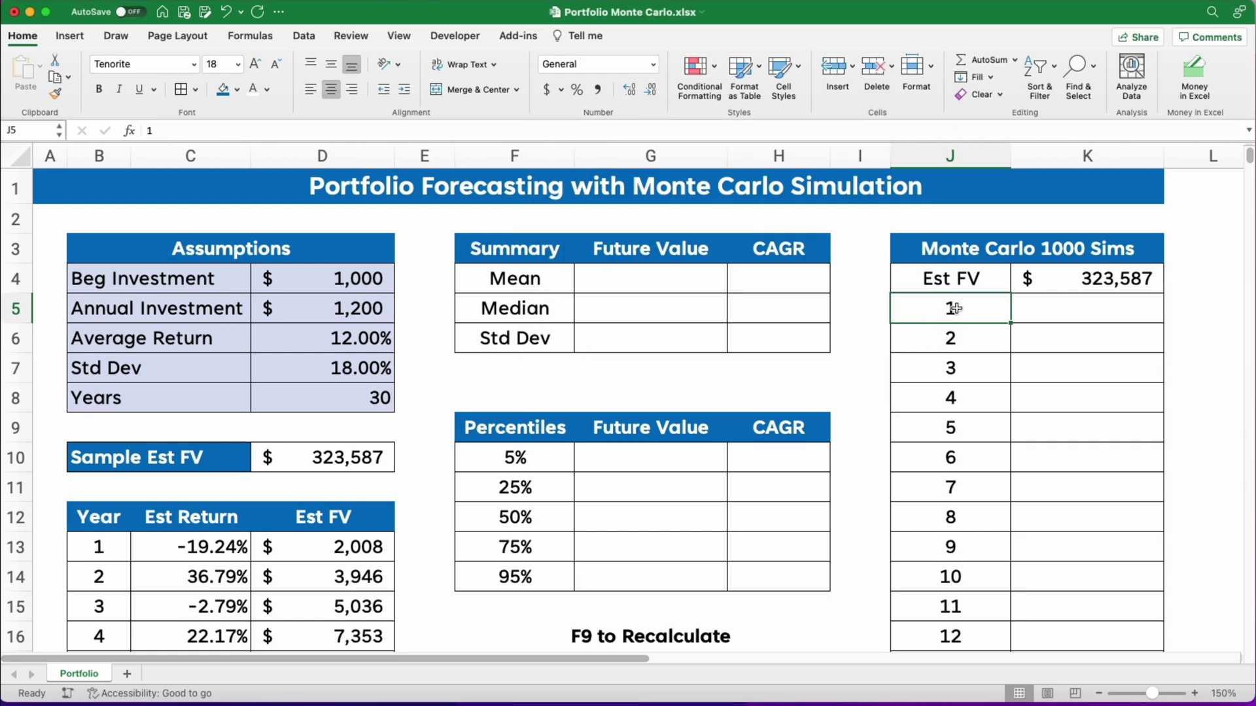
# Select J4:K1004 and create a What-If data table with K2 as the column input cell.
pyautogui.click(1055, 310)
pyautogui.moveTo(939, 281); pyautogui.dragTo(1056, 309)
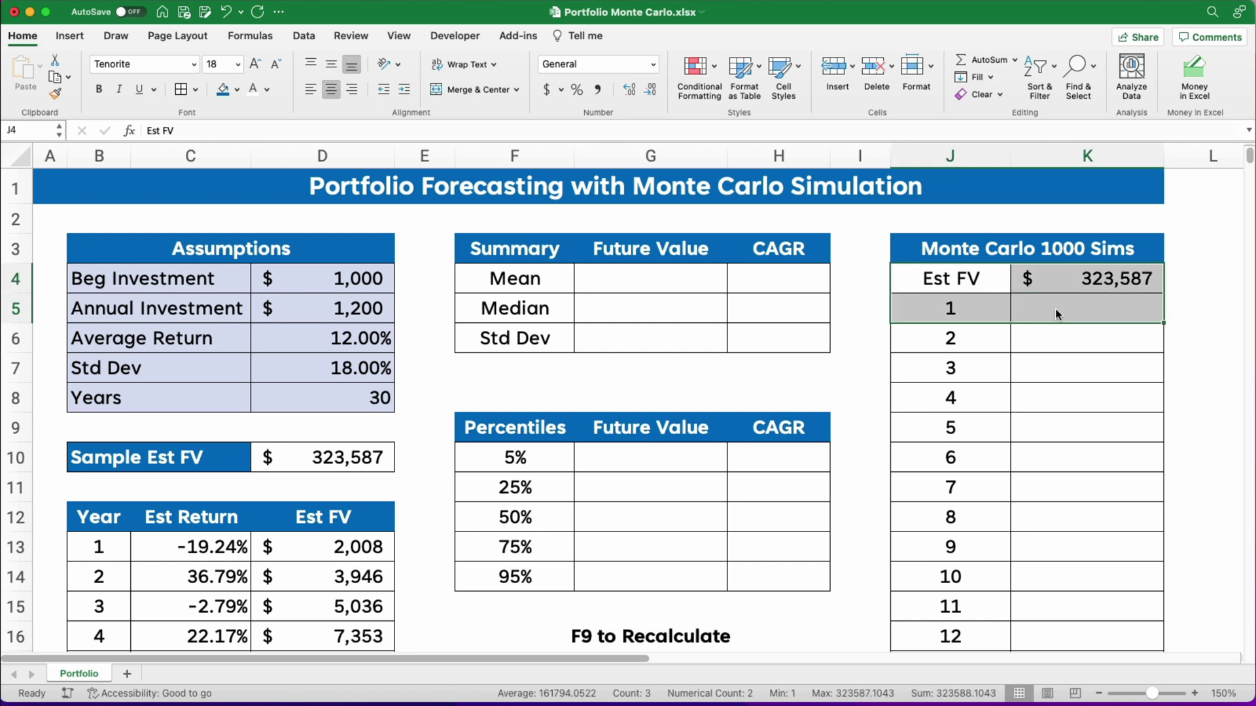
pyautogui.press('super+shift+Down')
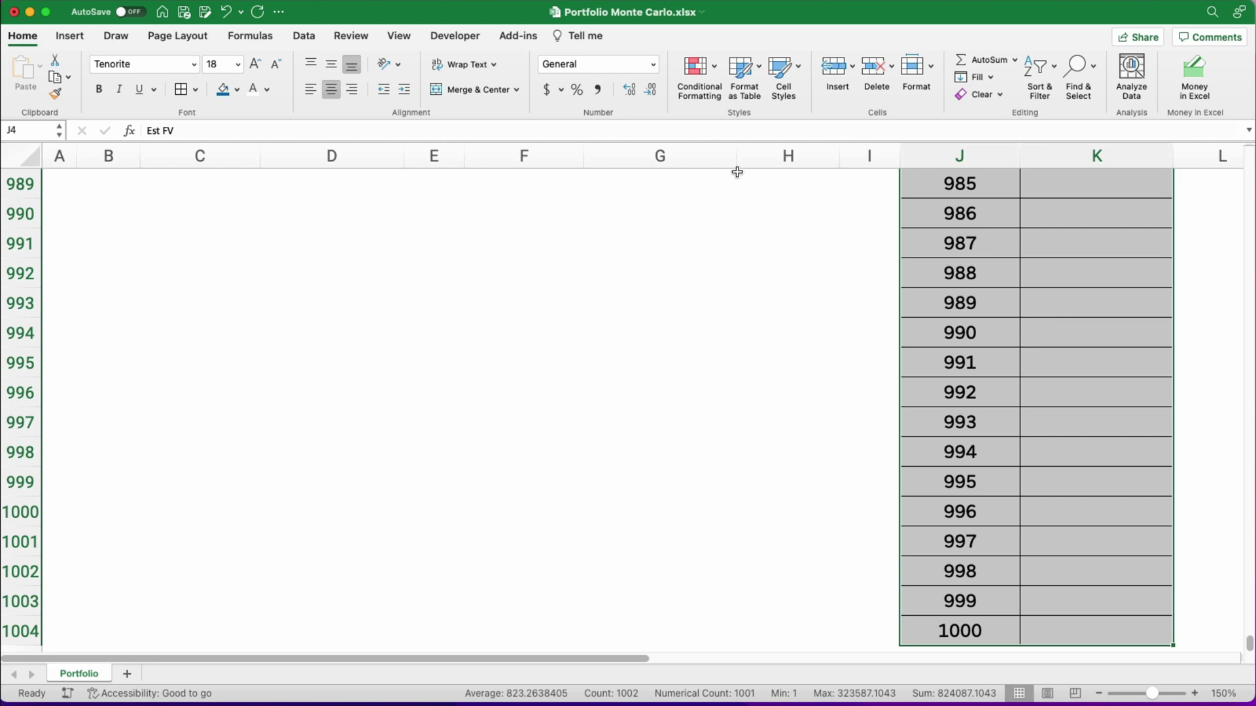
pyautogui.click(306, 36)
pyautogui.click(1022, 77)
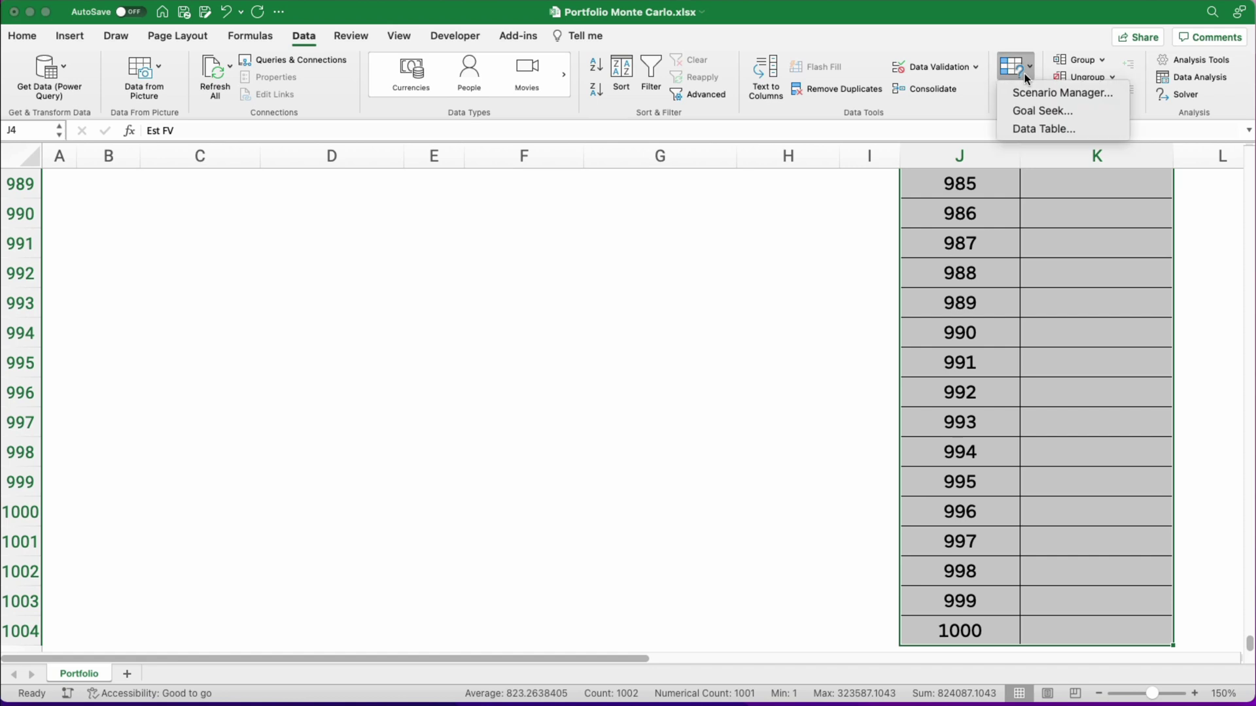
pyautogui.click(1033, 128)
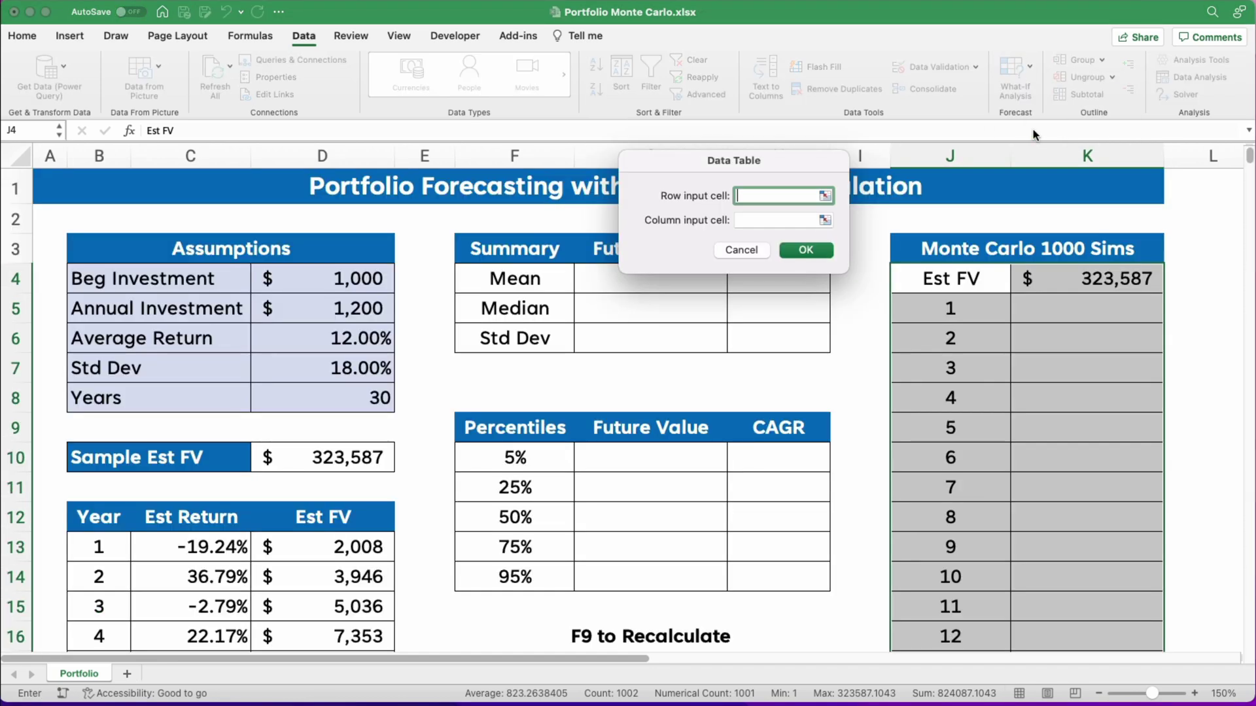
pyautogui.click(753, 220)
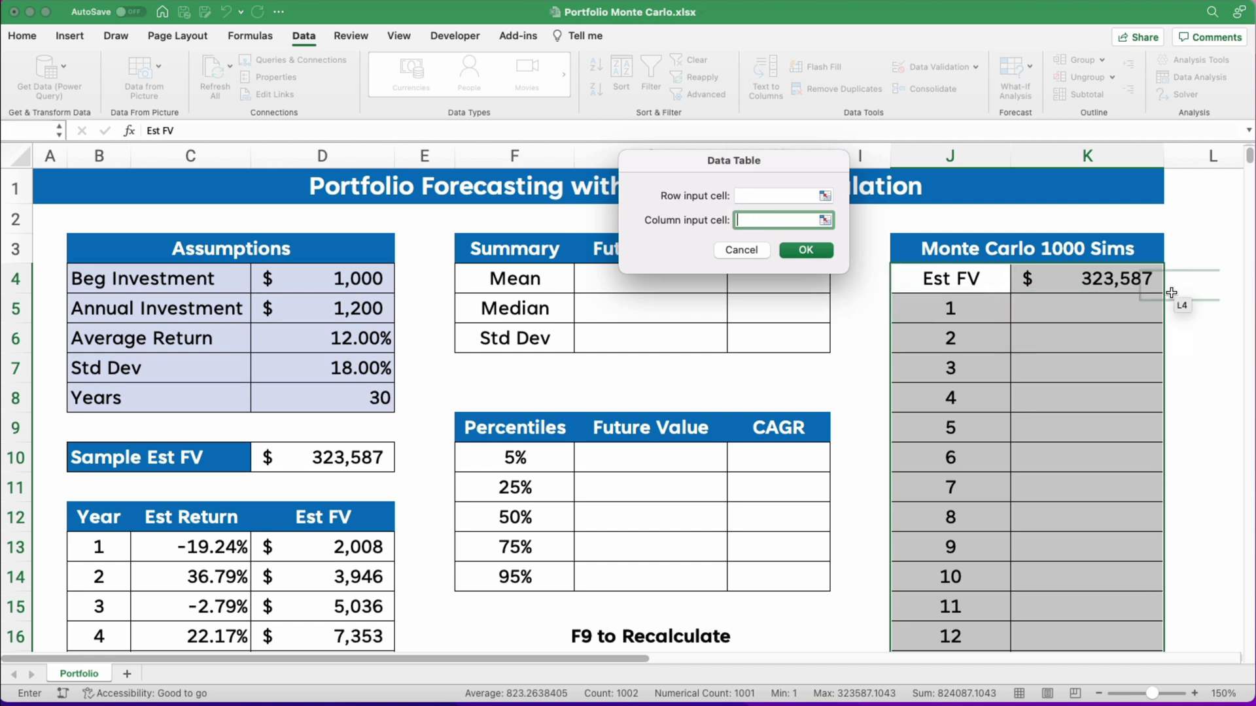
pyautogui.click(1087, 226)
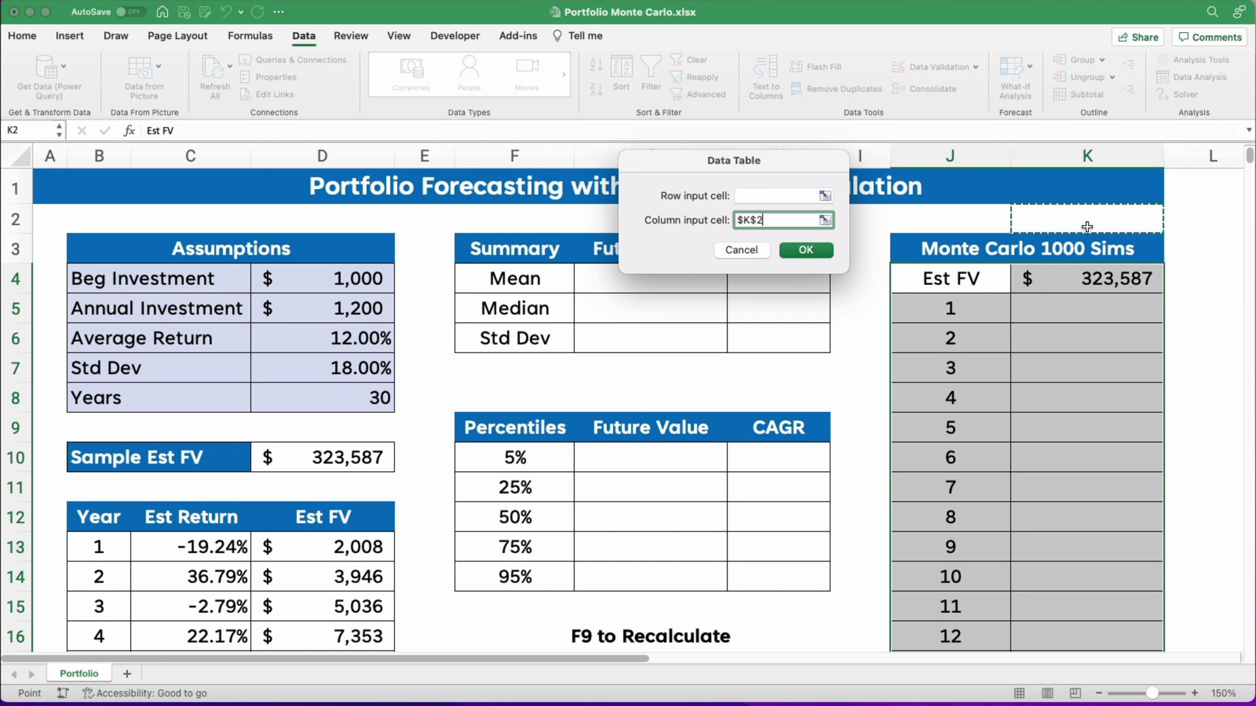
pyautogui.click(802, 253)
pyautogui.click(1074, 310)
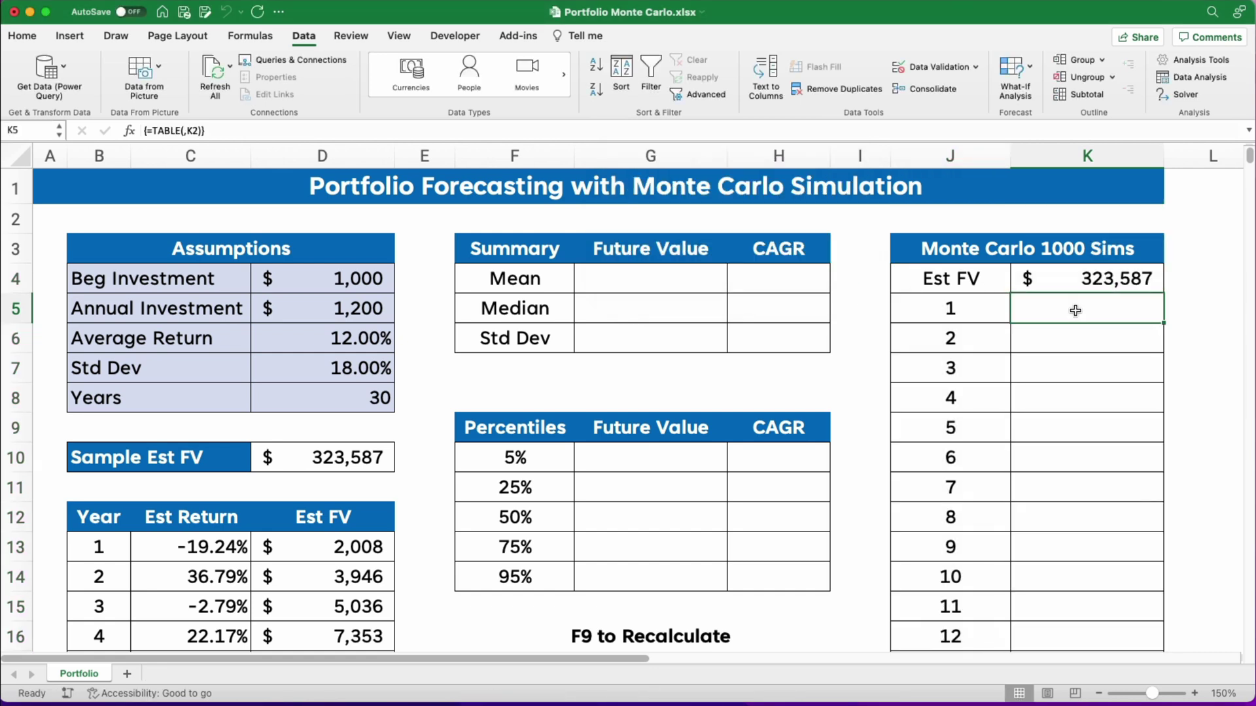
# Scroll column K to review each run's simulated Est FV, e.g. $509,575 for run 1.
pyautogui.scroll(-5, 1074, 321)
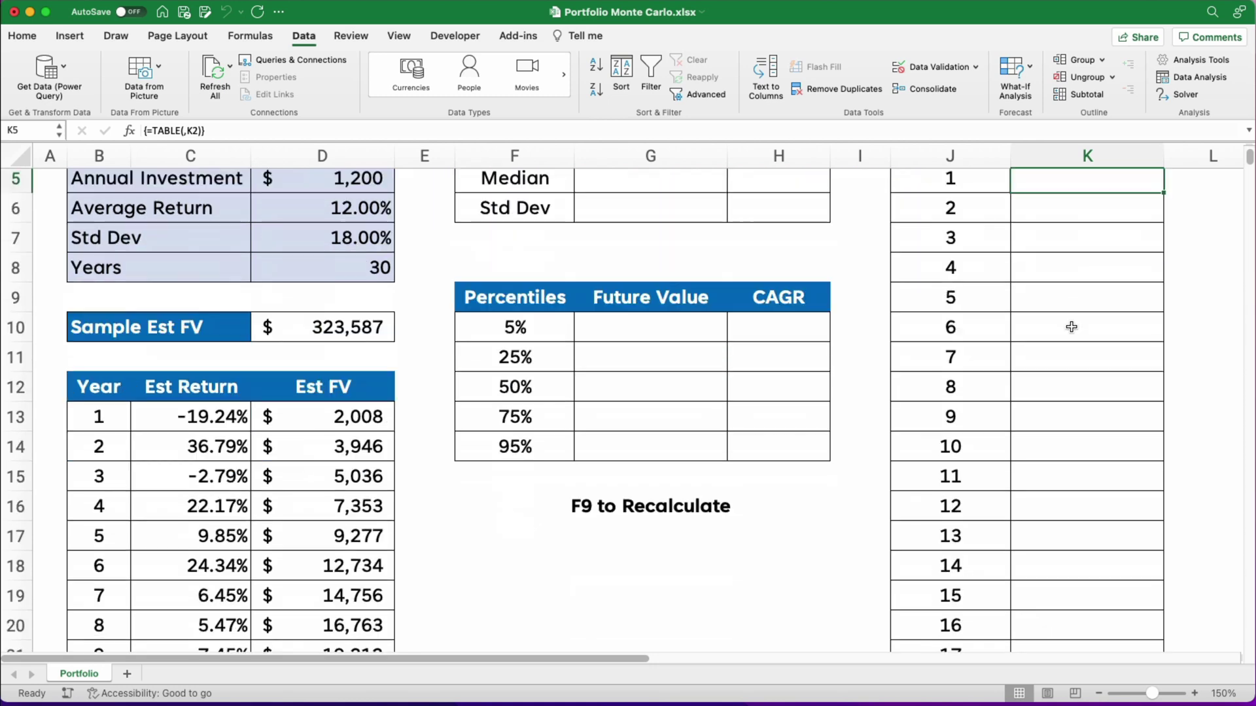
pyautogui.scroll(5, 1072, 330)
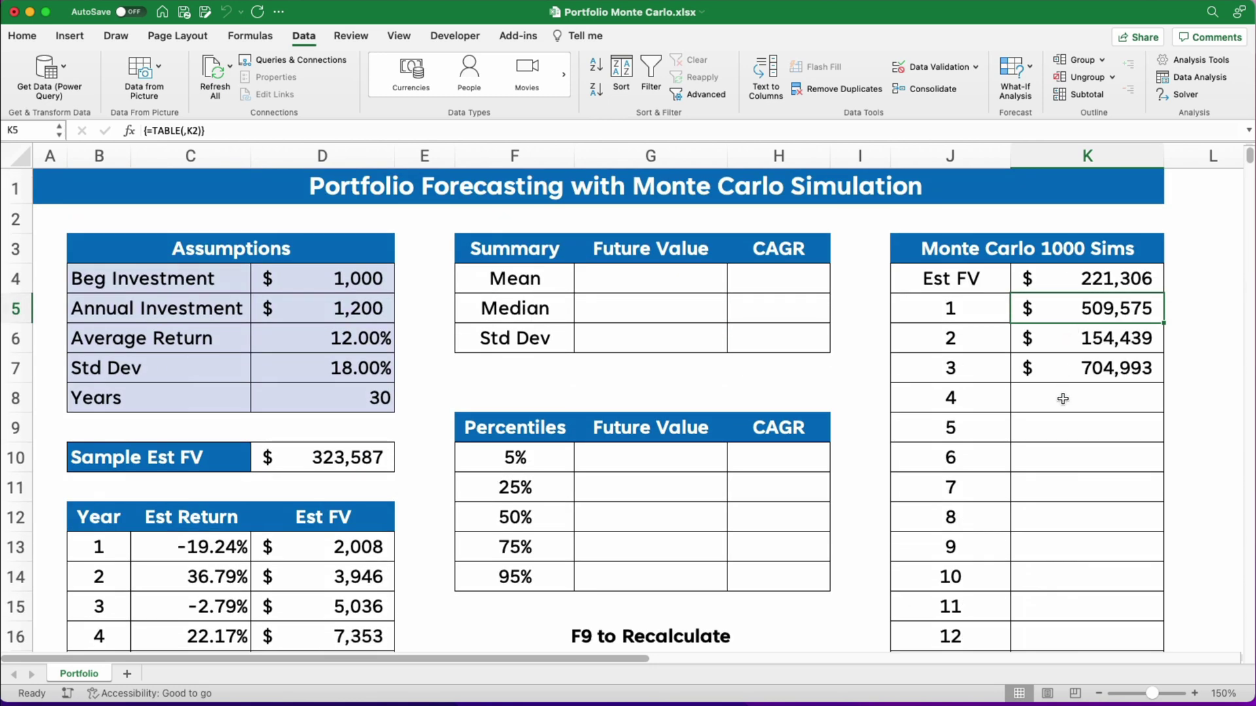
pyautogui.scroll(-10, 1063, 399)
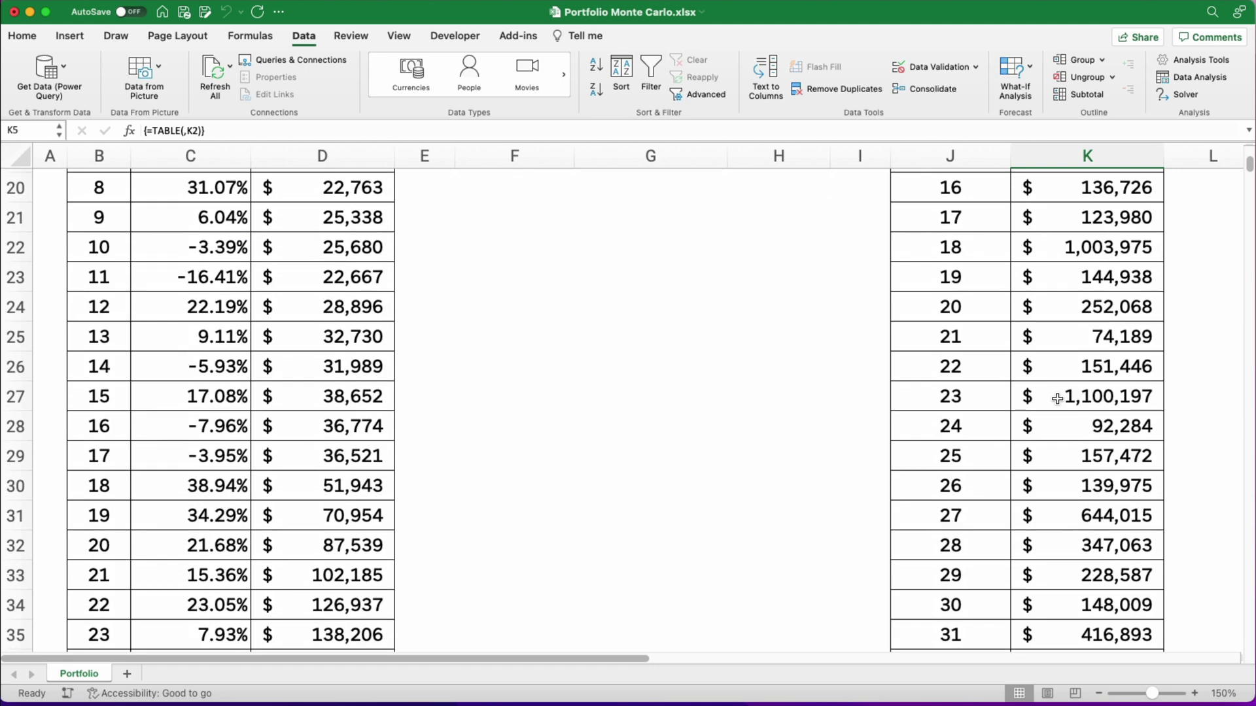
pyautogui.scroll(10, 1060, 398)
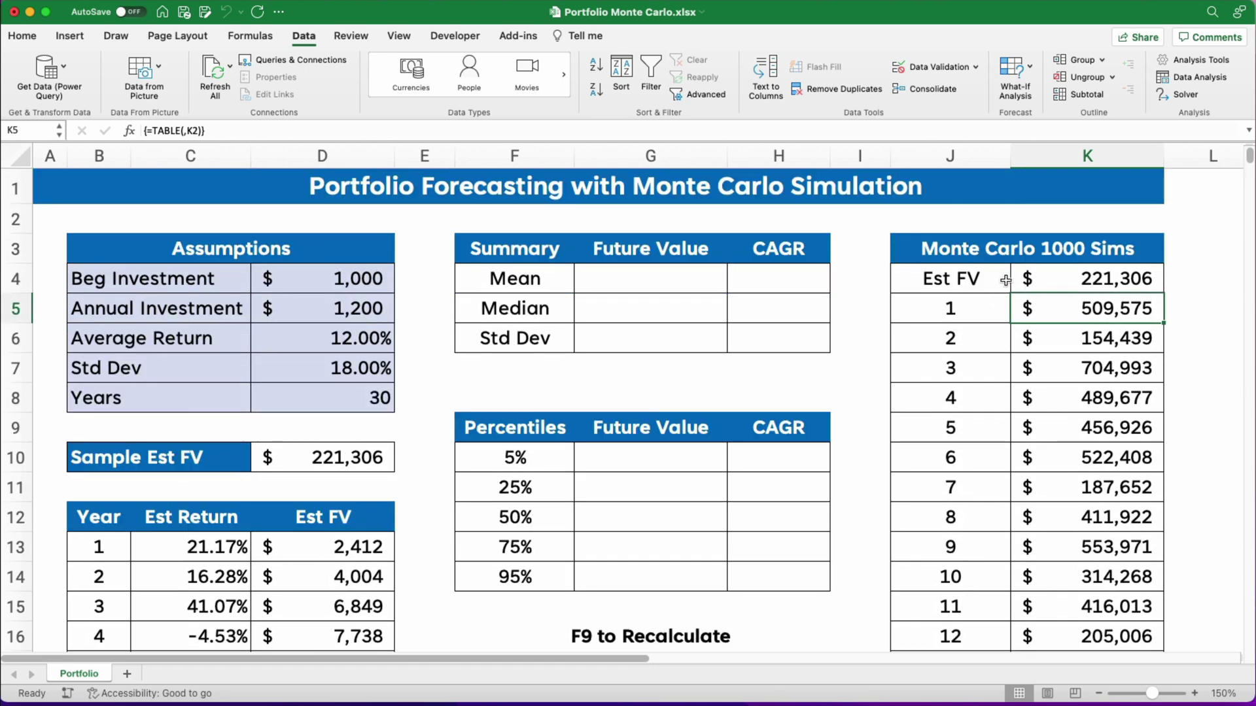
pyautogui.scroll(-8, 1068, 398)
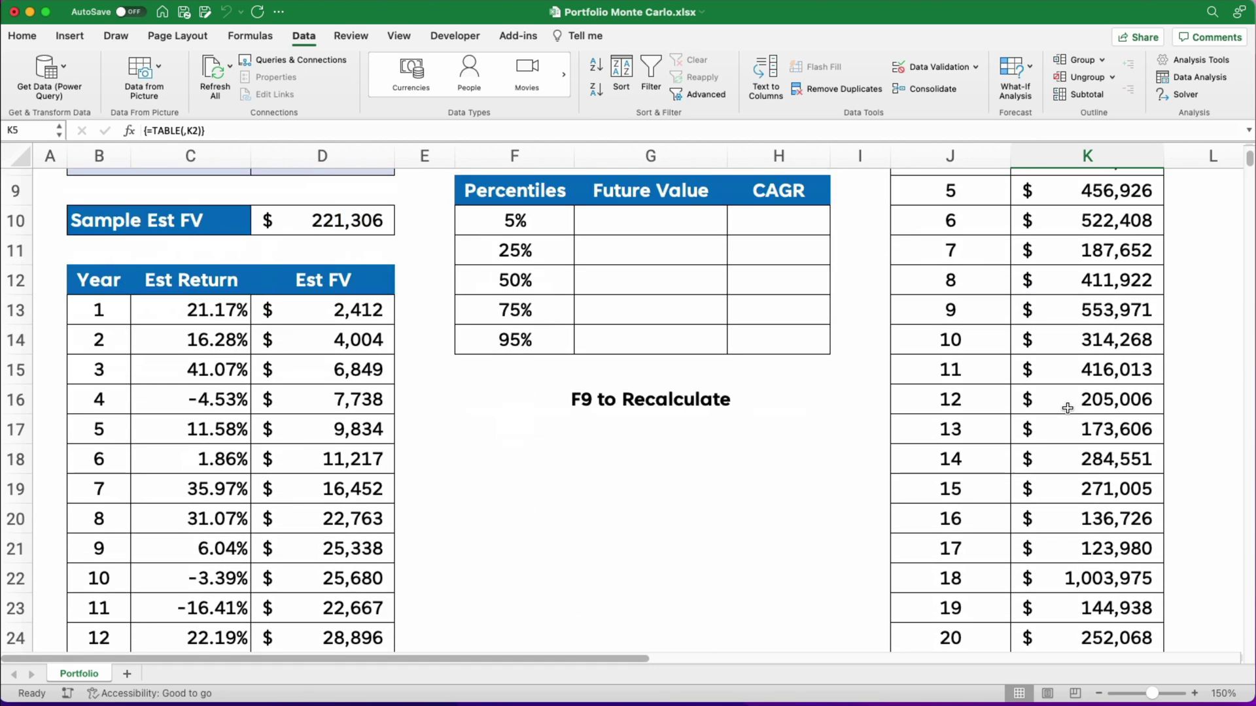
pyautogui.scroll(-7, 1066, 493)
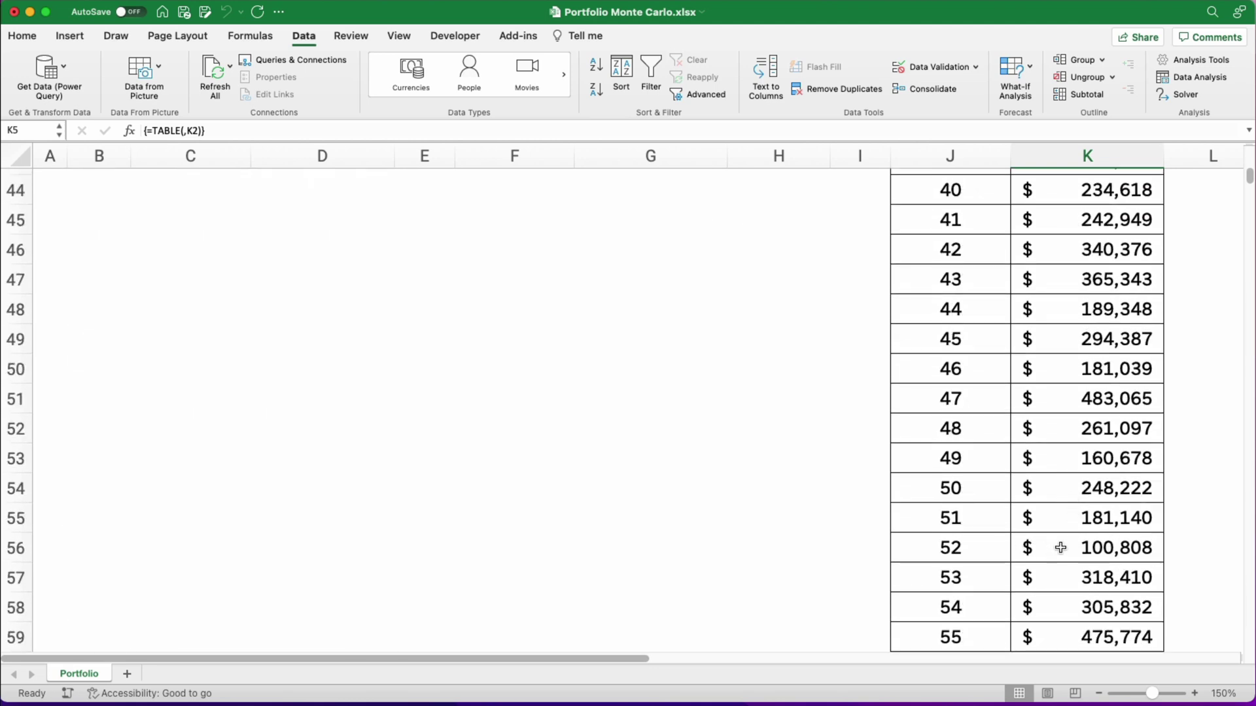
pyautogui.scroll(6, 1073, 399)
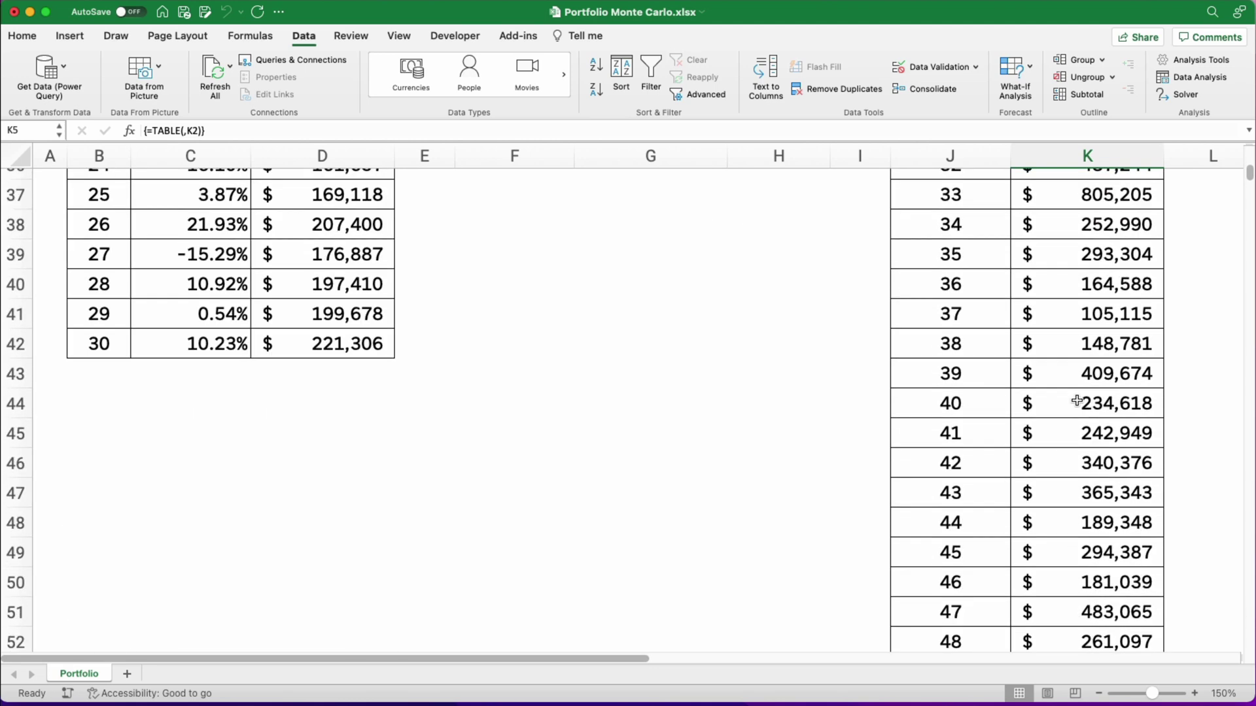
pyautogui.scroll(8, 1076, 401)
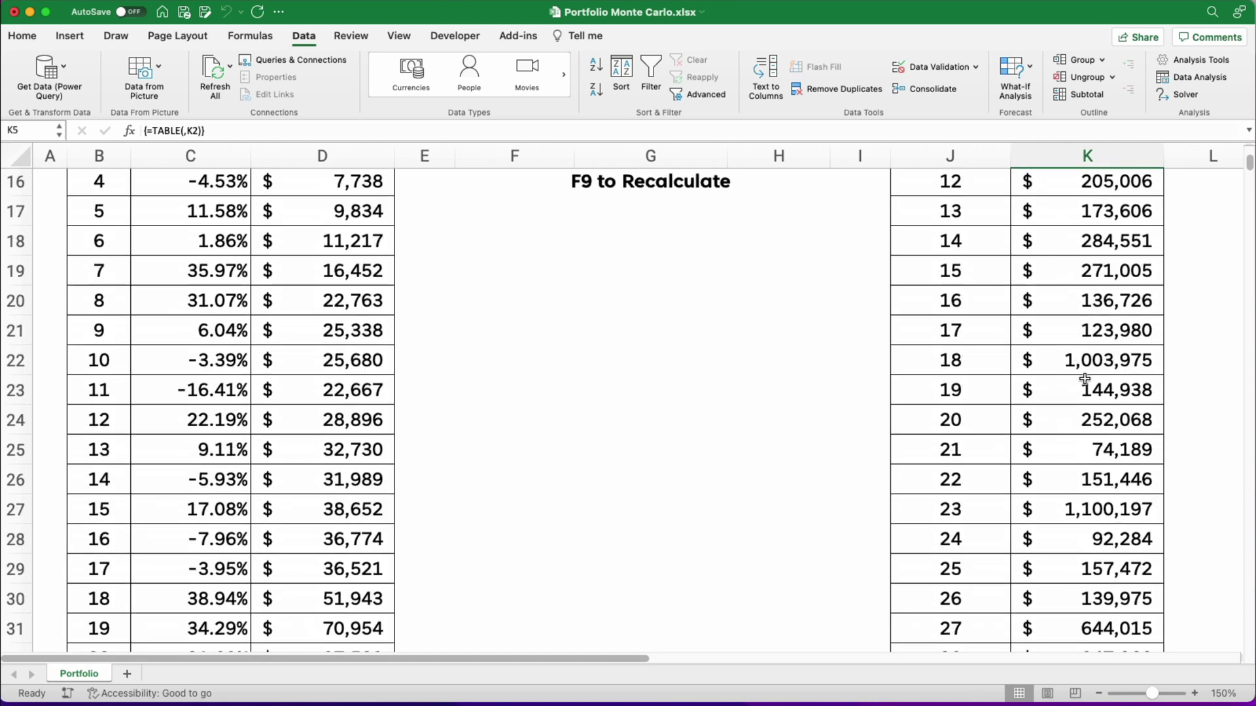
pyautogui.scroll(1, 1081, 384)
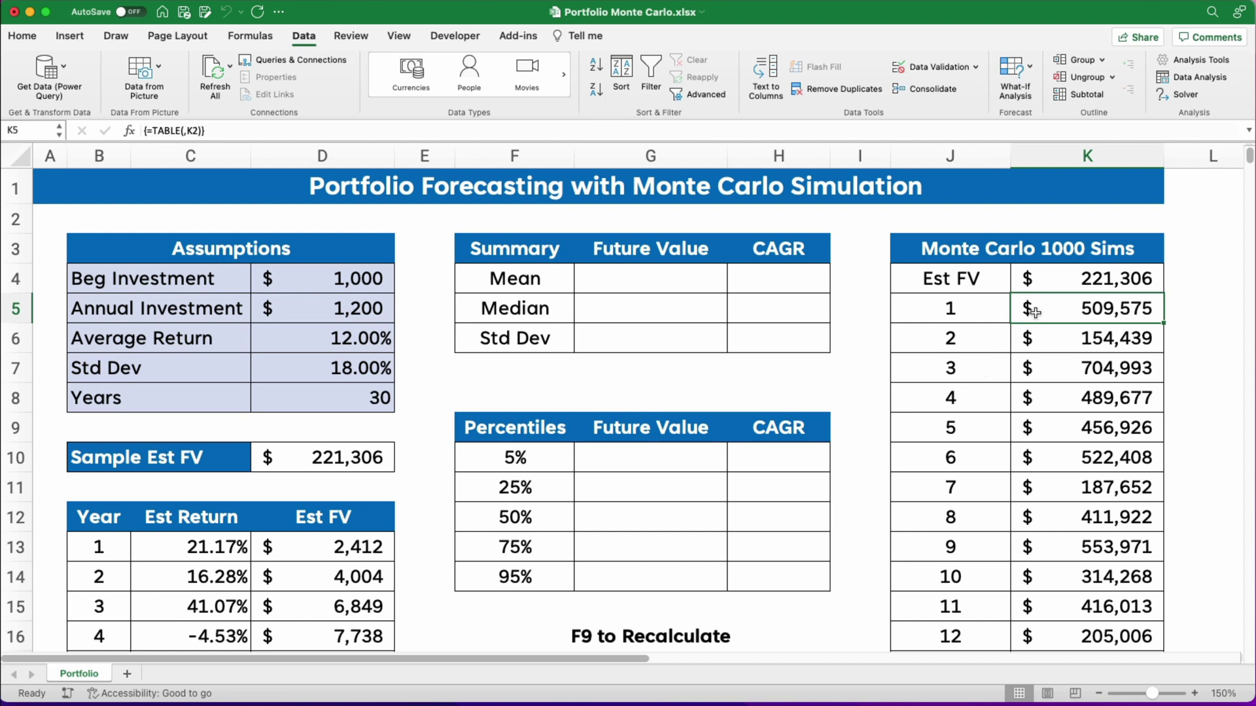
pyautogui.click(644, 280)
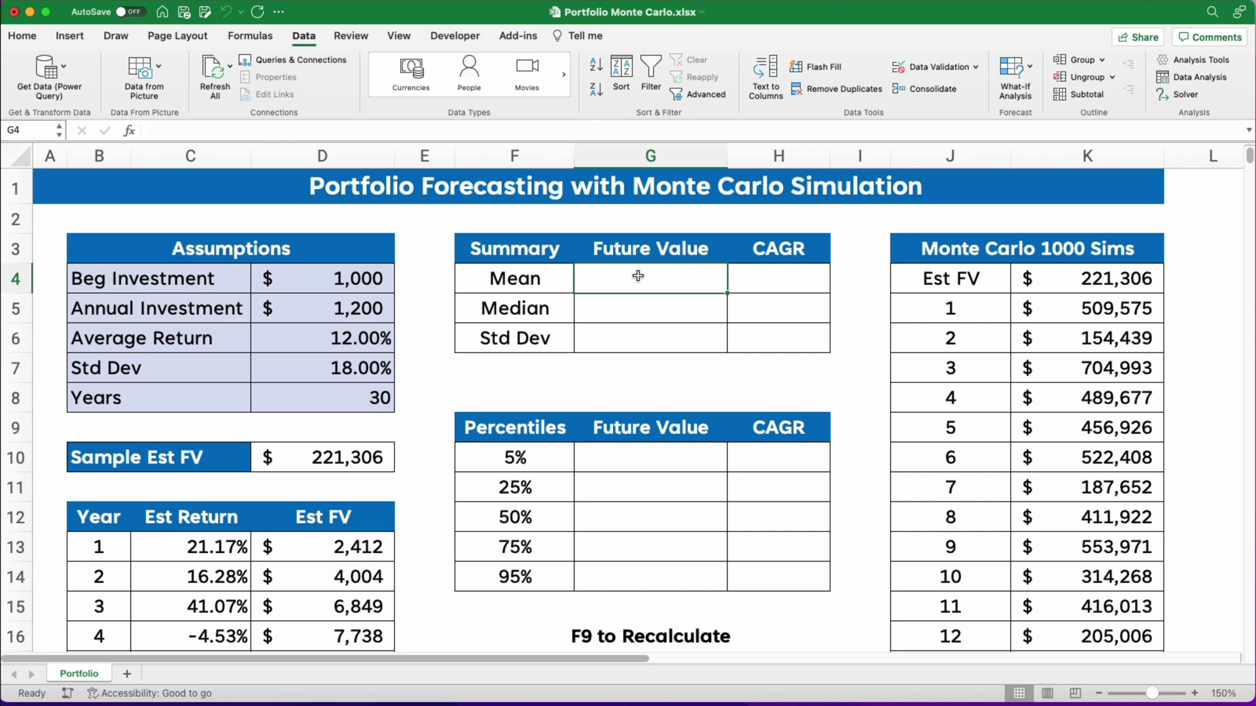
# Name the simulated future values in K5:K1004 'sims1000' using the Name Box.
pyautogui.click(1061, 304)
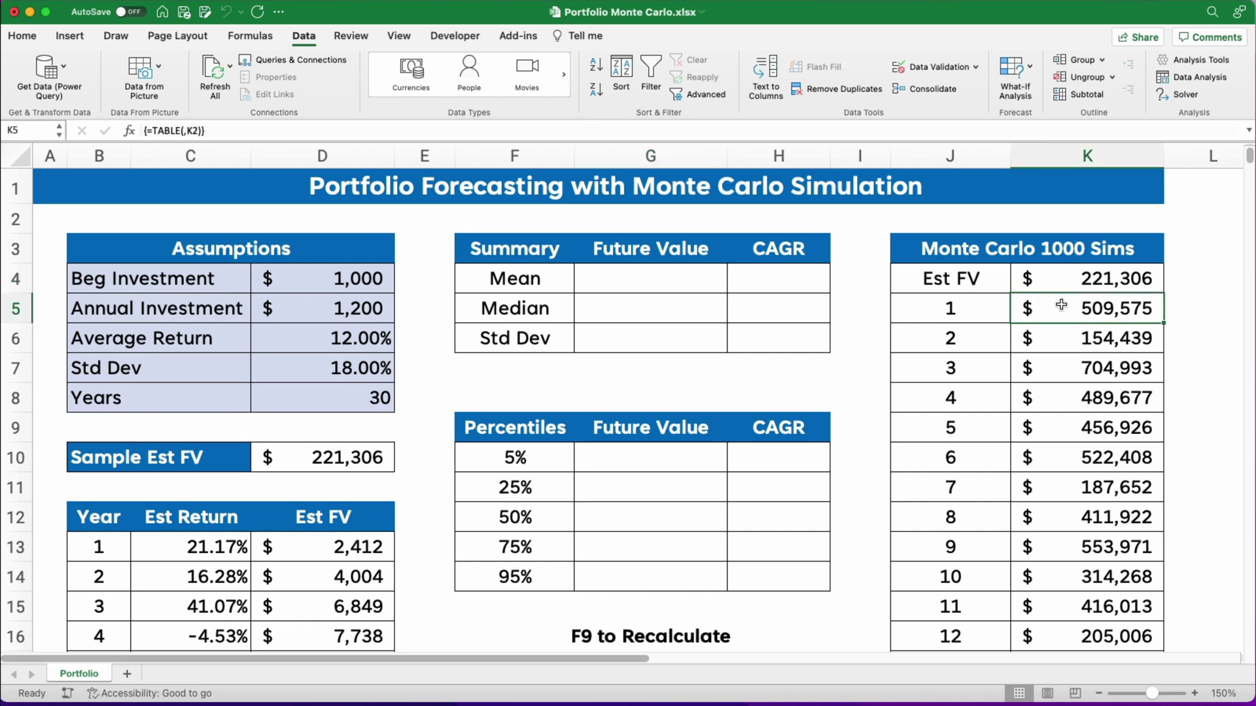
pyautogui.press('shift+super')
pyautogui.press('shift+super+Down')
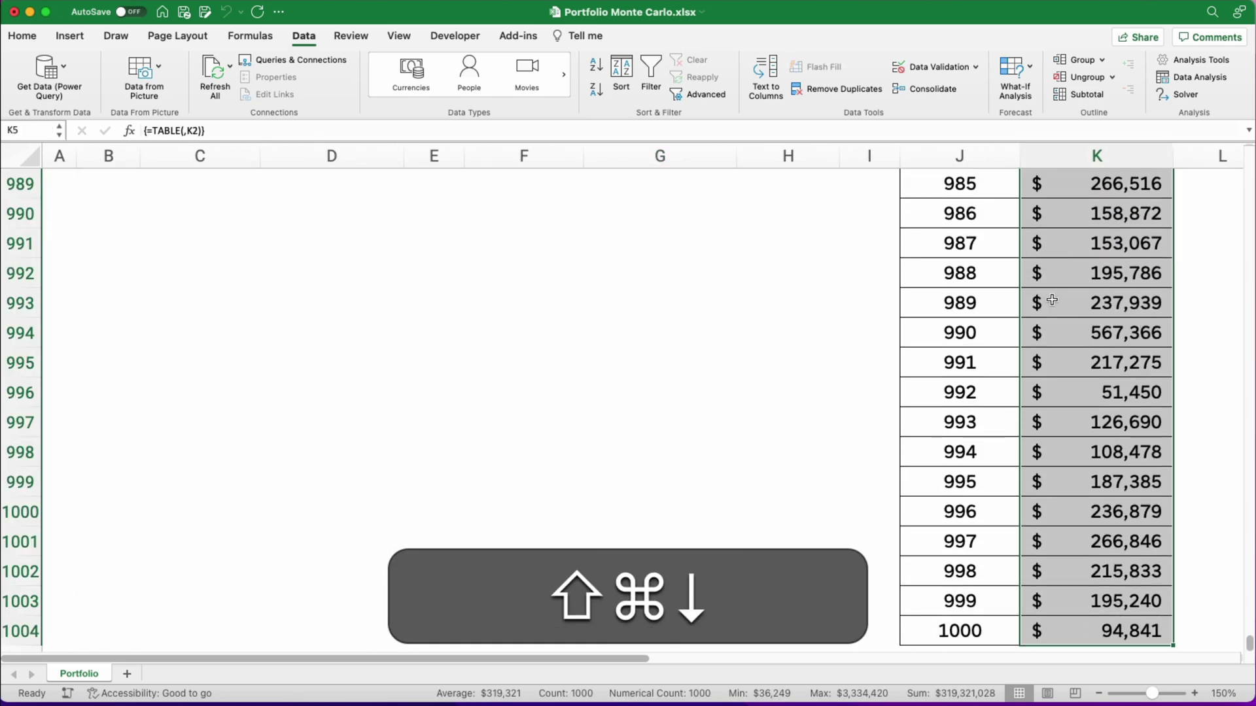
pyautogui.click(41, 134)
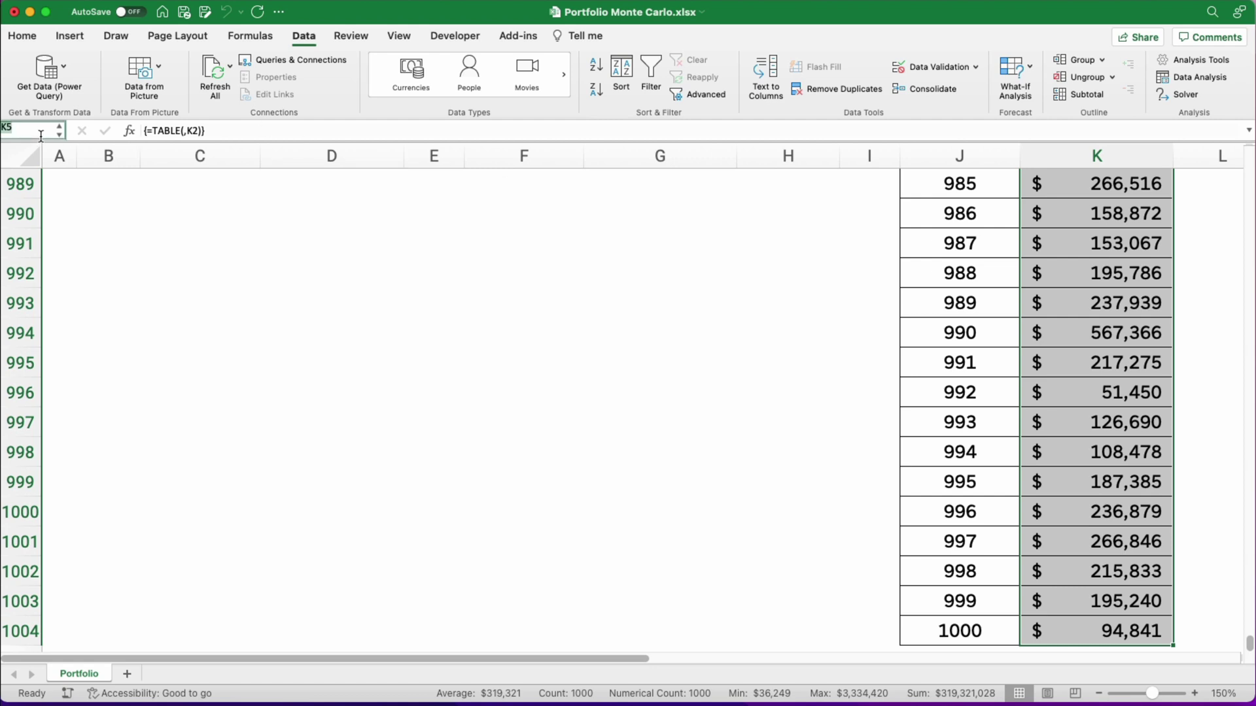
pyautogui.write('si')
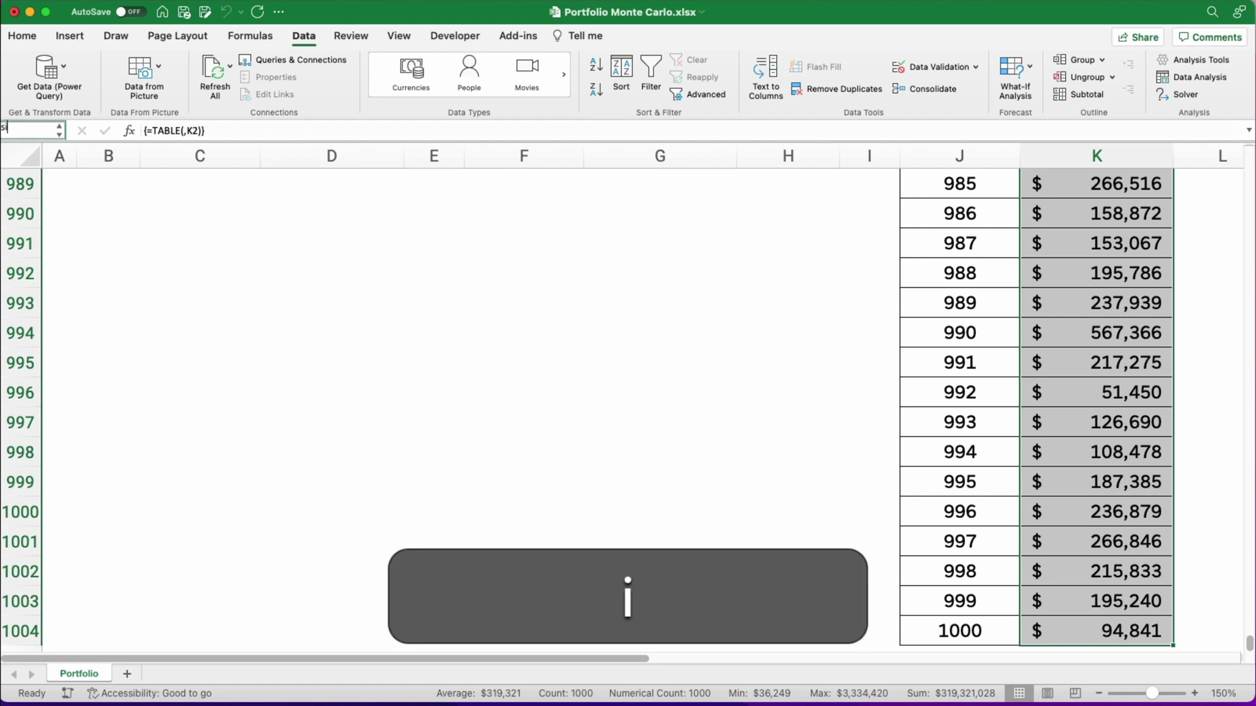
pyautogui.write('ms1000')
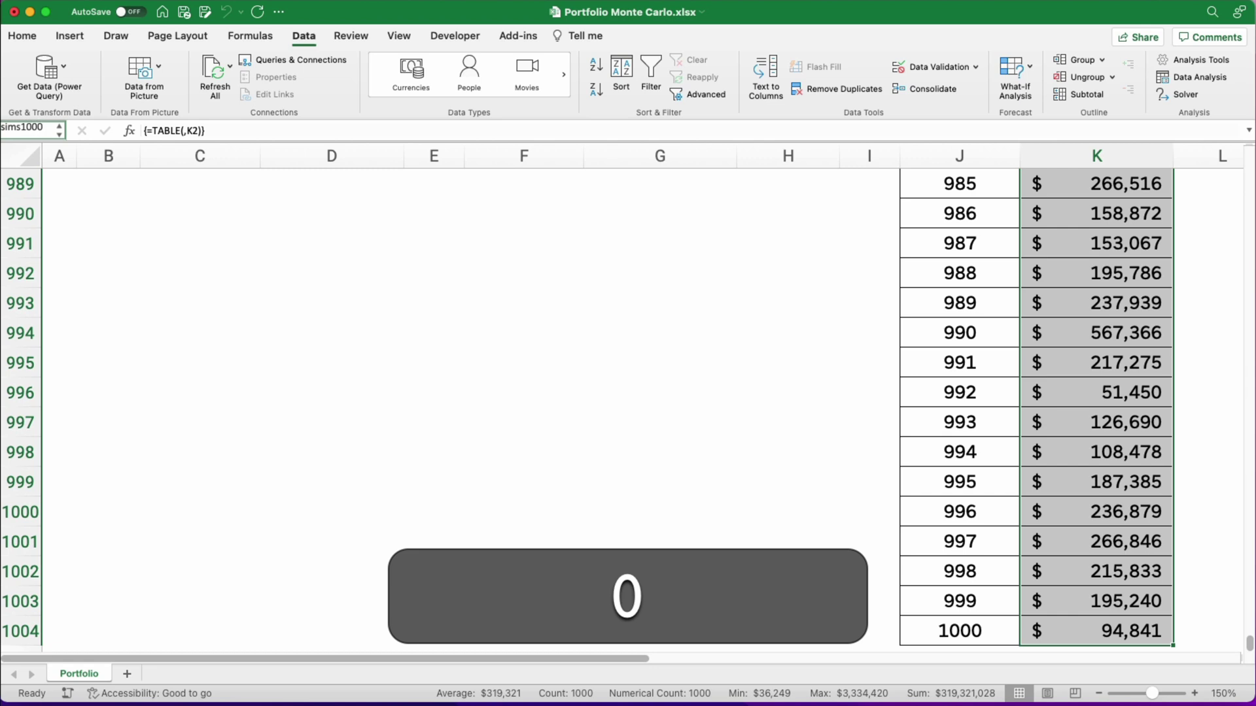
pyautogui.hotkey('ctrl', 'BackSpace')
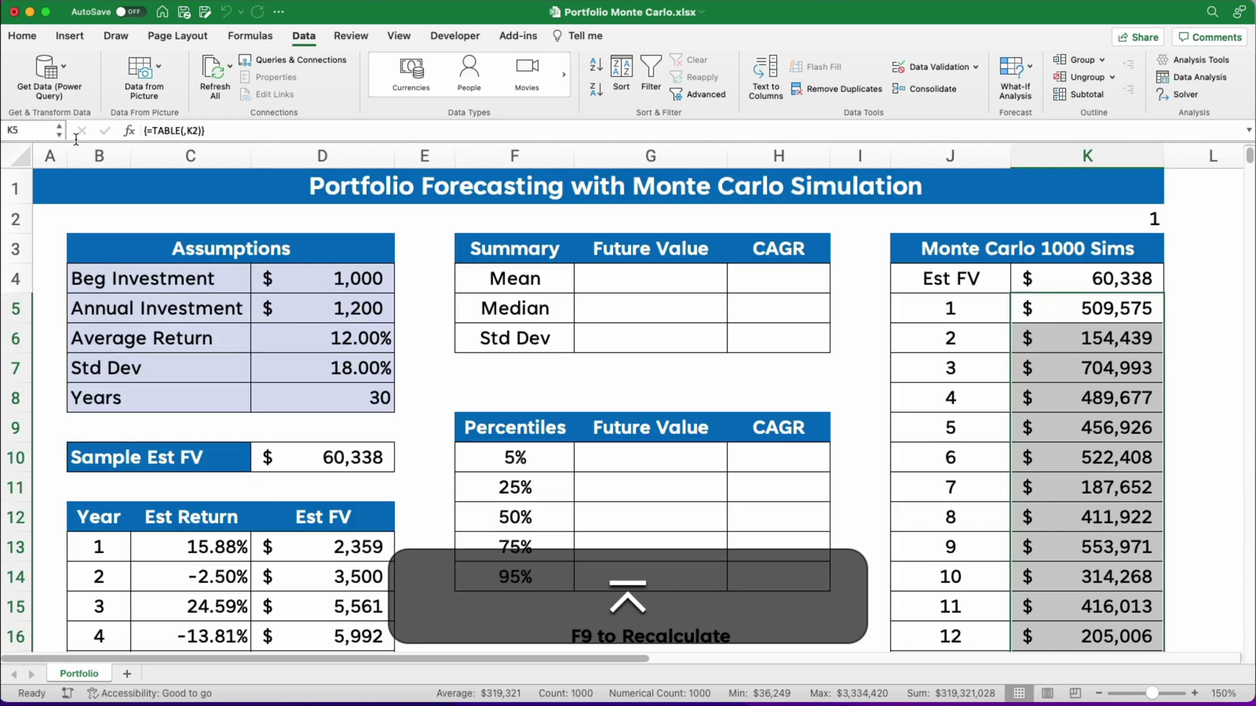
pyautogui.click(690, 292)
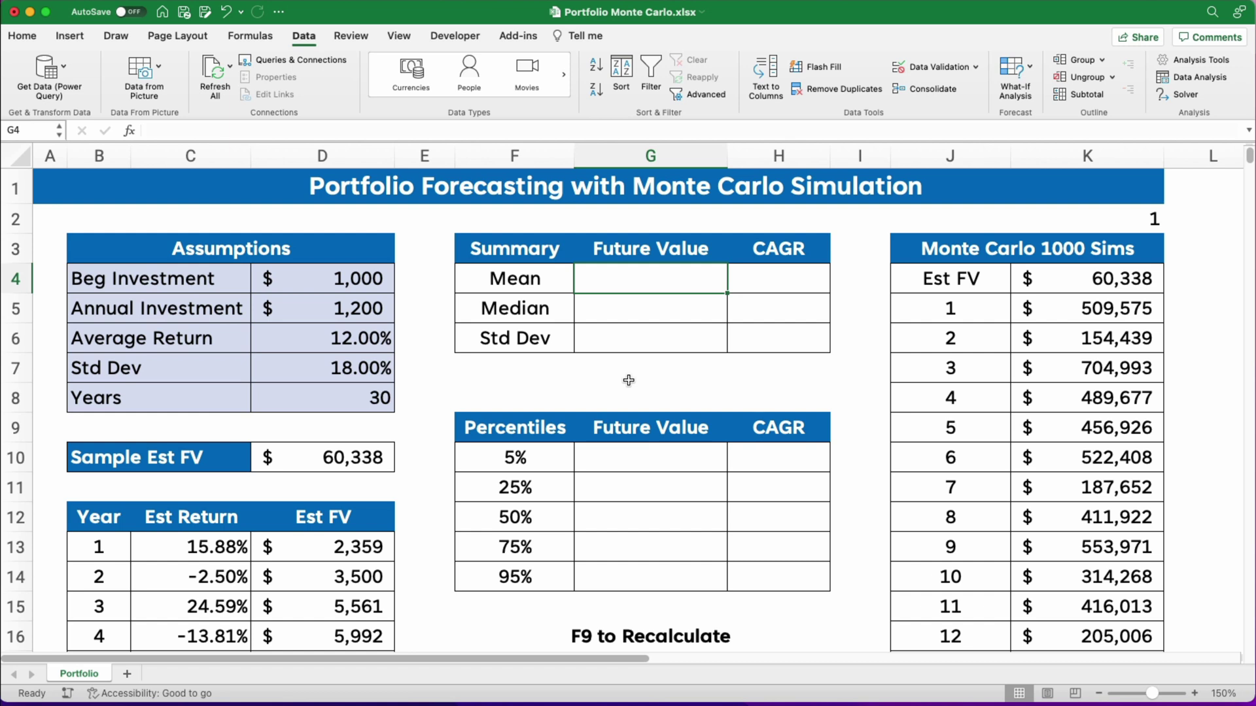
# Enter =AVERAGE(sims1000) as the Mean future value in G4.
pyautogui.write('=averag')
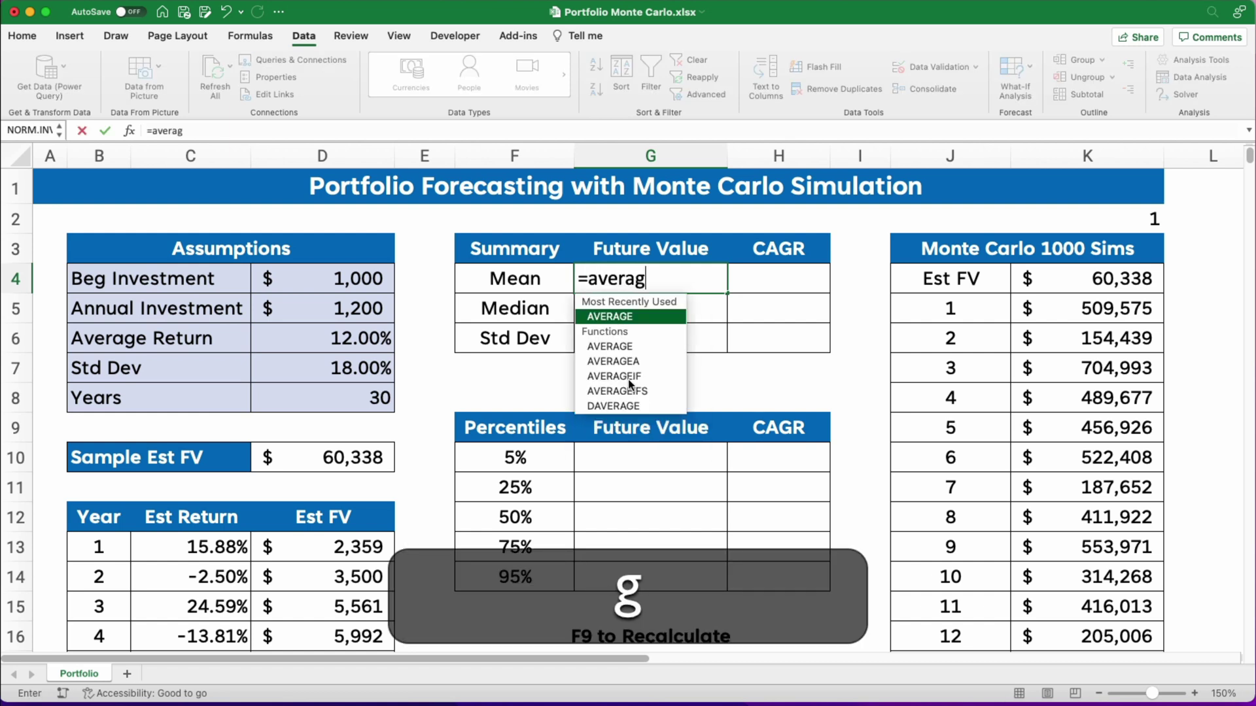
pyautogui.write('e(sim')
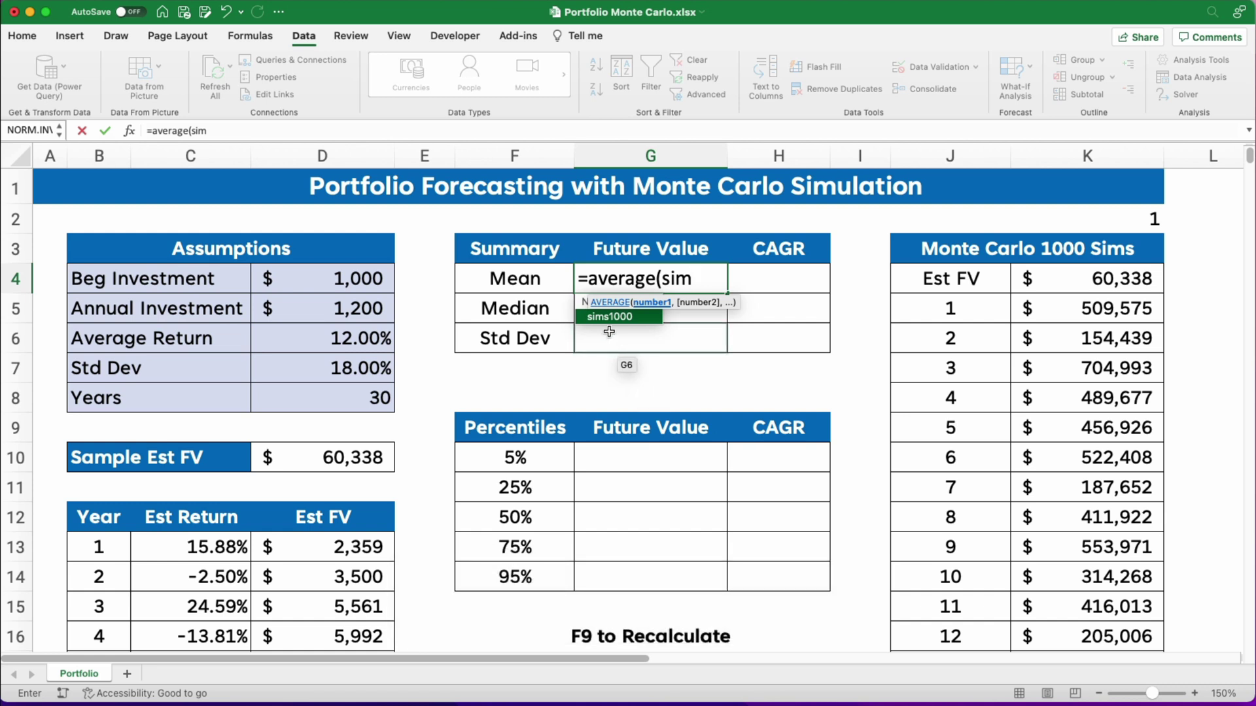
pyautogui.press('Tab')
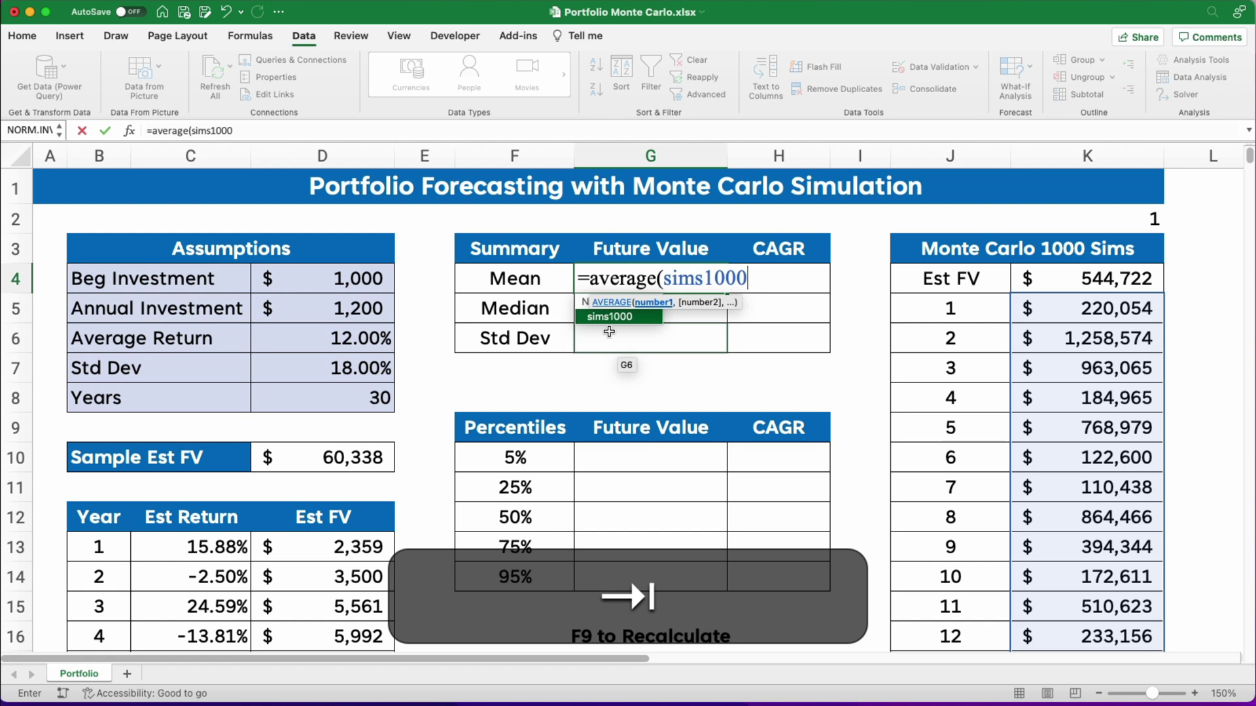
pyautogui.write(')')
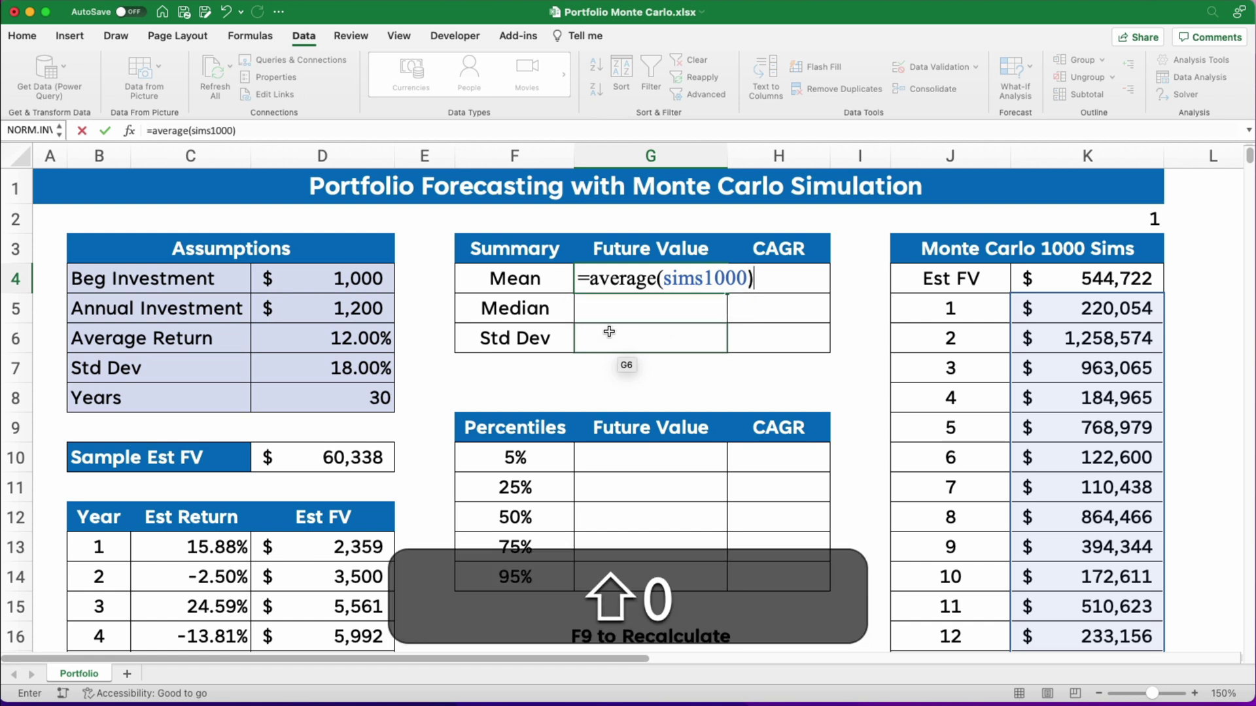
pyautogui.press('Return')
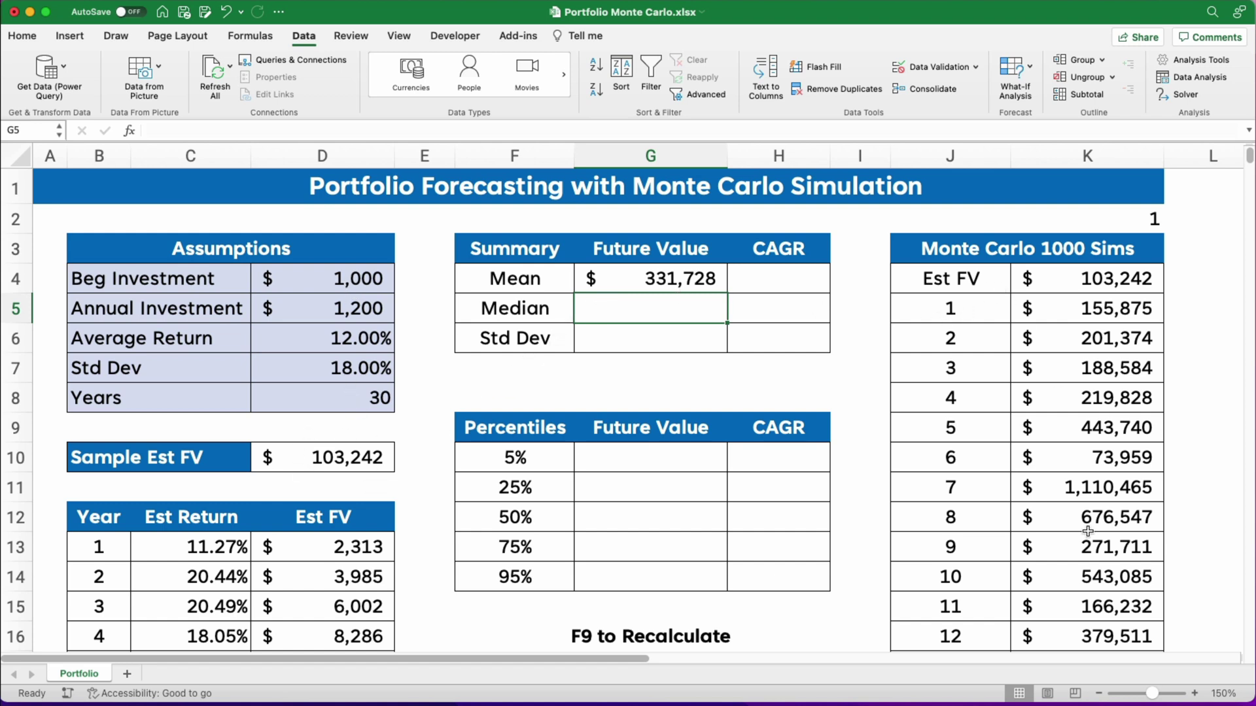
# Fill the average formula down to G6 and change G5 to =MEDIAN(sims1000).
pyautogui.click(656, 286)
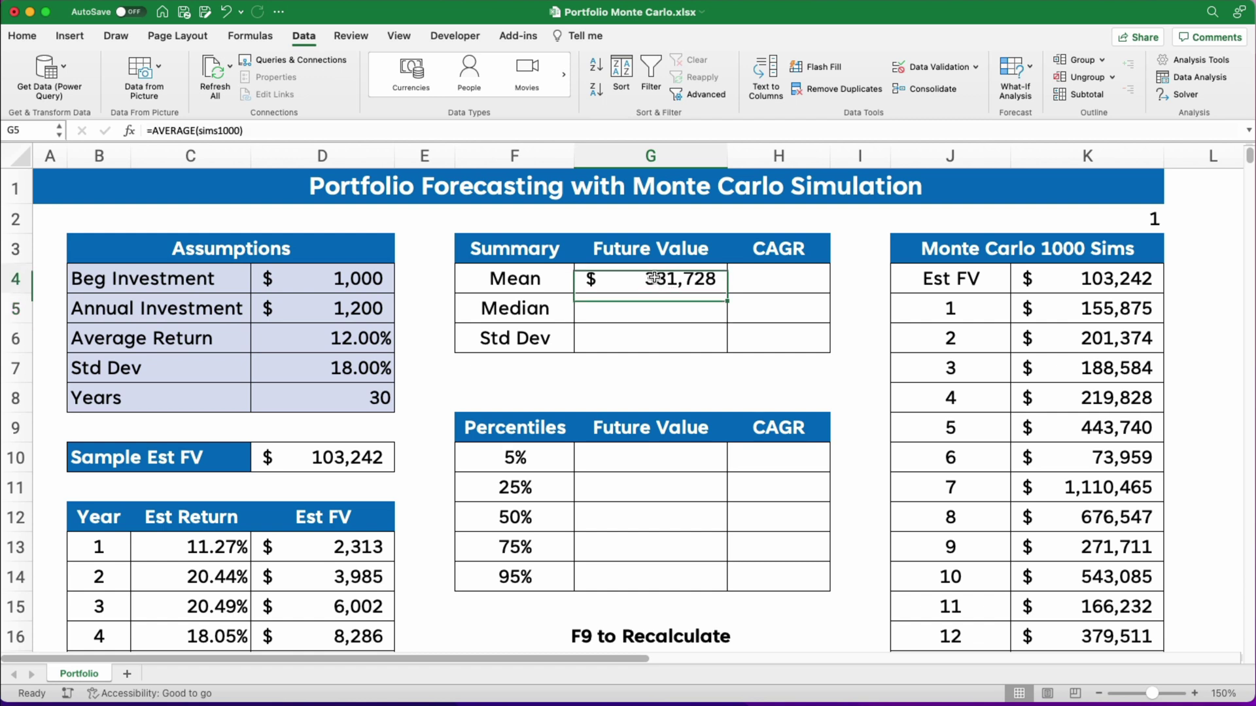
pyautogui.moveTo(725, 294); pyautogui.dragTo(724, 352)
pyautogui.click(668, 312)
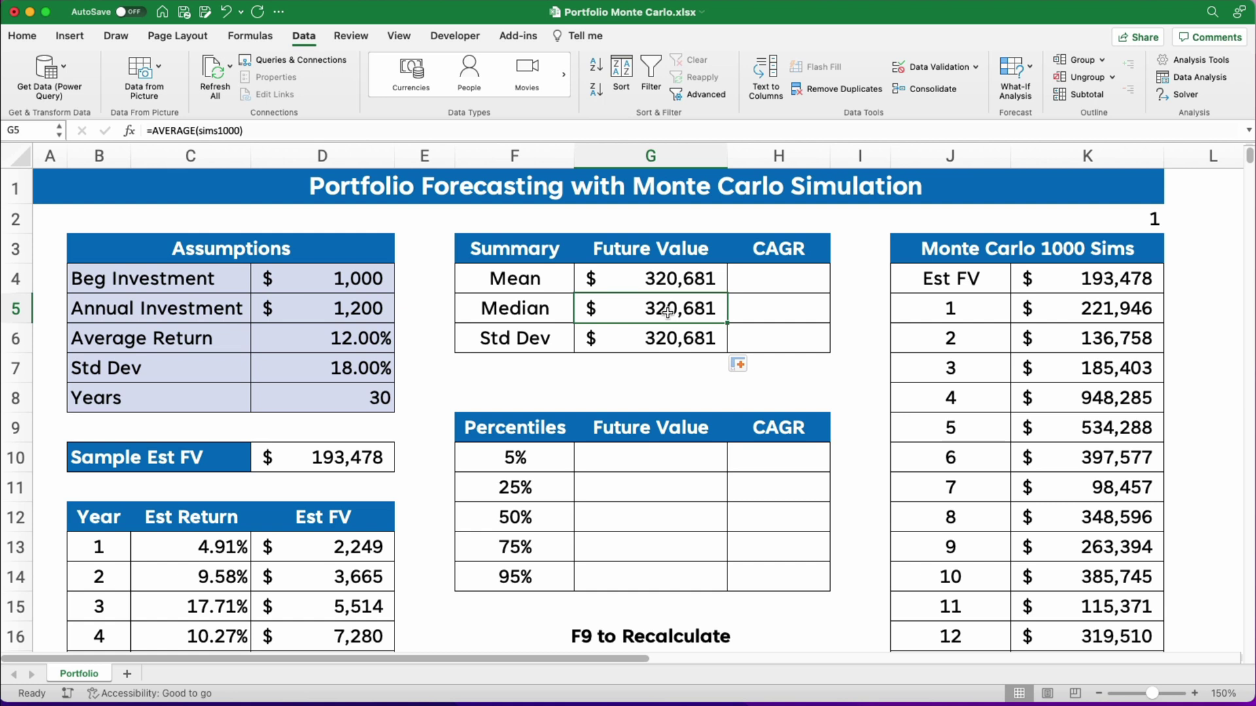
pyautogui.doubleClick(174, 133)
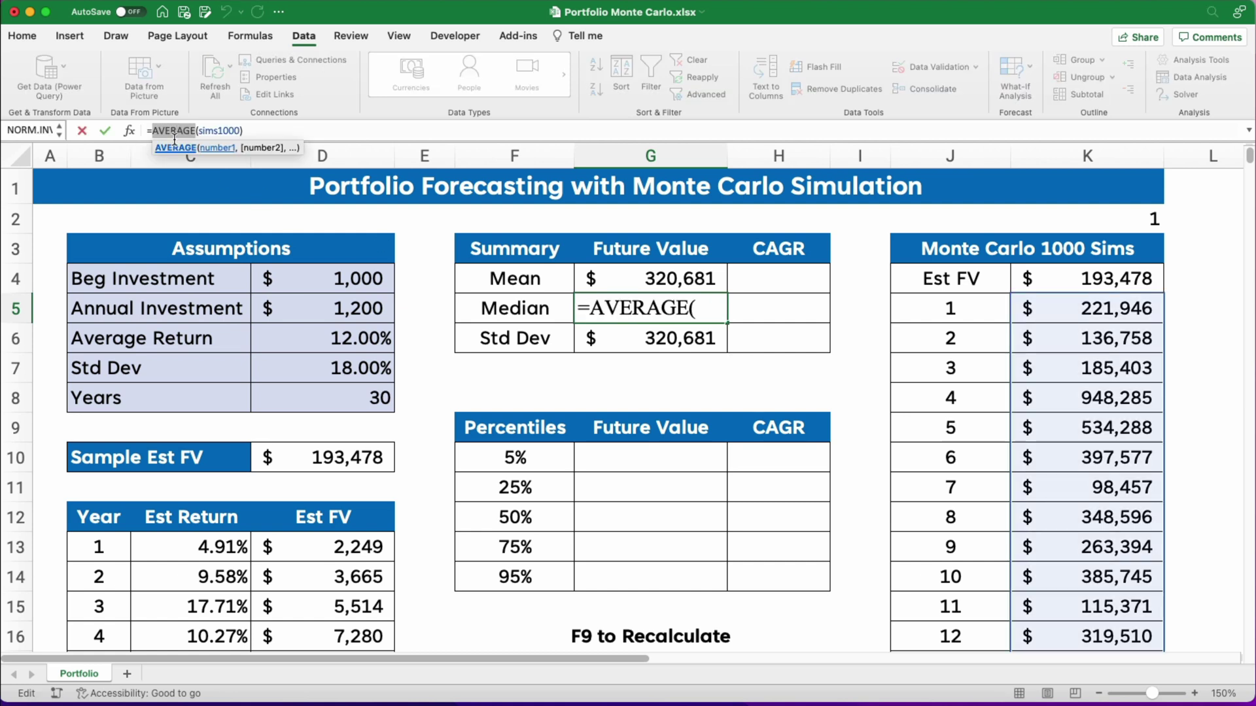
pyautogui.write('median')
pyautogui.press('Return')
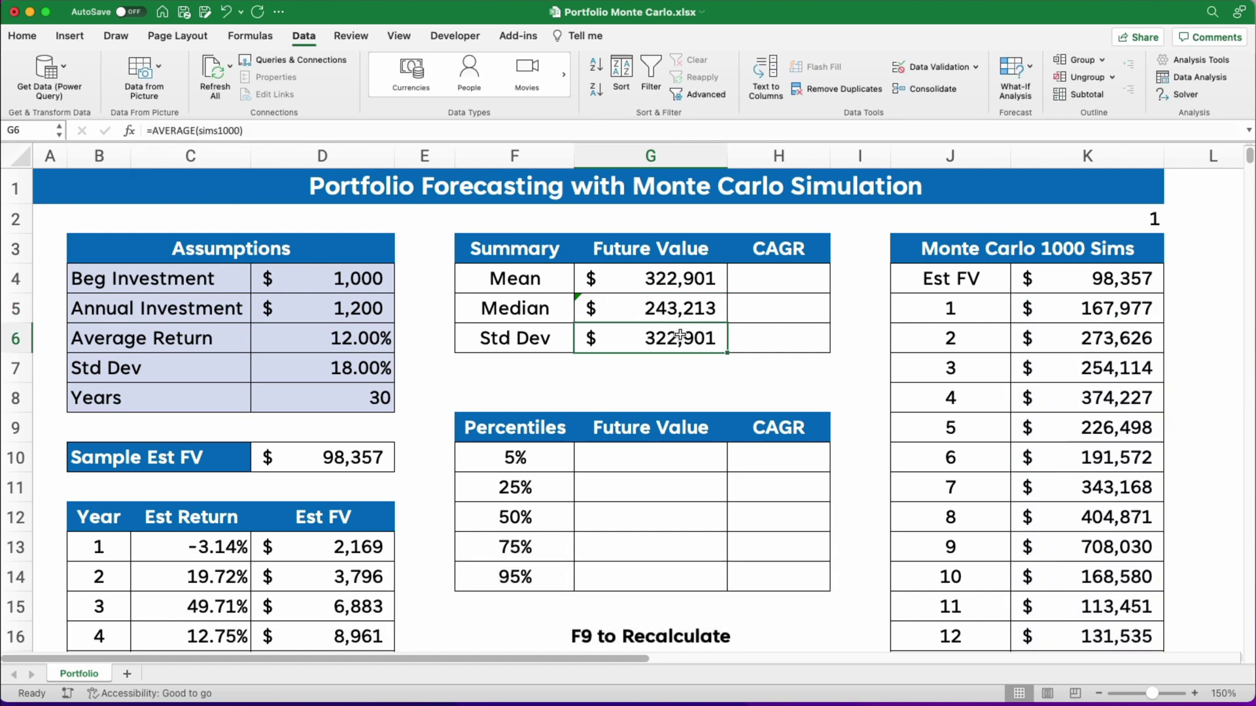
# Change G6 to =STDEV.S(sims1000) and check the Mean and Std Dev formulas.
pyautogui.doubleClick(174, 131)
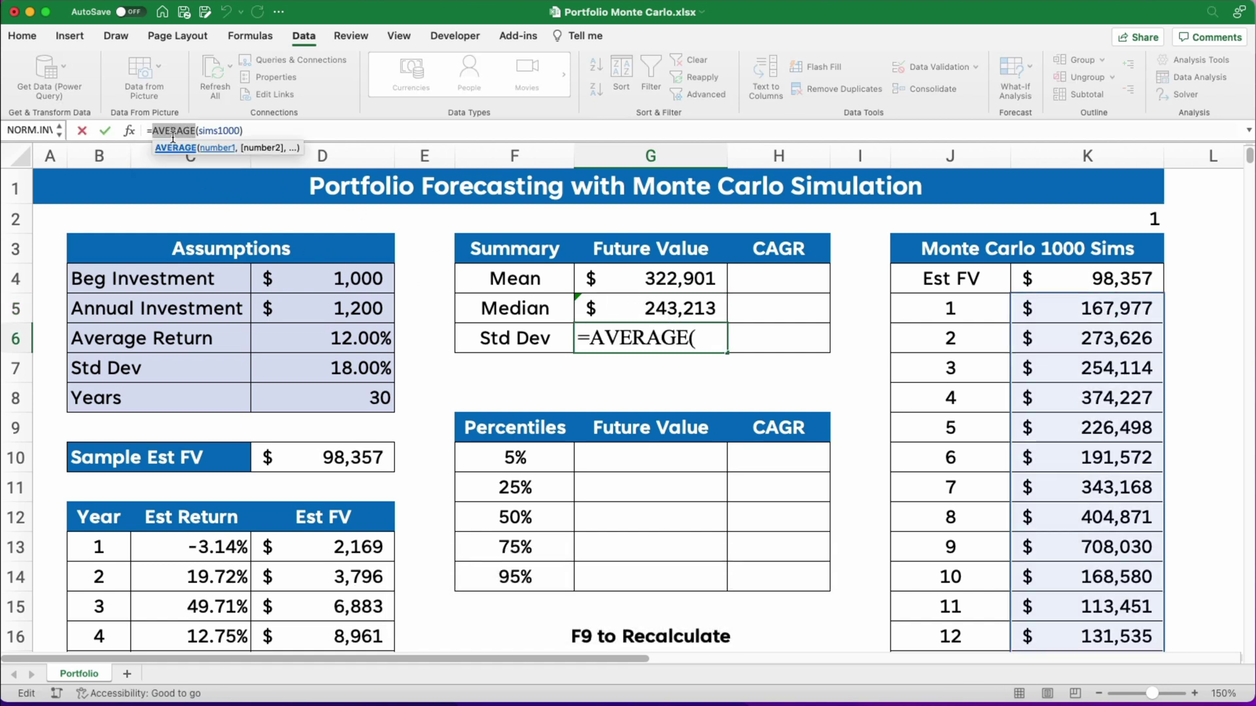
pyautogui.write('std')
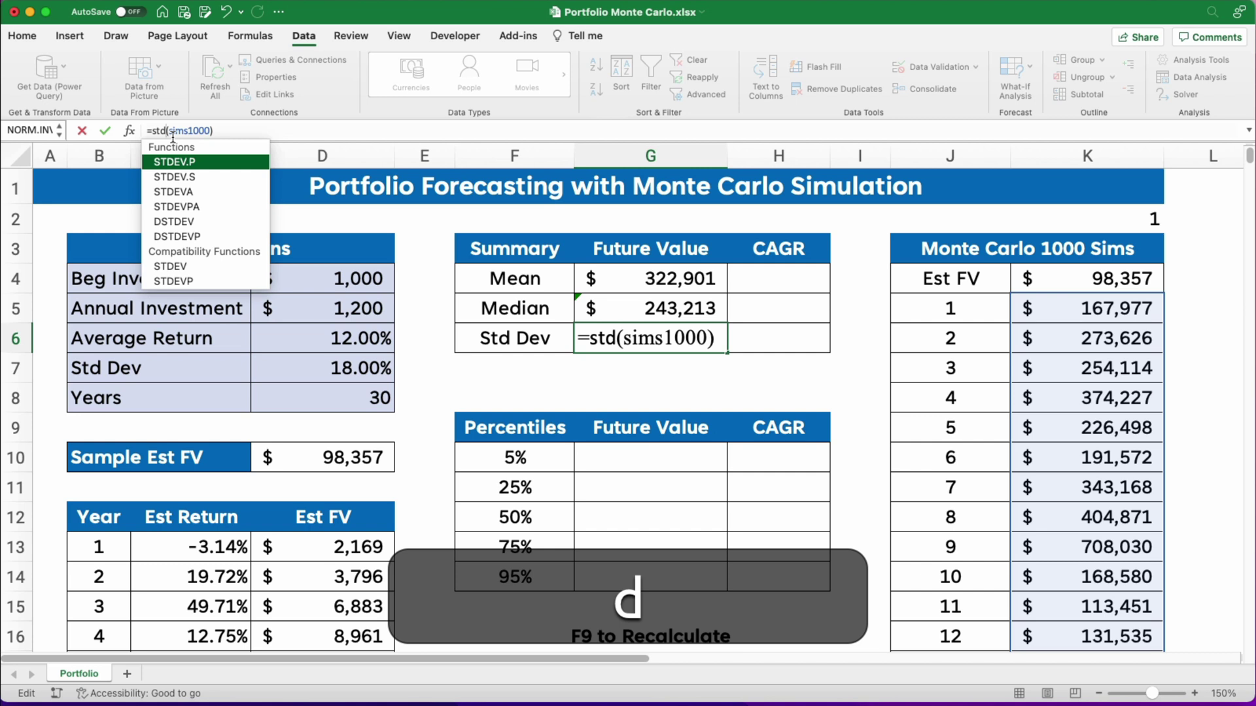
pyautogui.doubleClick(175, 182)
pyautogui.press('Return')
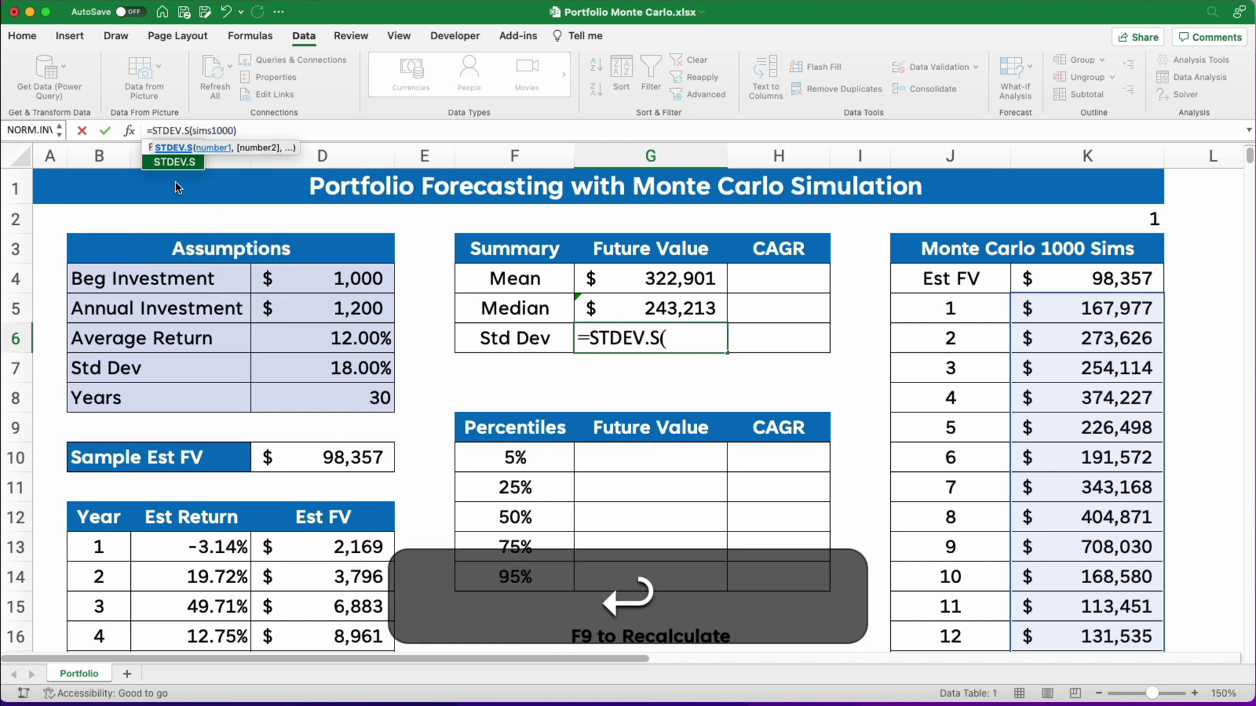
pyautogui.click(658, 283)
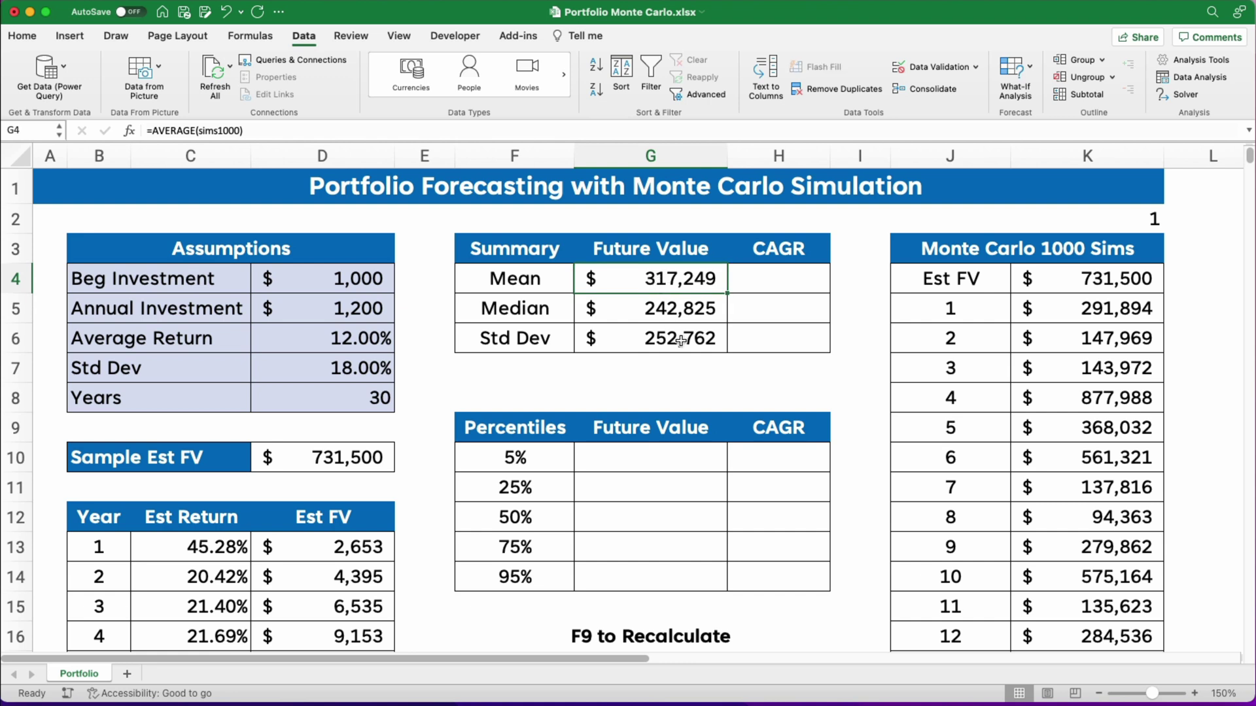
pyautogui.click(679, 339)
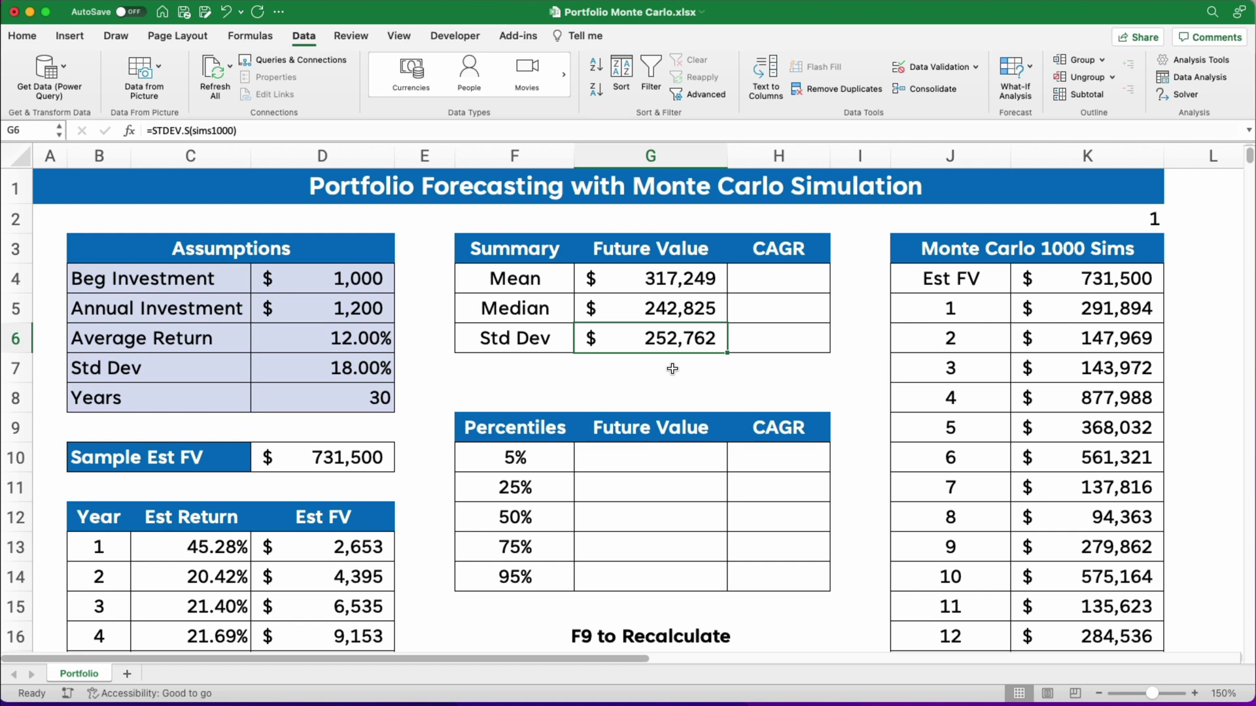
# Recalculate the Monte Carlo simulation four times with F9 to refresh the summary values.
pyautogui.press('F9')
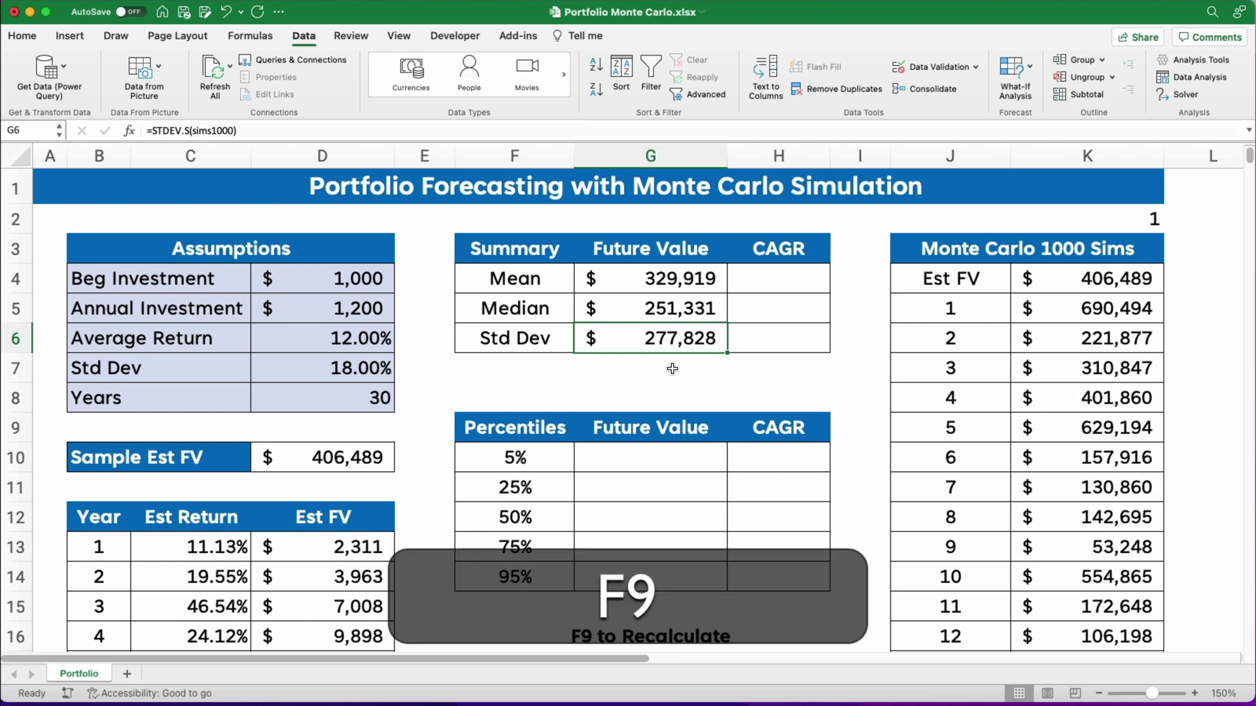
pyautogui.press('F9')
pyautogui.press('F9')
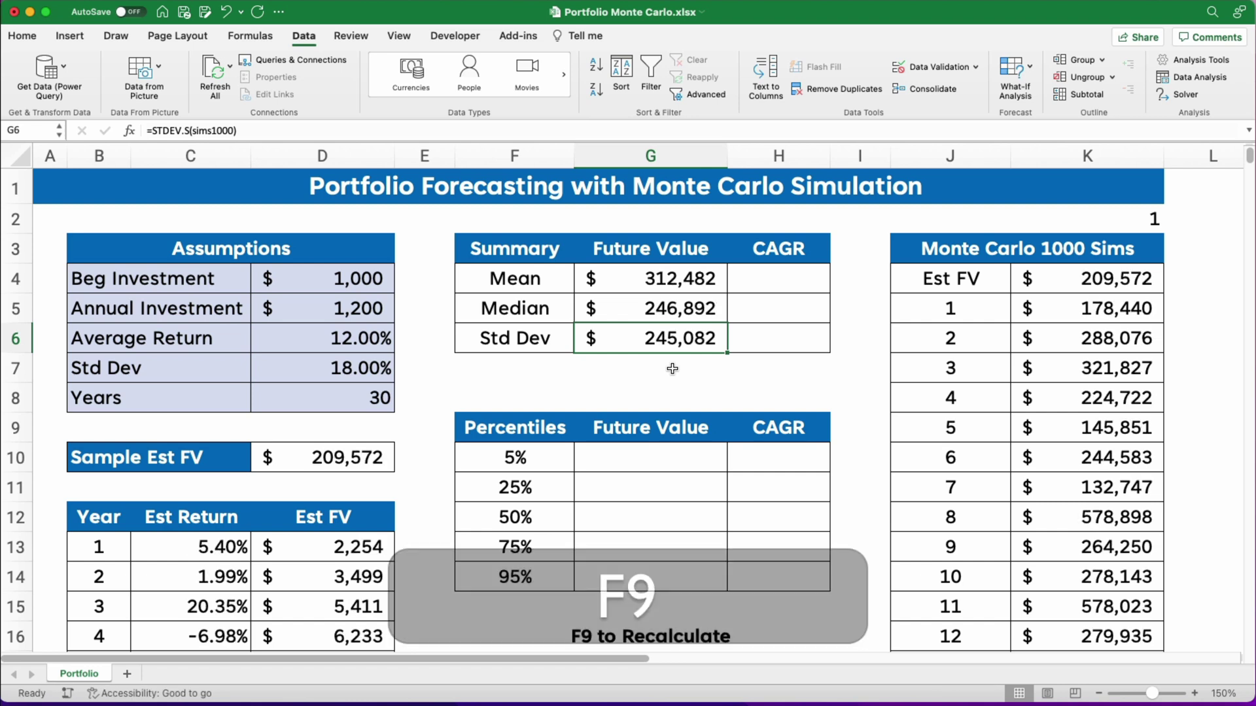
pyautogui.press('F9')
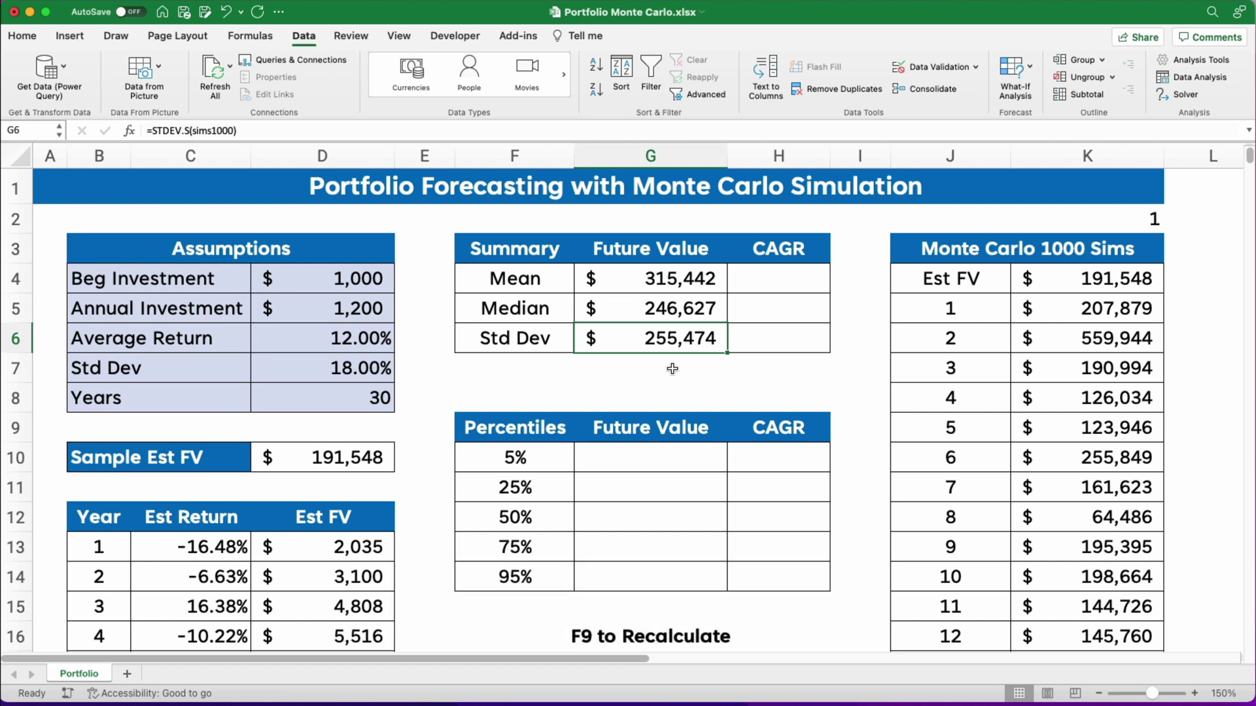
pyautogui.press('F9')
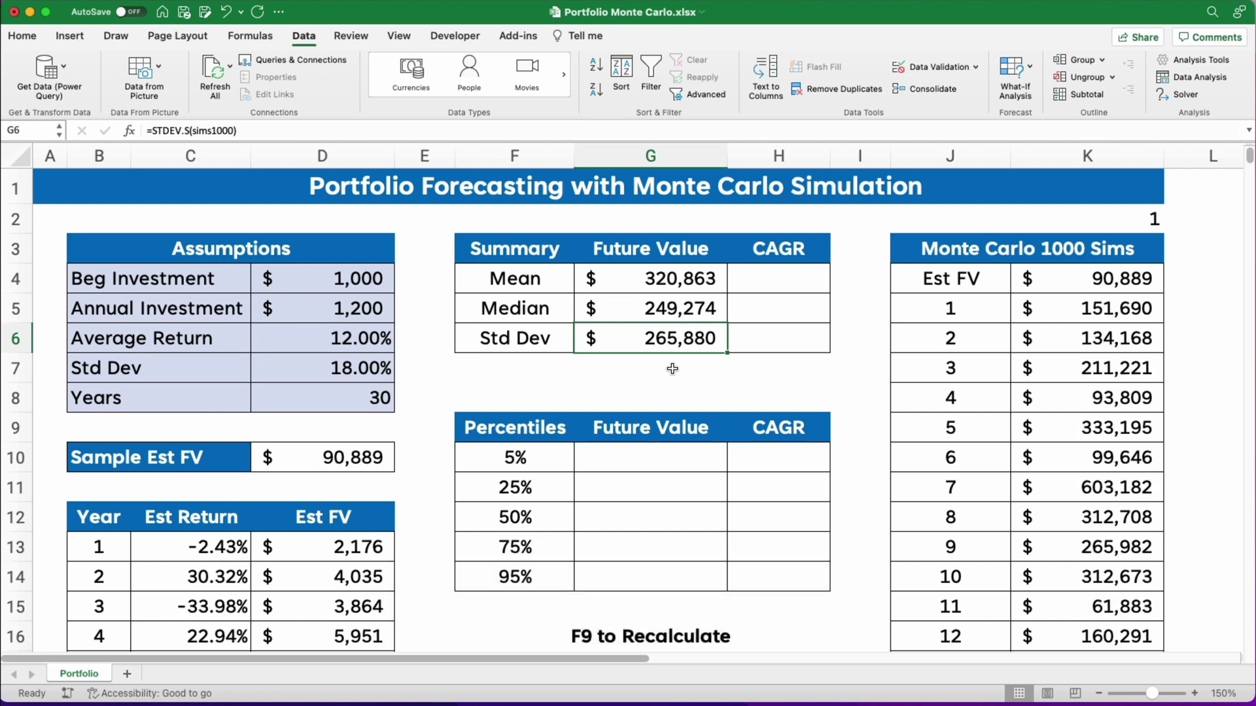
pyautogui.click(646, 460)
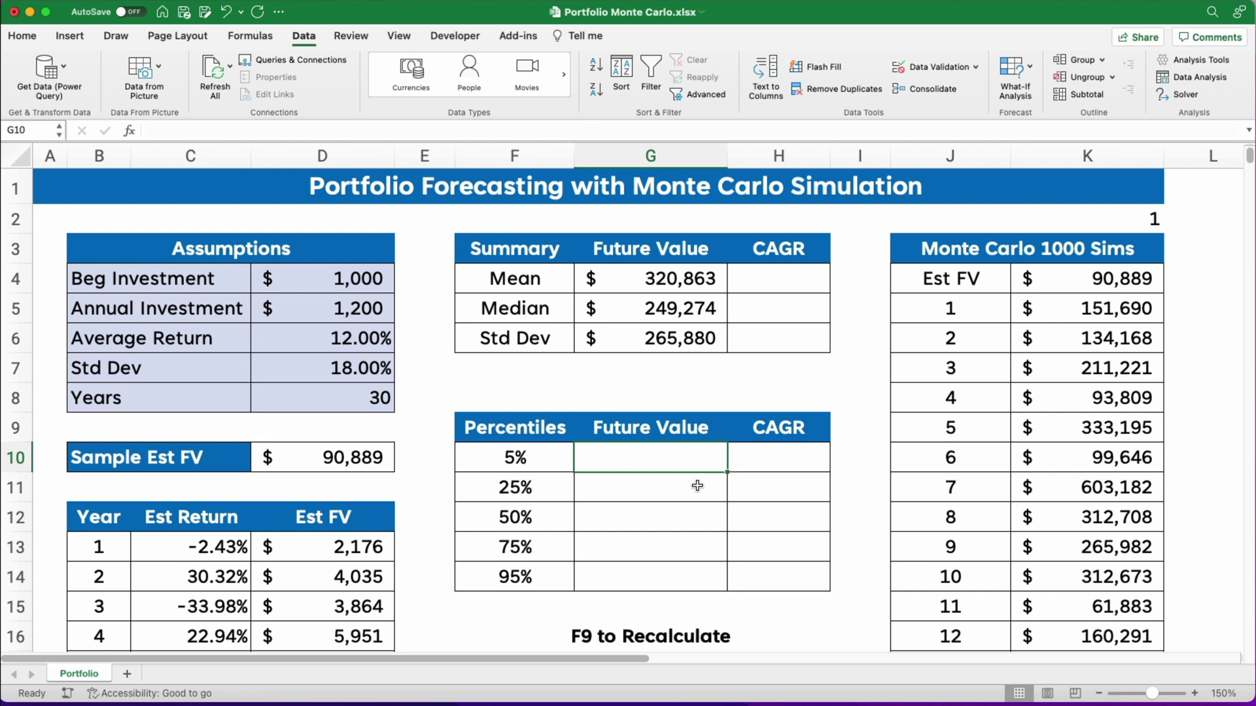
# Insert the PERCENTILE.INC function into the 5% Future Value cell G10 via Formula Builder.
pyautogui.click(695, 487)
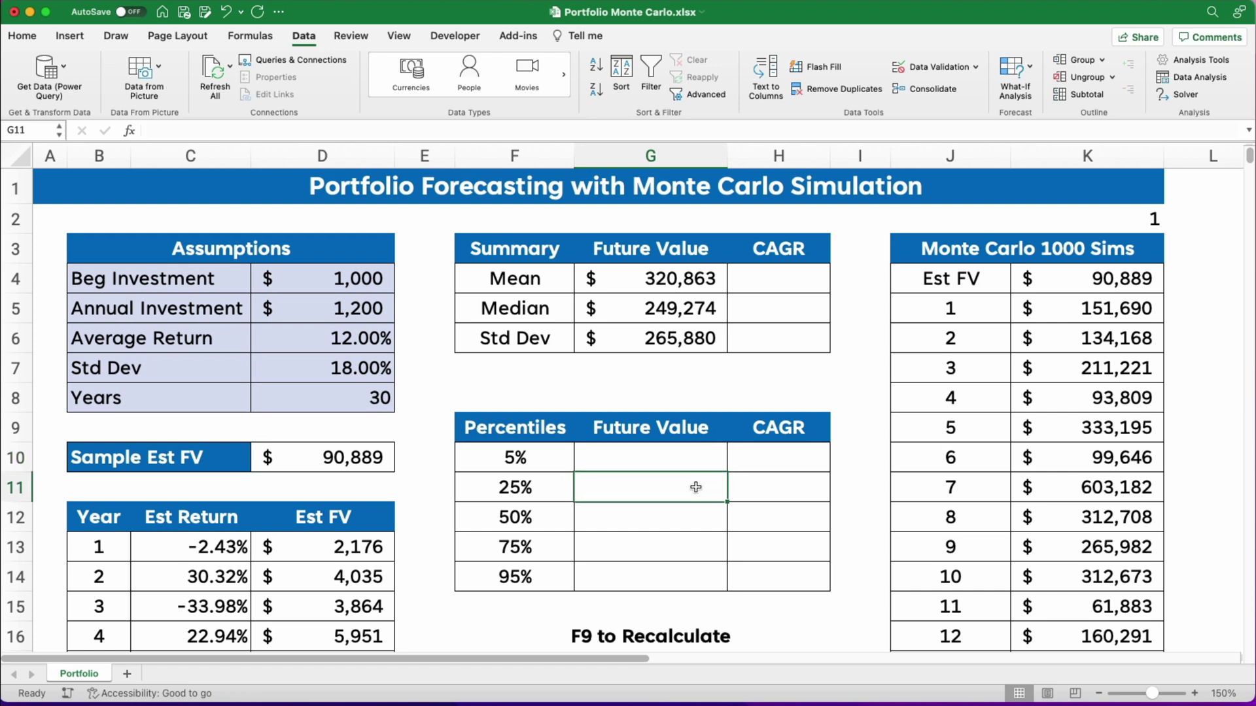
pyautogui.click(684, 509)
pyautogui.click(627, 451)
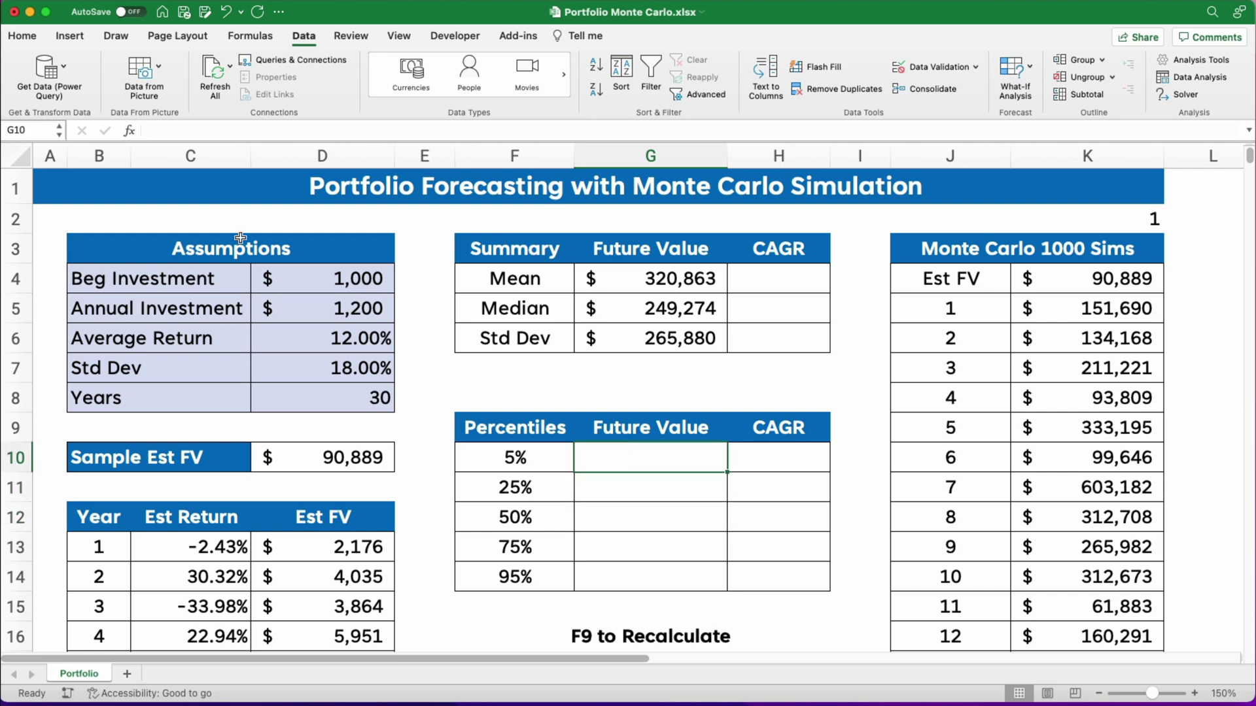
pyautogui.click(29, 37)
pyautogui.click(129, 131)
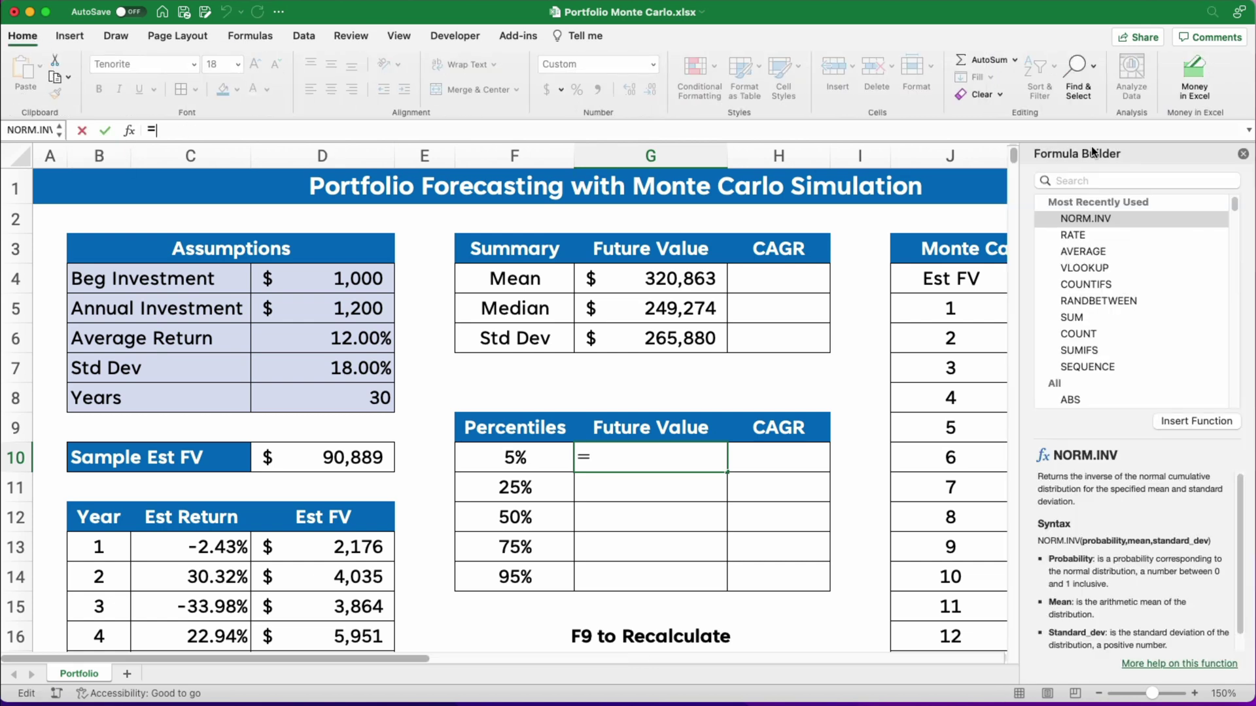
pyautogui.click(1098, 183)
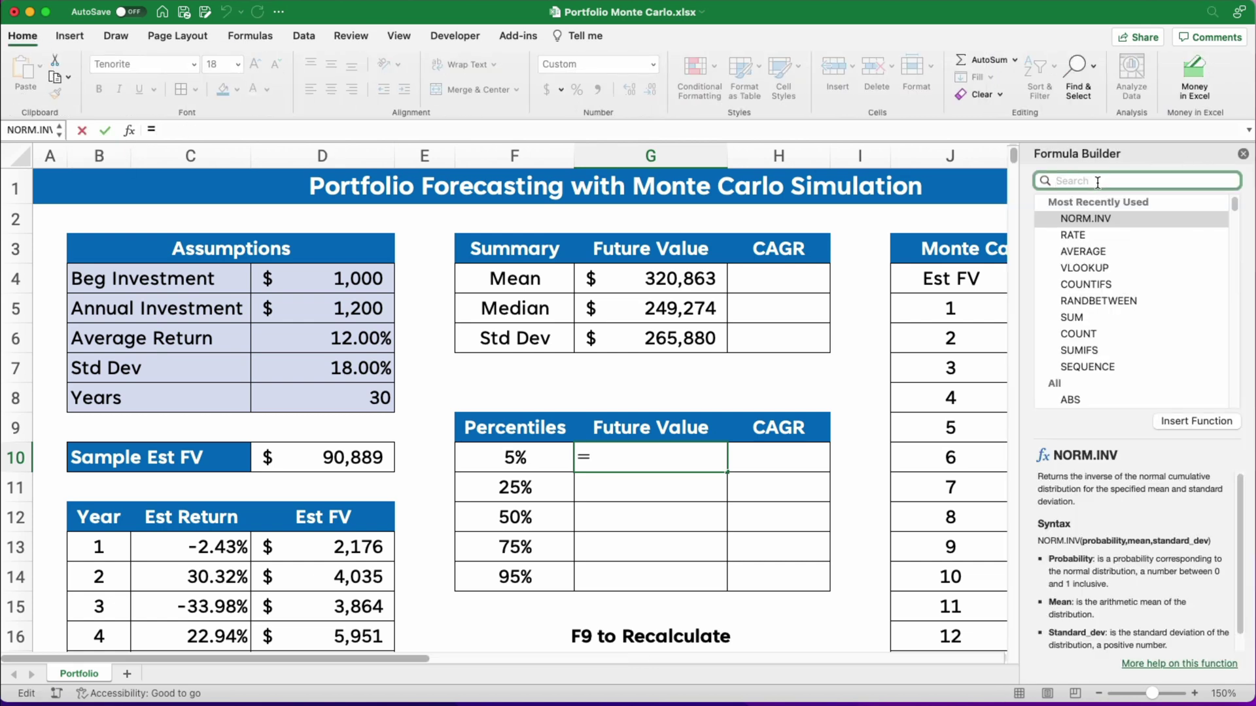
pyautogui.write('perc')
pyautogui.press('BackSpace')
pyautogui.press('BackSpace')
pyautogui.write('r')
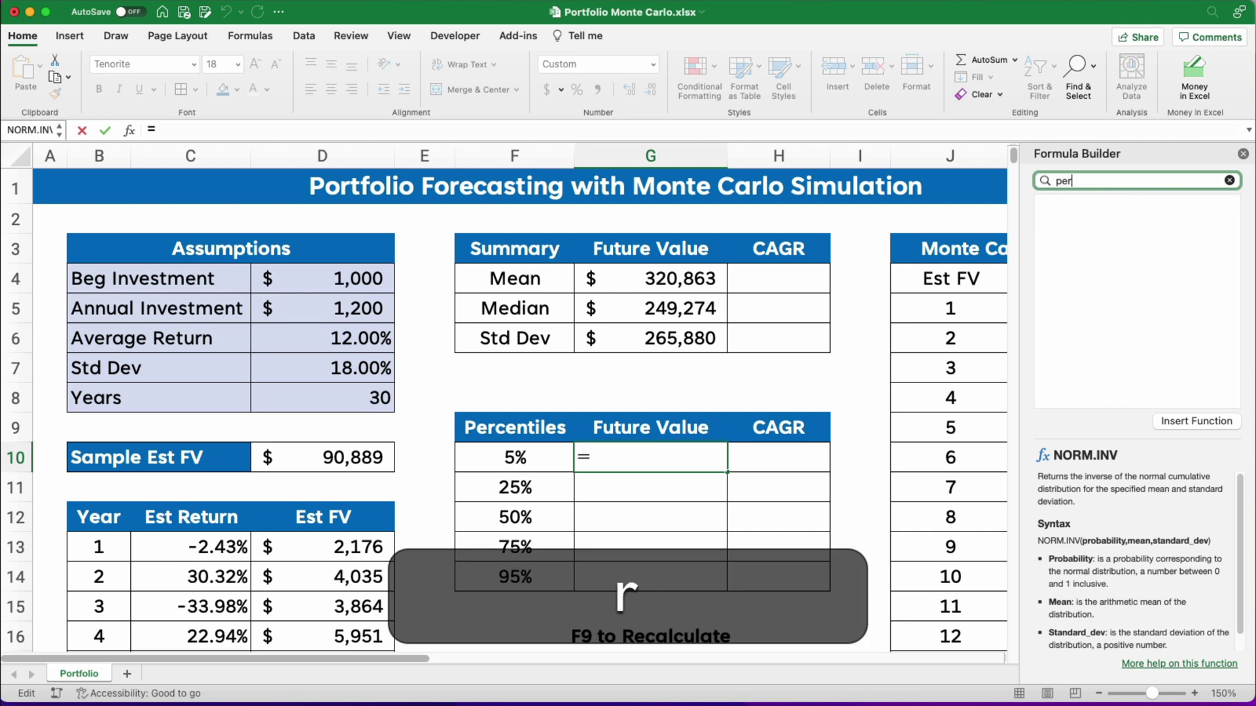
pyautogui.write('cen')
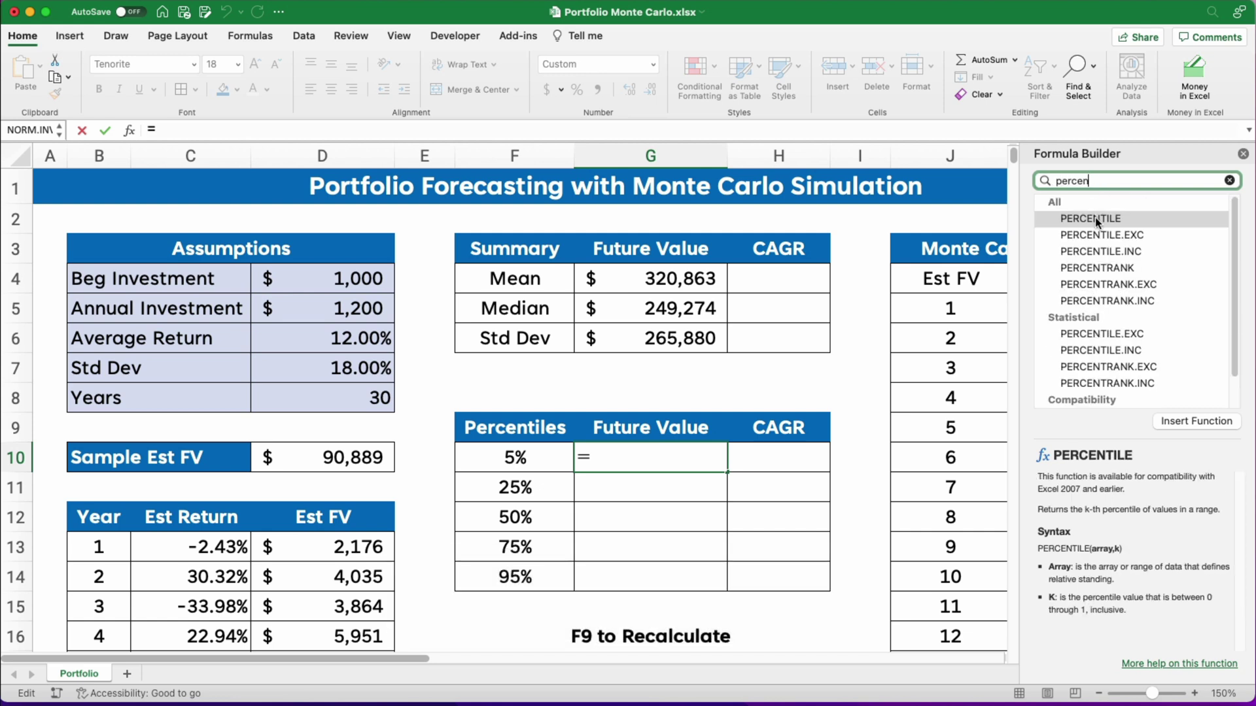
pyautogui.click(1090, 253)
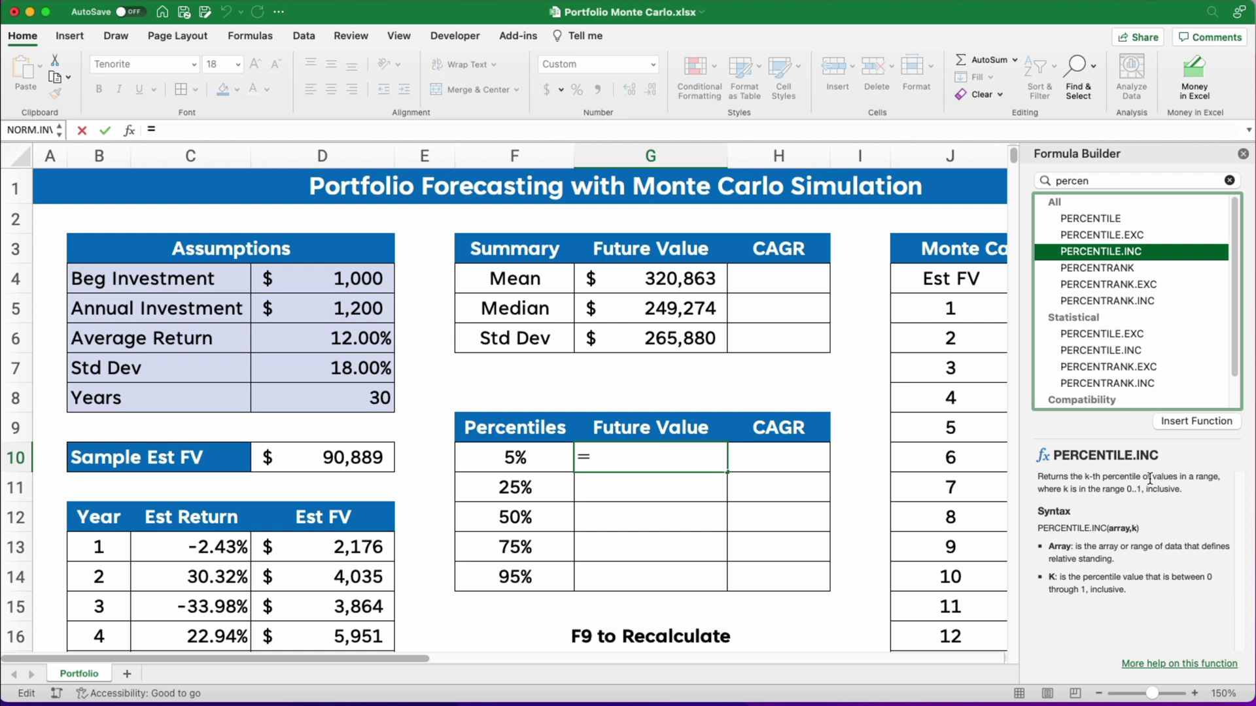
pyautogui.doubleClick(1117, 252)
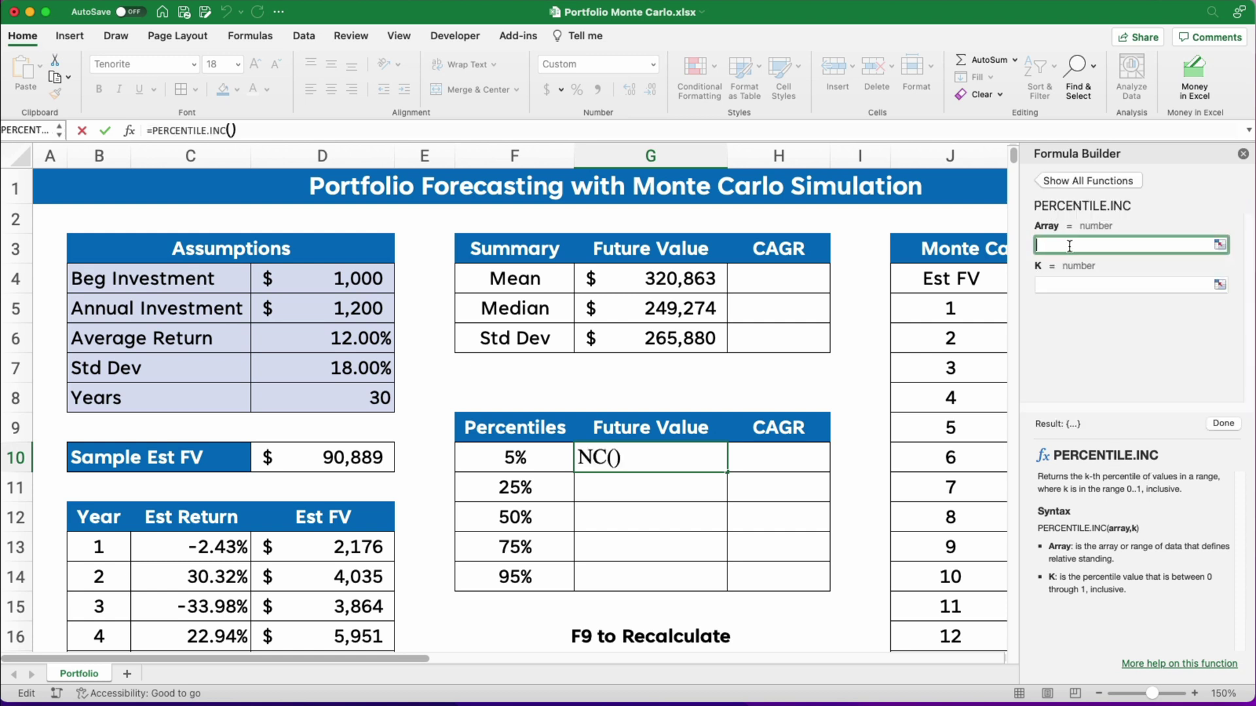
# Complete =PERCENTILE.INC(sims1000,F10) and fill it down to the 95% row in G14.
pyautogui.write('si')
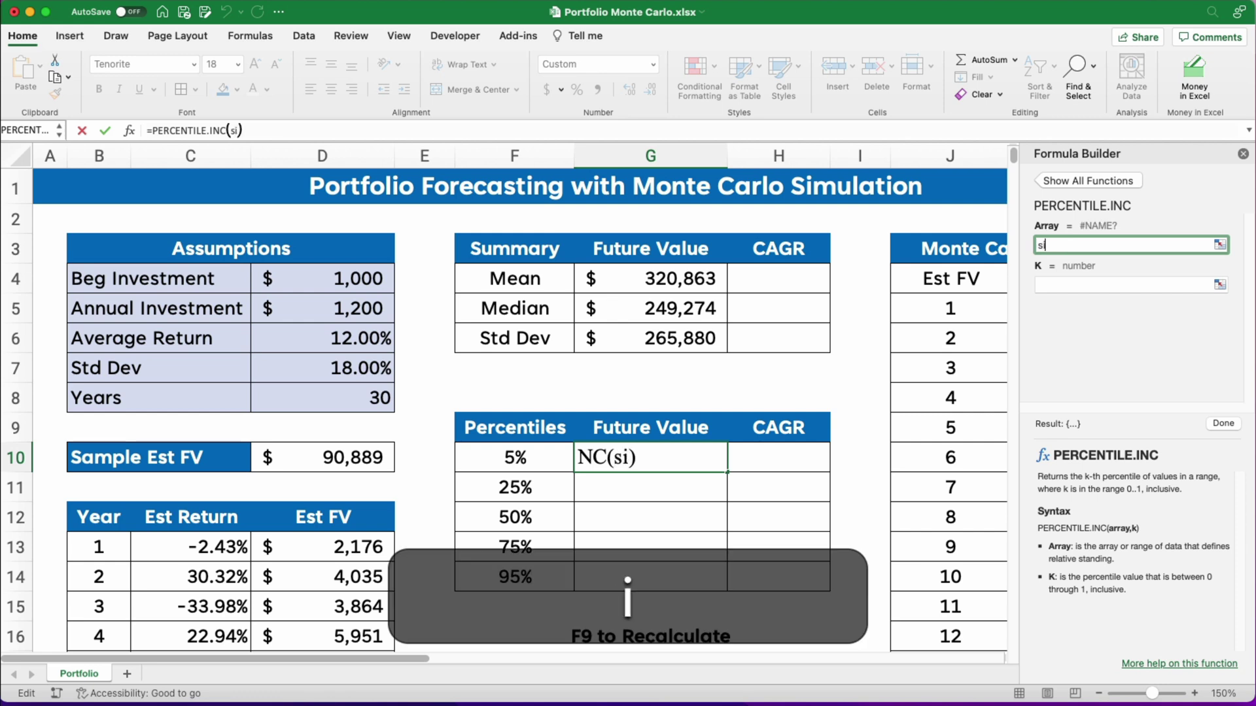
pyautogui.write('ms1000')
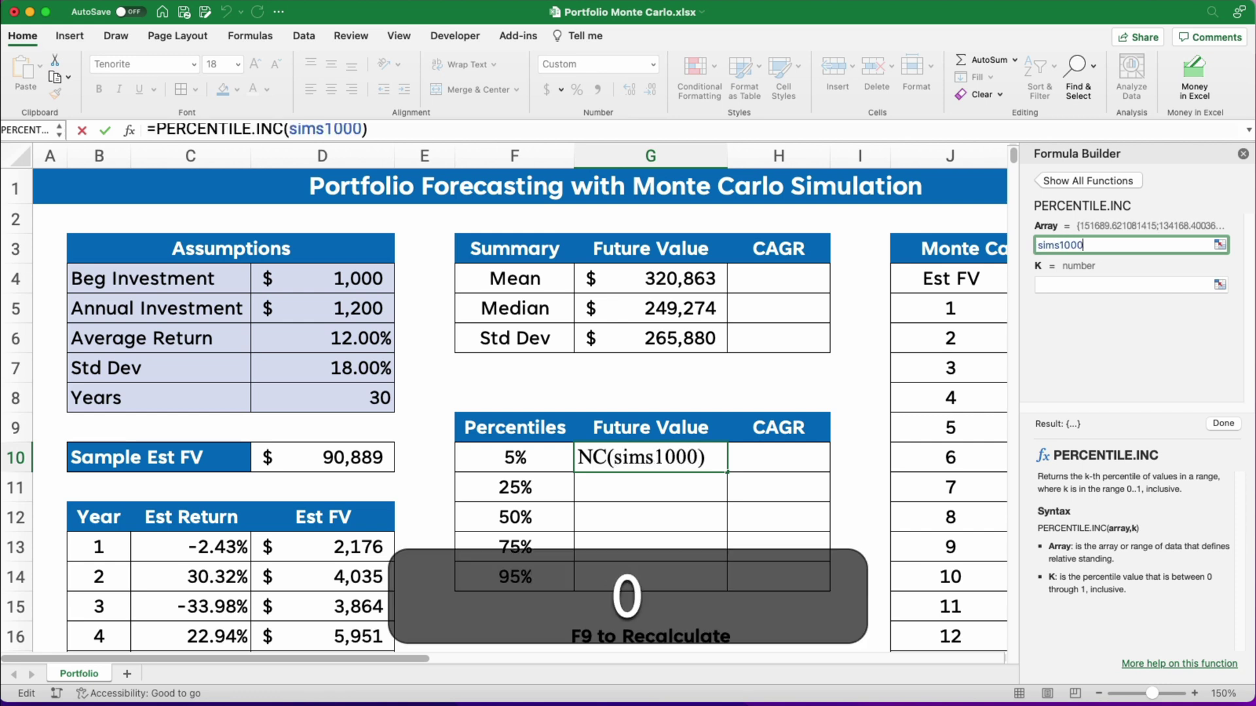
pyautogui.click(1076, 285)
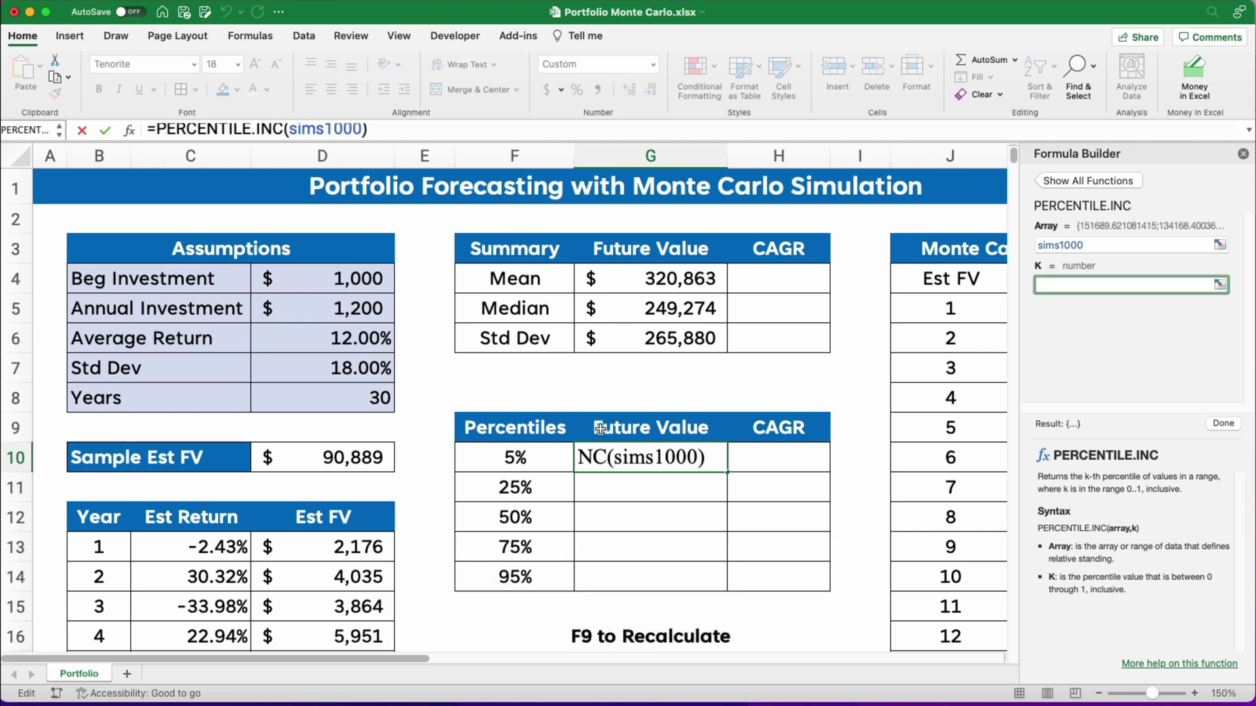
pyautogui.click(540, 455)
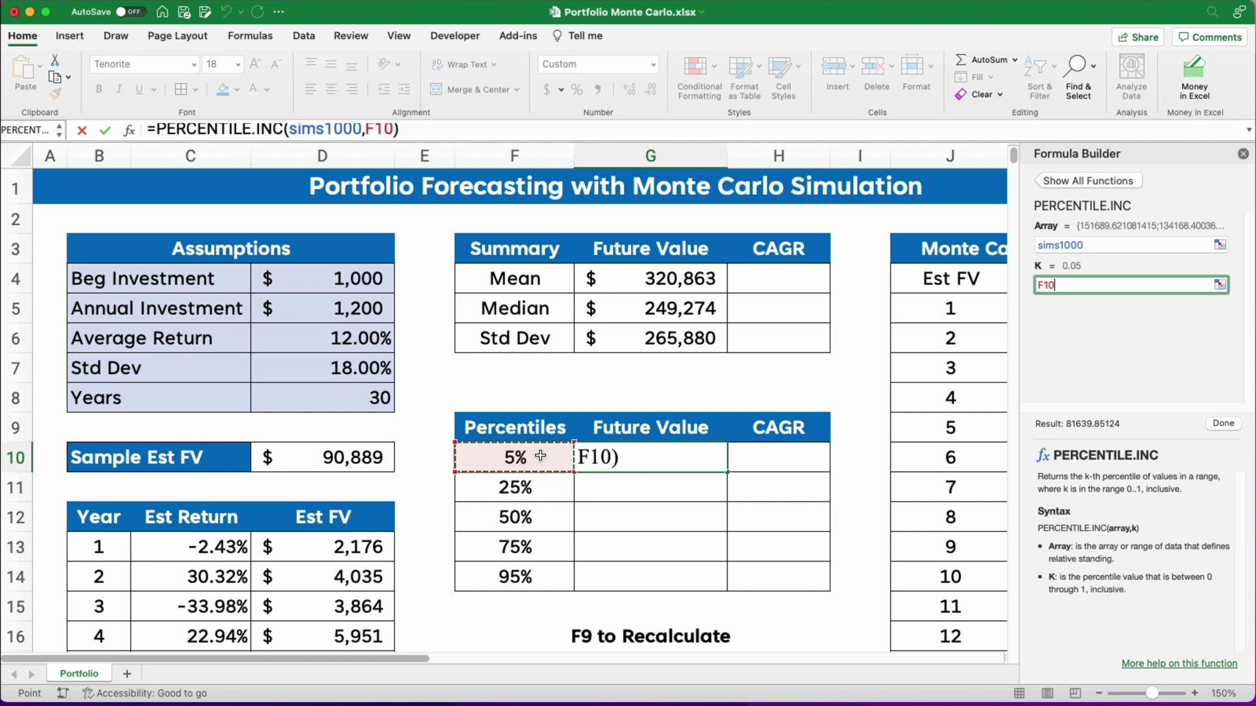
pyautogui.click(1212, 424)
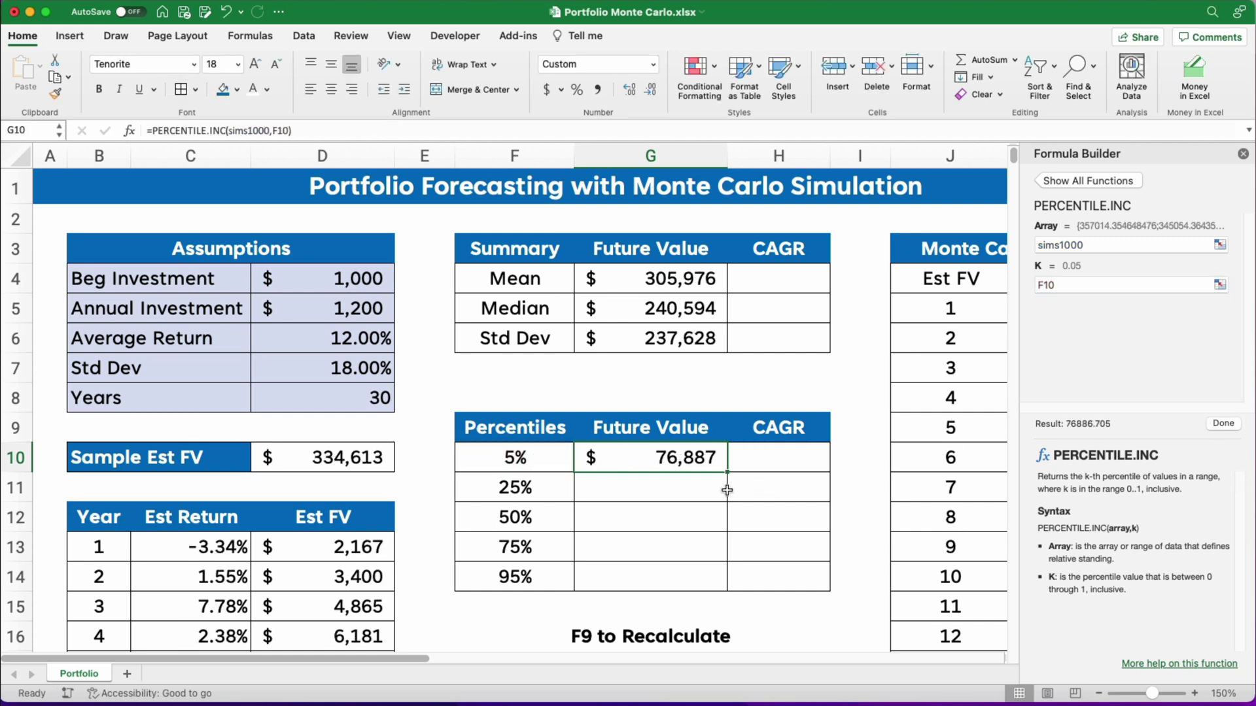
pyautogui.moveTo(725, 472); pyautogui.dragTo(723, 582)
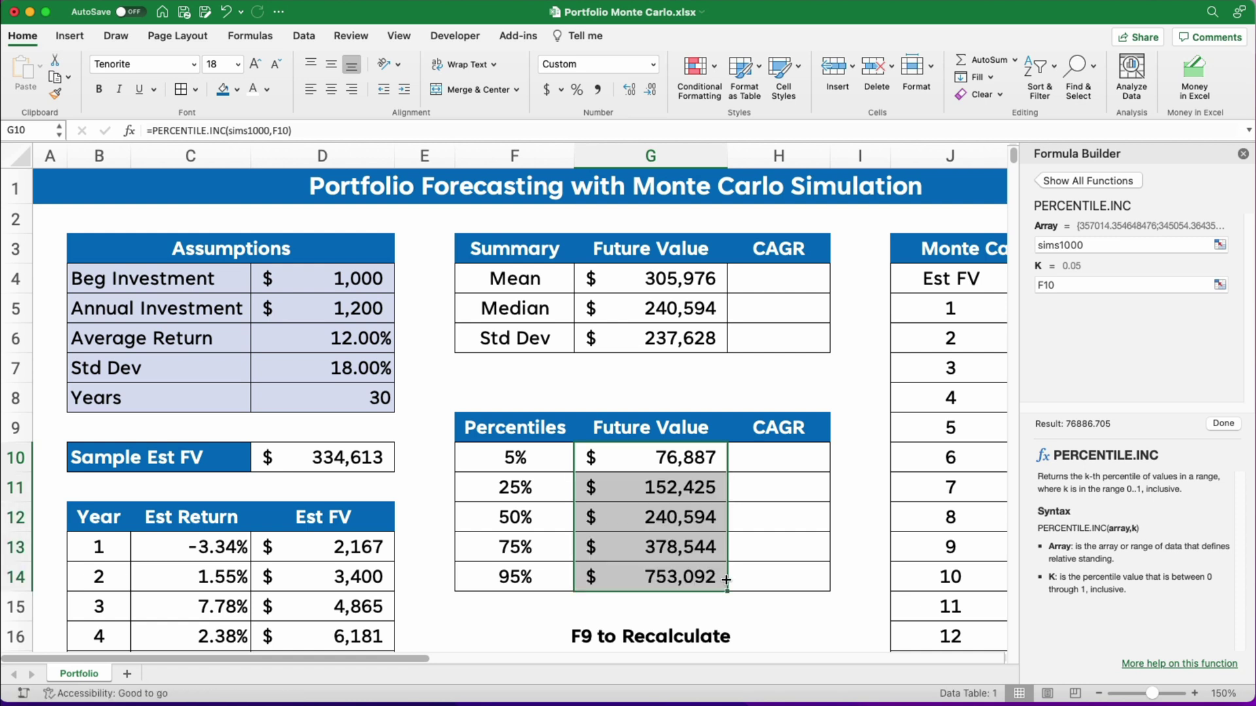
pyautogui.click(1242, 154)
pyautogui.moveTo(487, 465); pyautogui.dragTo(588, 461)
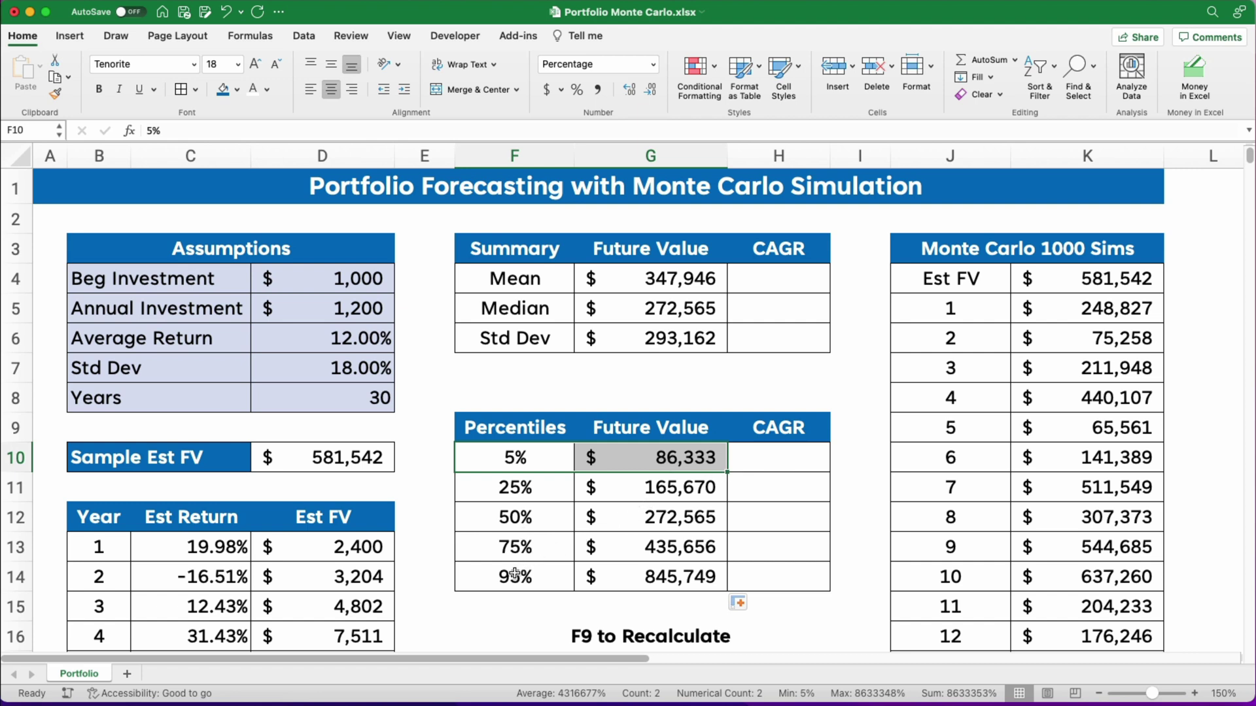
pyautogui.moveTo(509, 576); pyautogui.dragTo(626, 580)
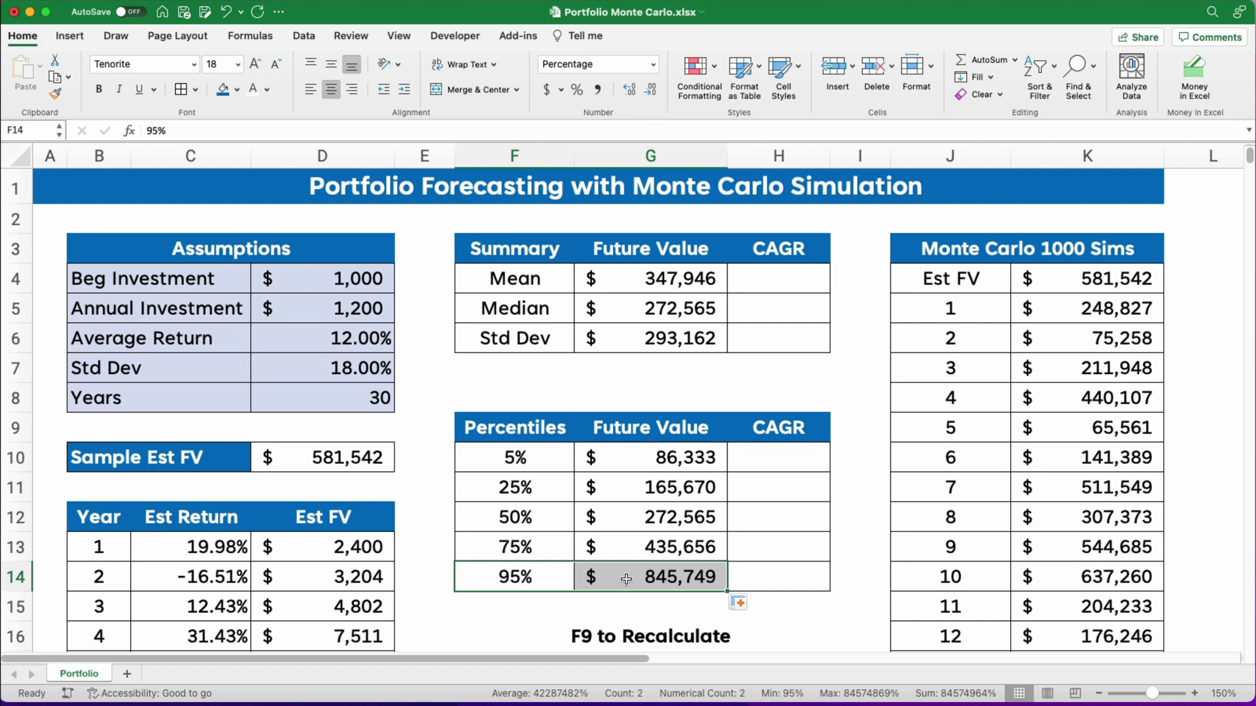
pyautogui.moveTo(487, 520); pyautogui.dragTo(643, 518)
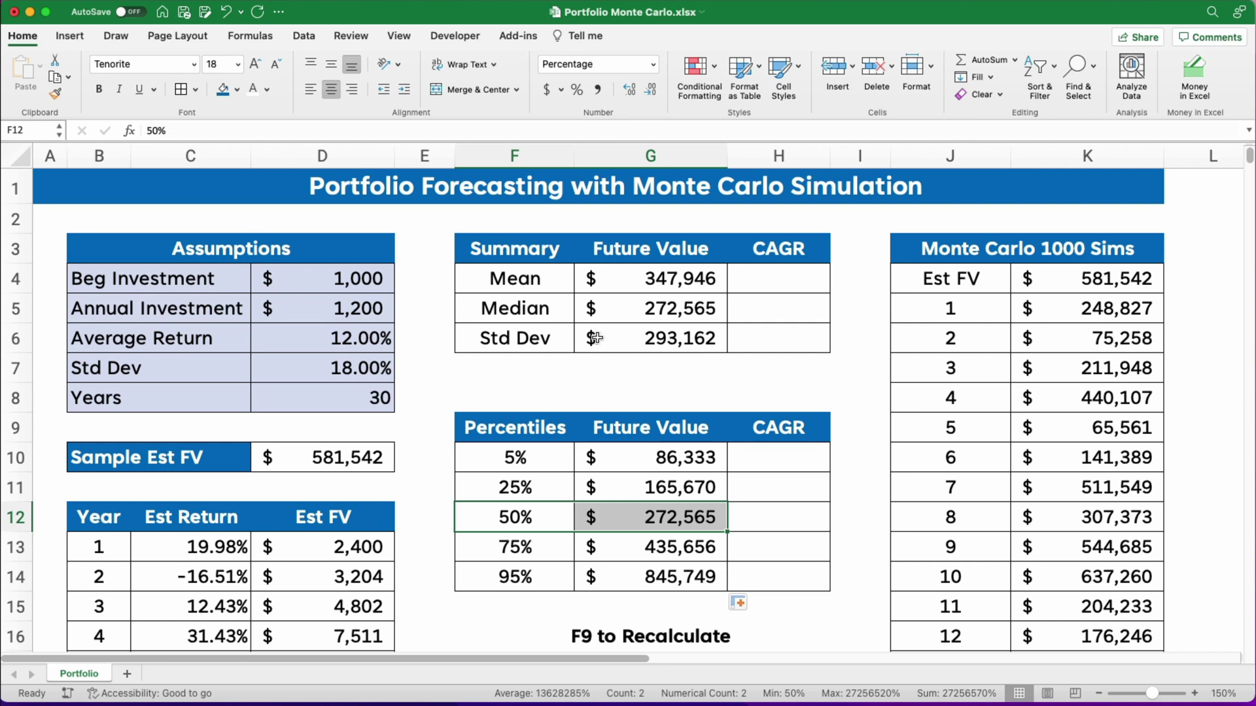
pyautogui.click(565, 315)
pyautogui.moveTo(565, 315); pyautogui.dragTo(639, 317)
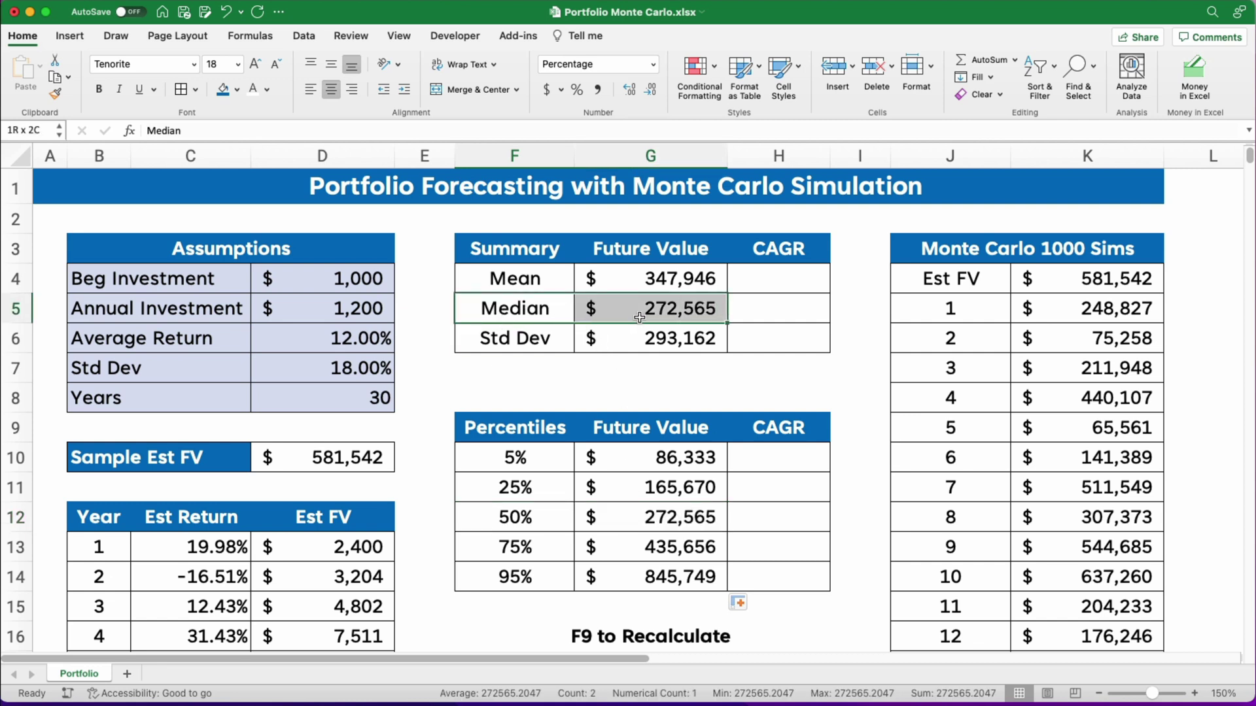
pyautogui.moveTo(487, 524); pyautogui.dragTo(626, 517)
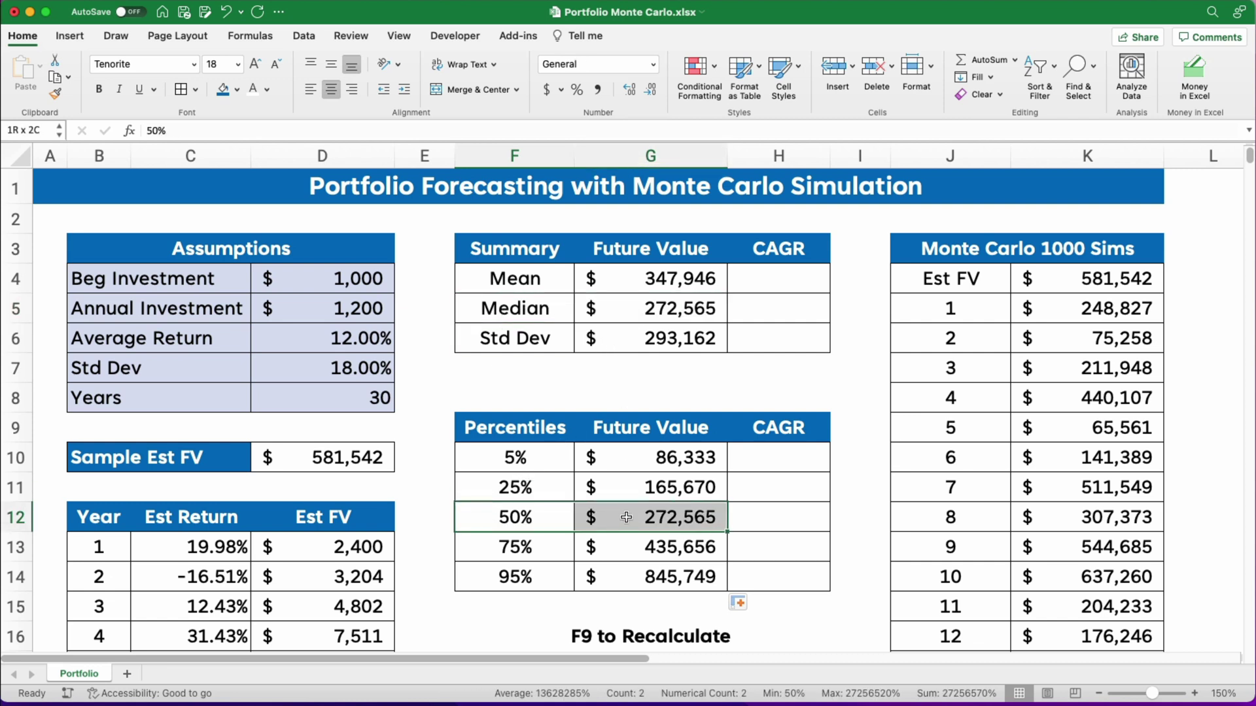
pyautogui.click(666, 282)
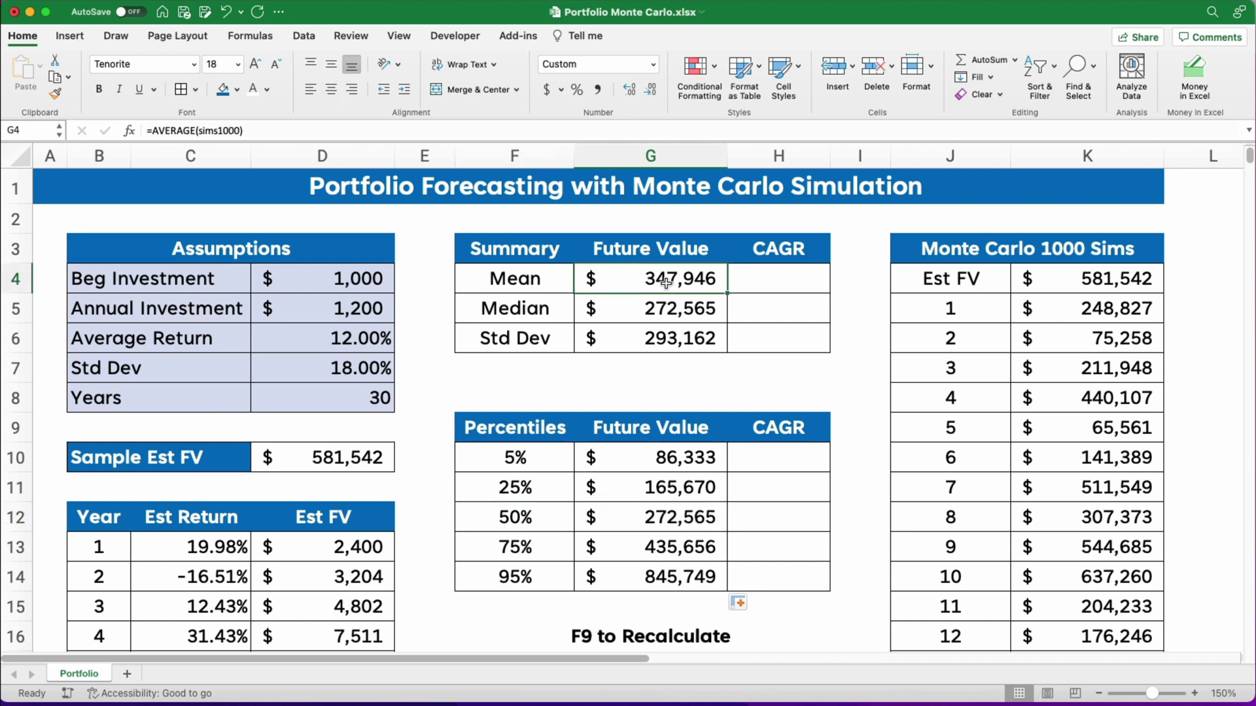
pyautogui.click(662, 313)
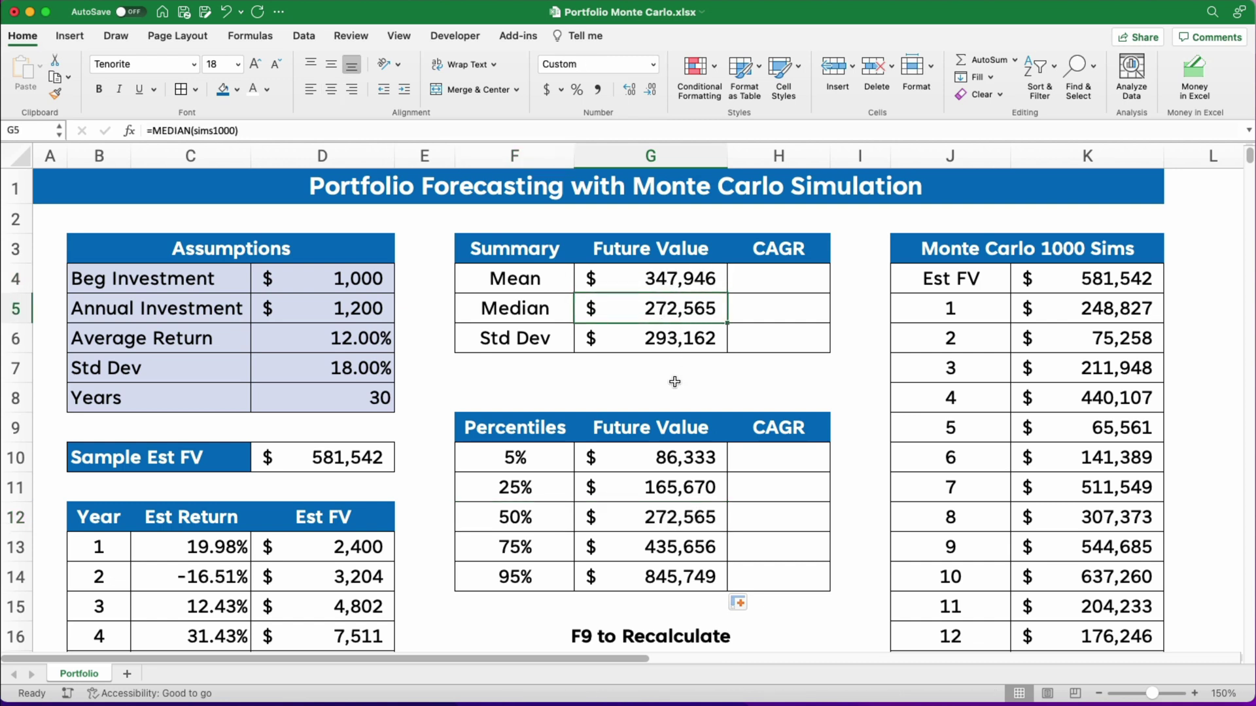
# Recalculate the simulation three times with F9 for fresh random results.
pyautogui.press('F9')
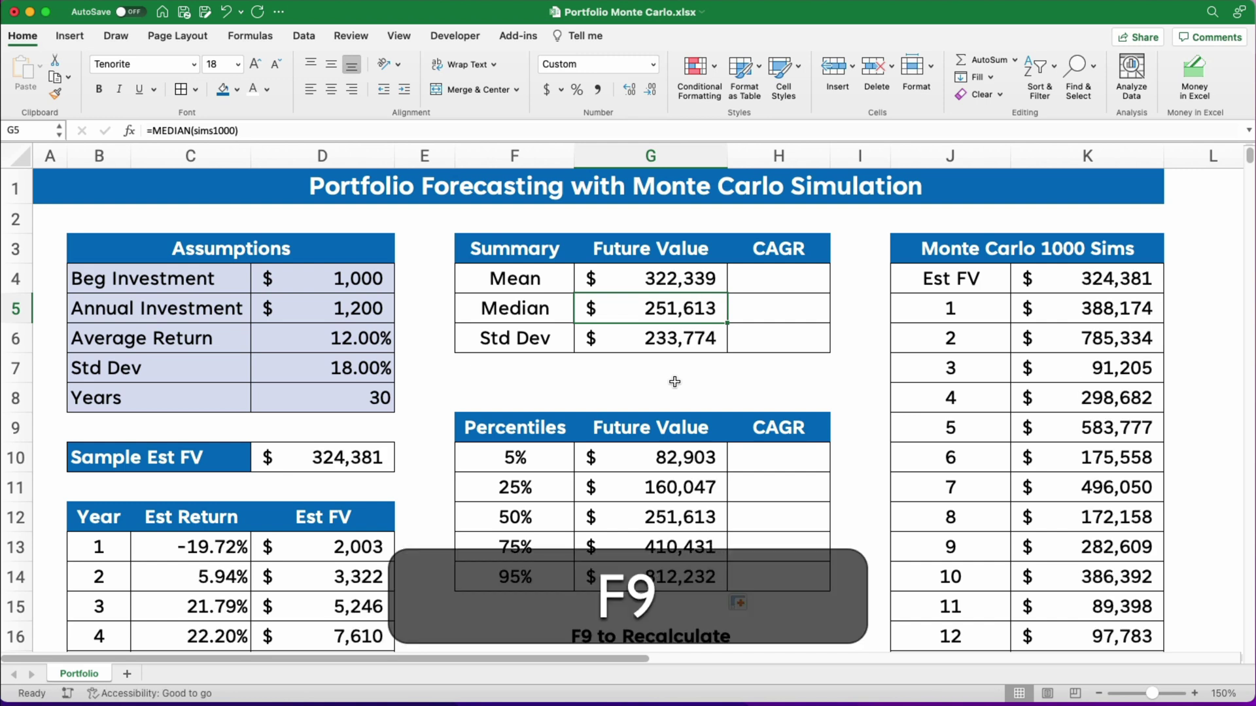
pyautogui.press('F9')
pyautogui.press('F9')
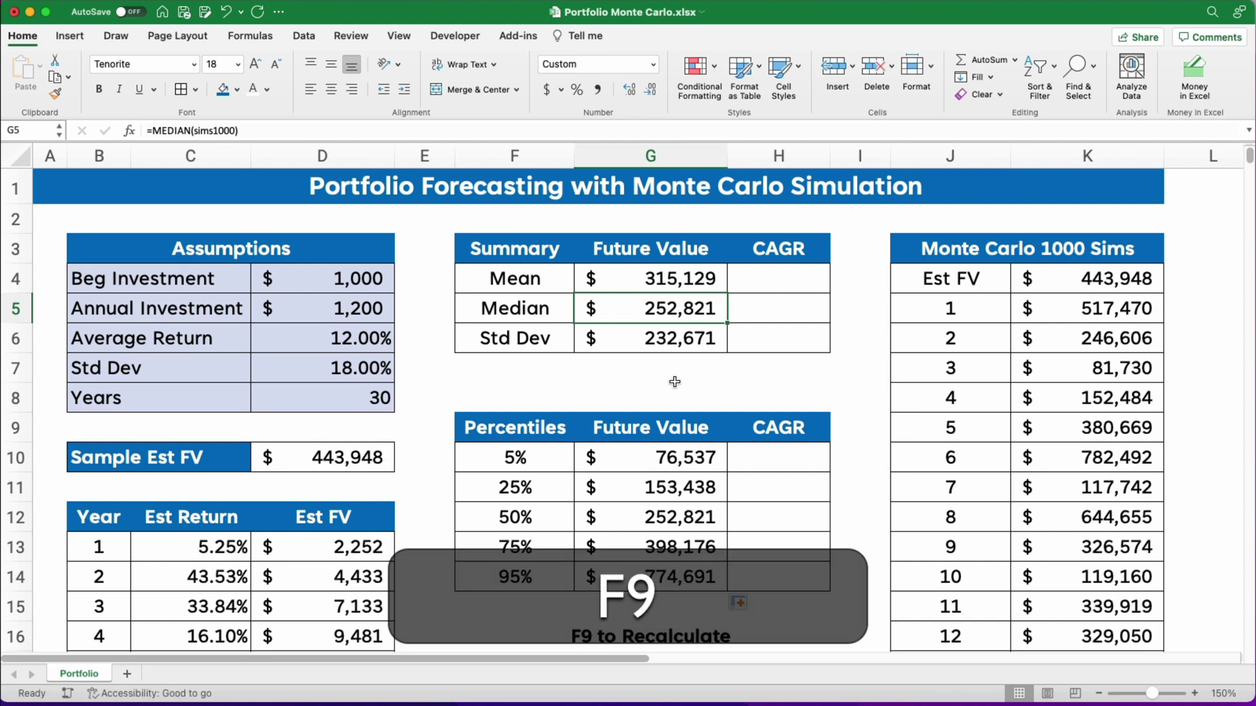
pyautogui.press('F9')
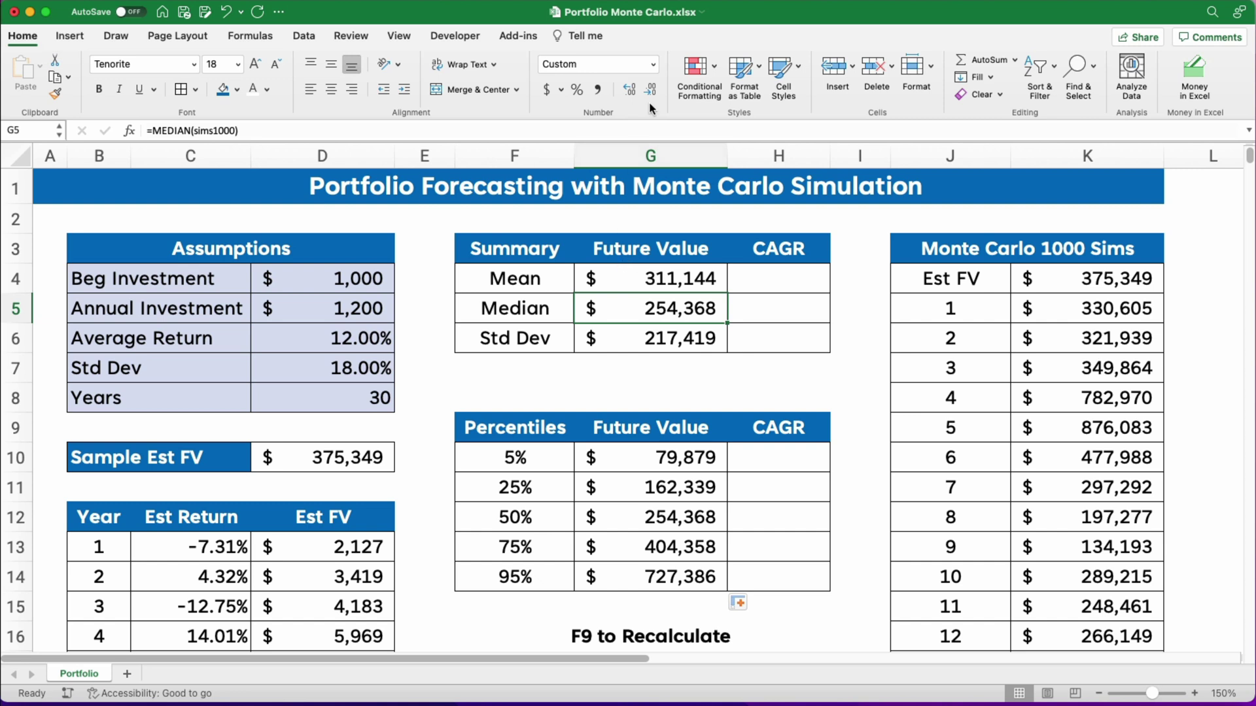
pyautogui.click(773, 281)
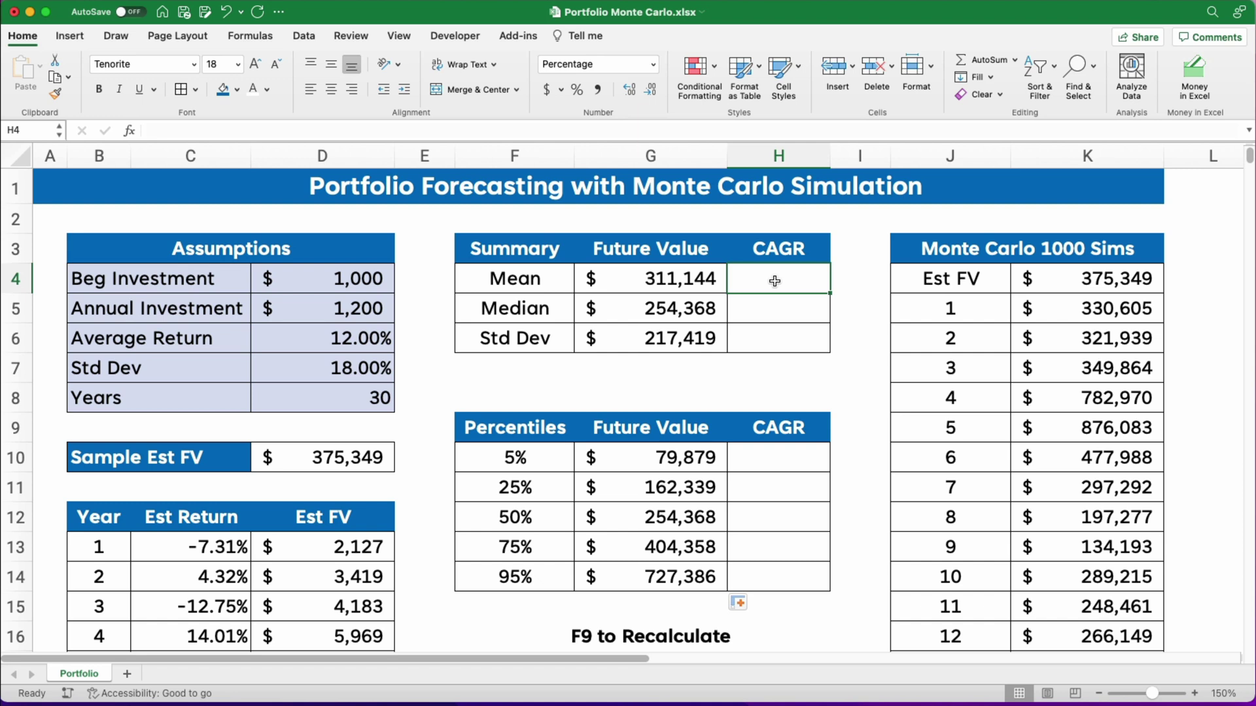
# Start a RATE formula in H4 with absolute periods $D$8, payment $D$5 and present value $D$4.
pyautogui.click(130, 131)
pyautogui.doubleClick(1064, 254)
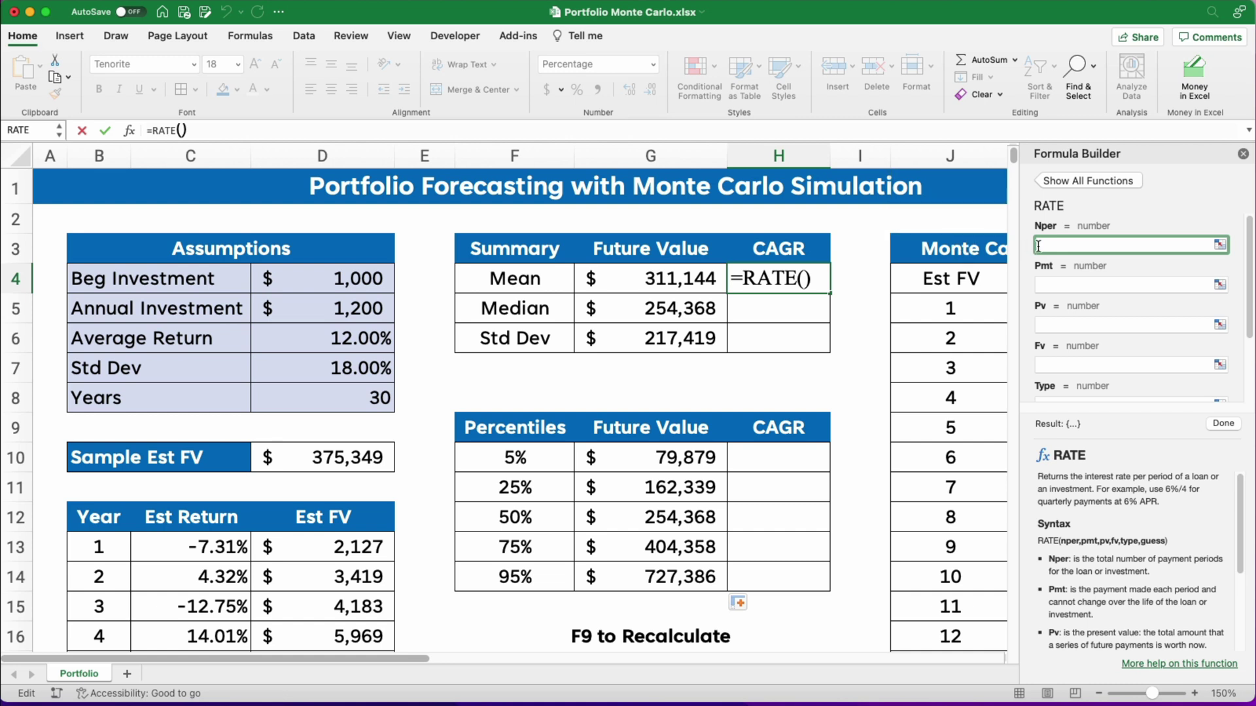
pyautogui.click(381, 397)
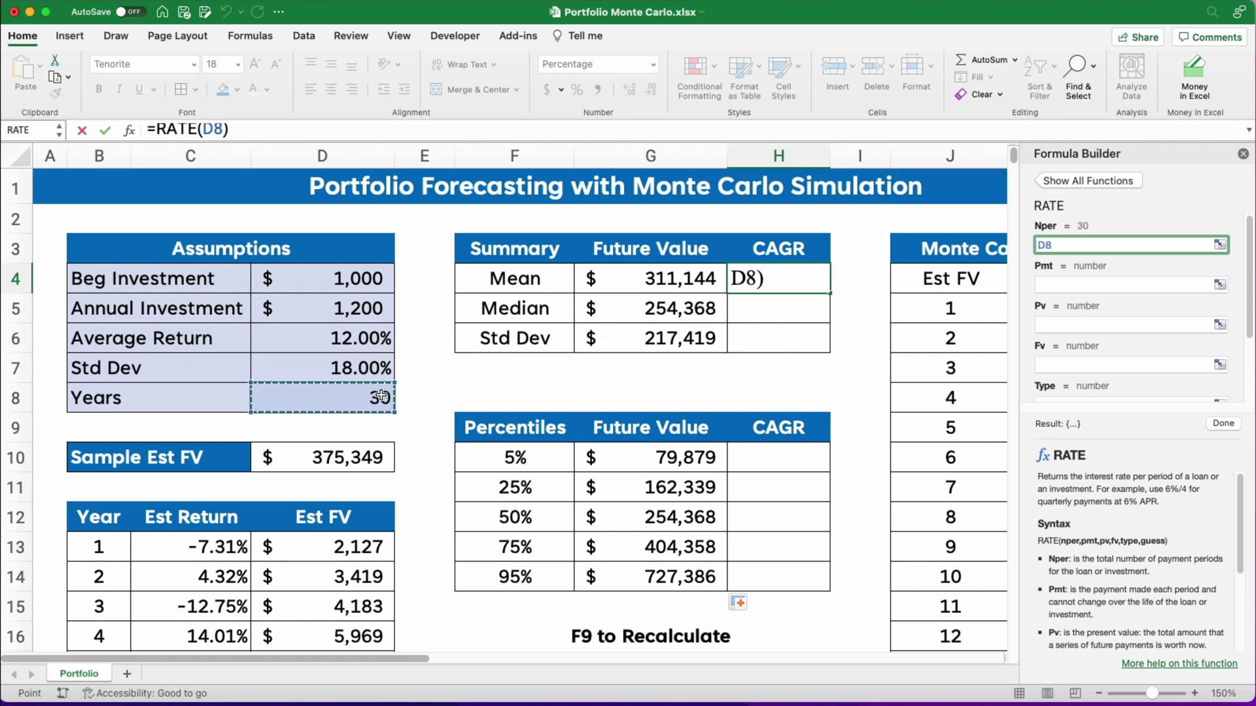
pyautogui.press('F4')
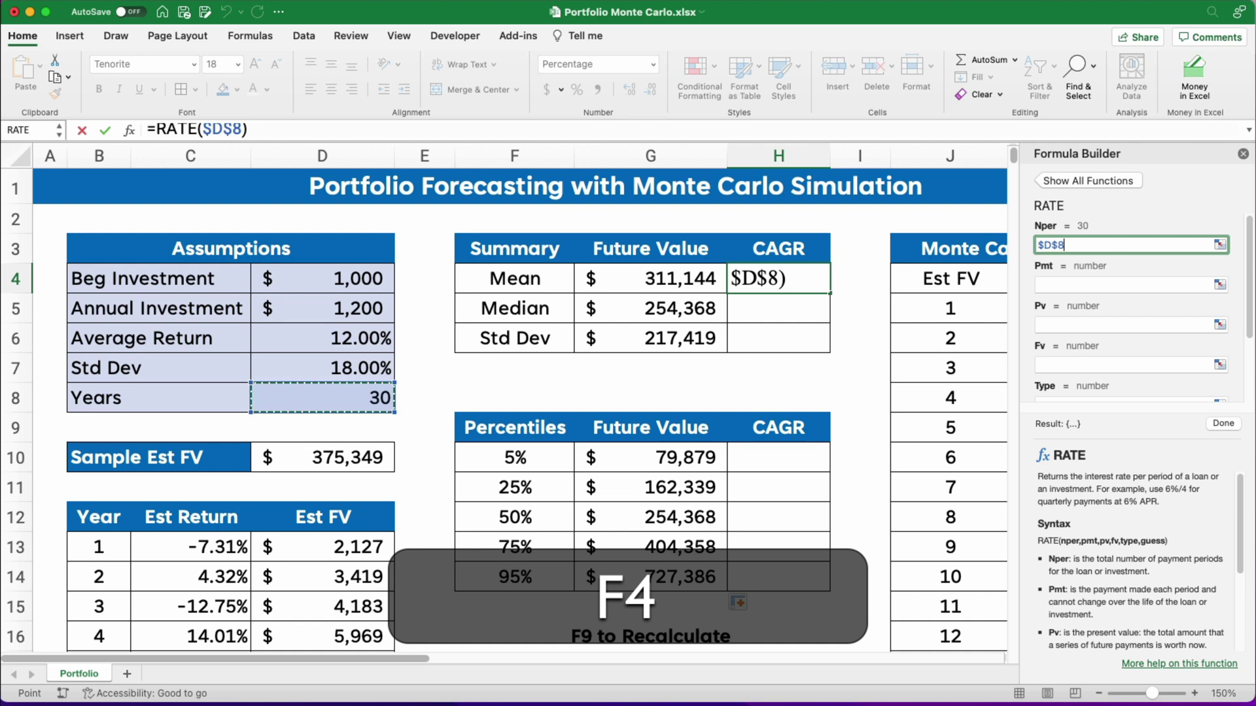
pyautogui.click(1055, 285)
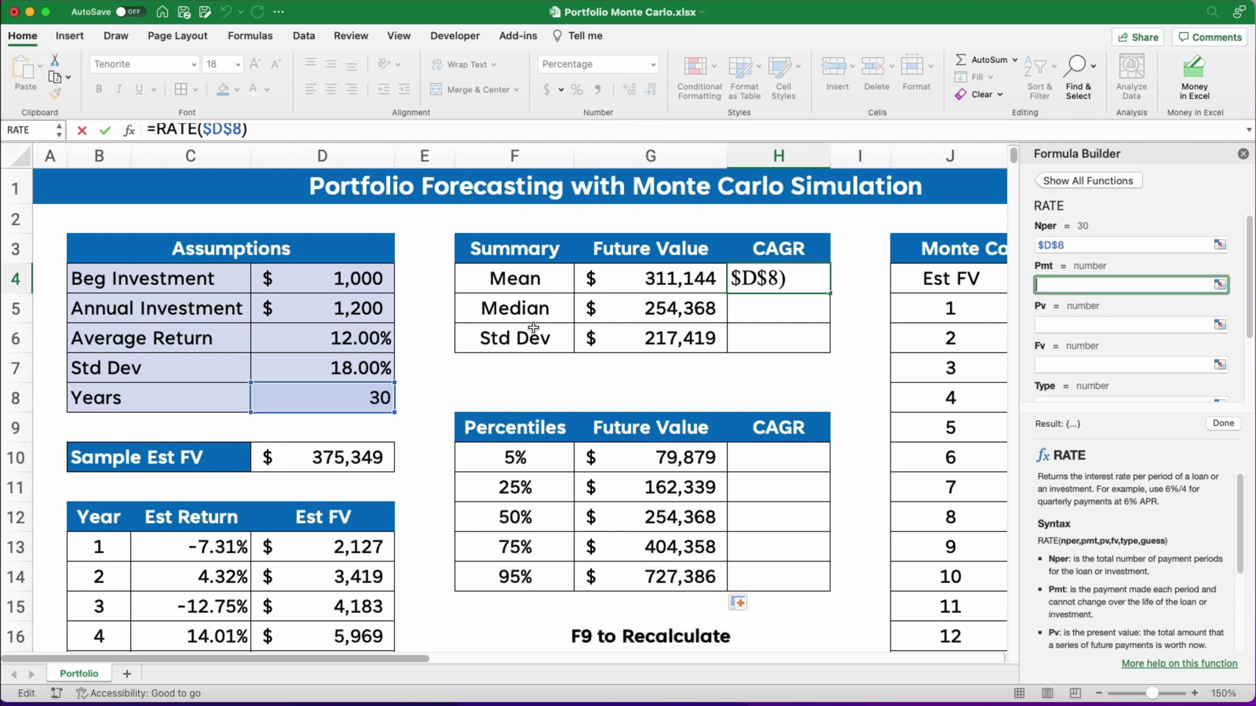
pyautogui.click(335, 310)
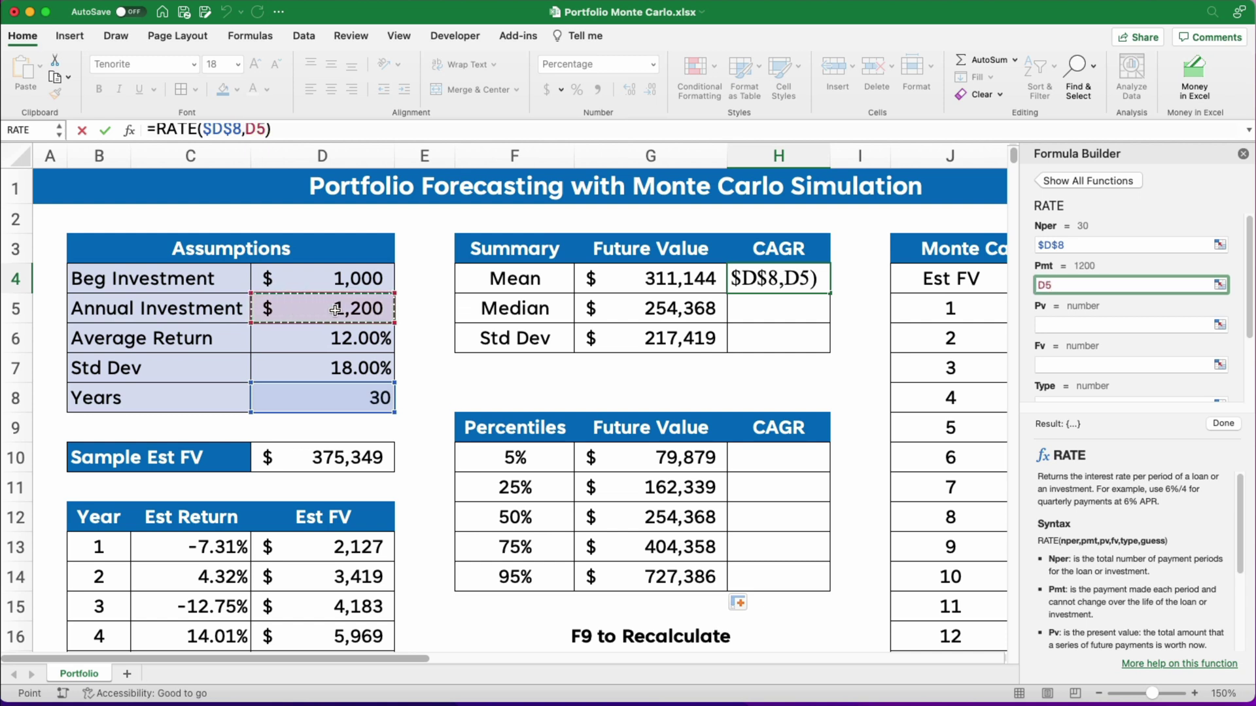
pyautogui.press('F4')
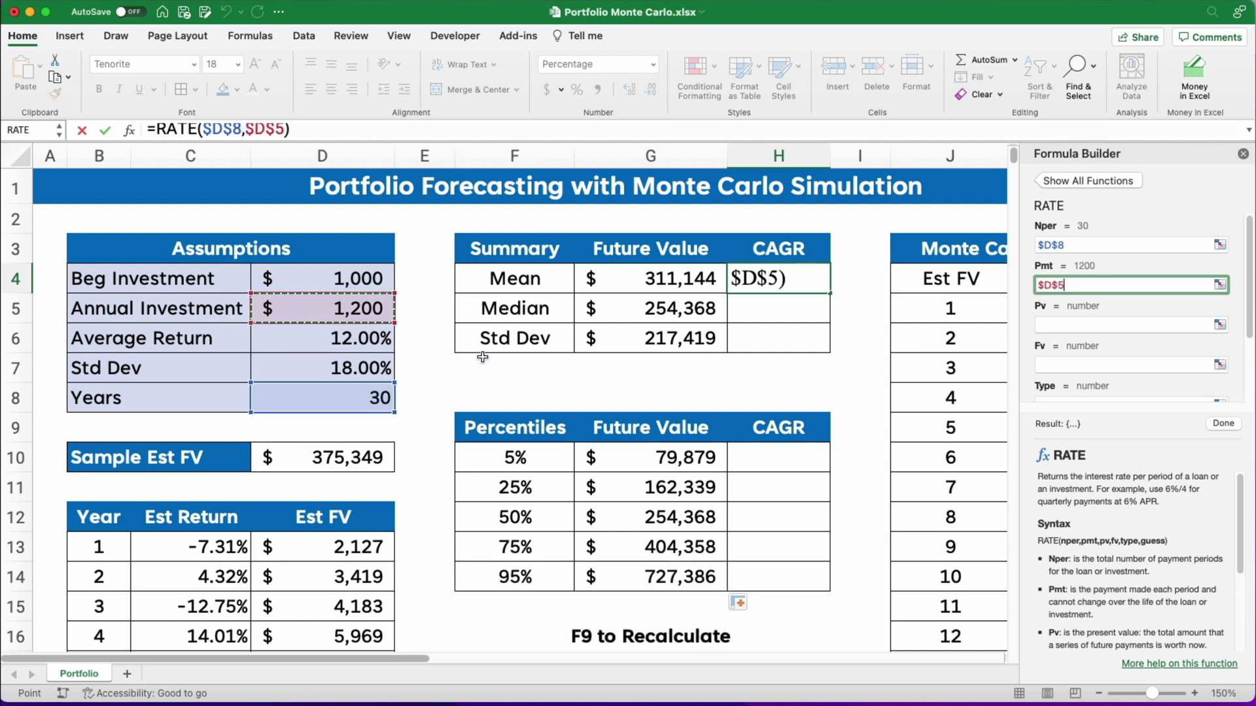
pyautogui.click(1038, 325)
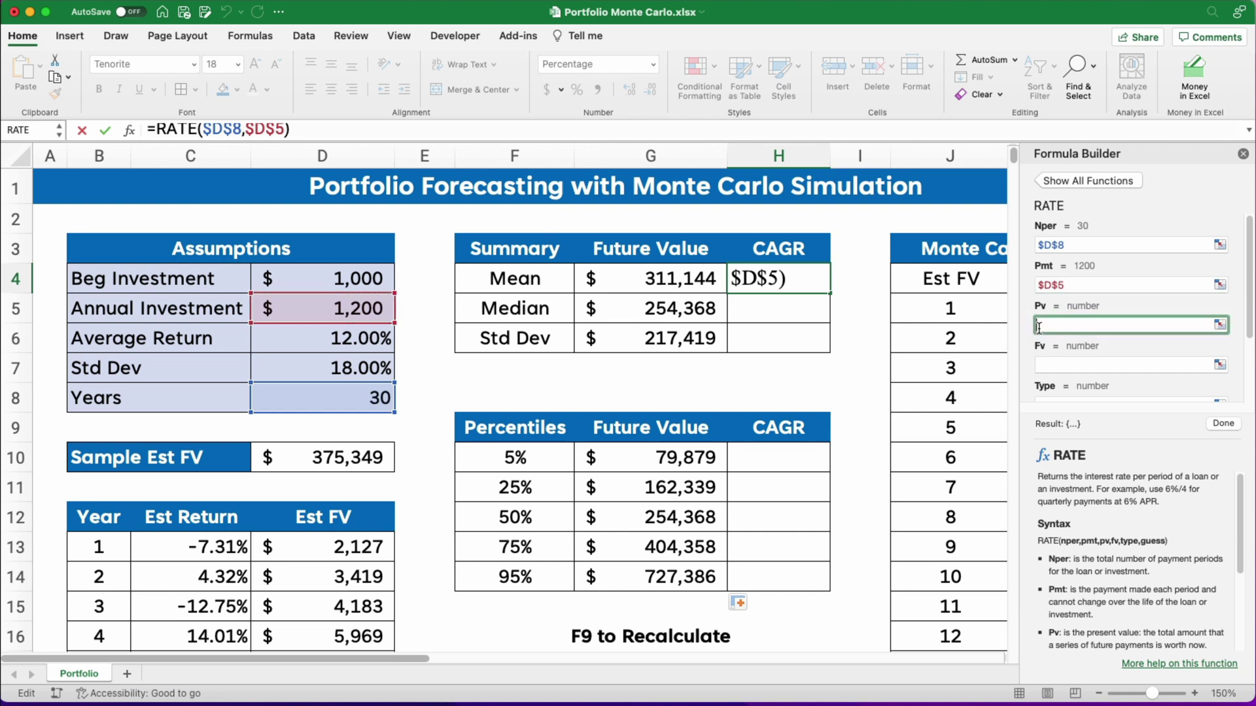
pyautogui.click(291, 281)
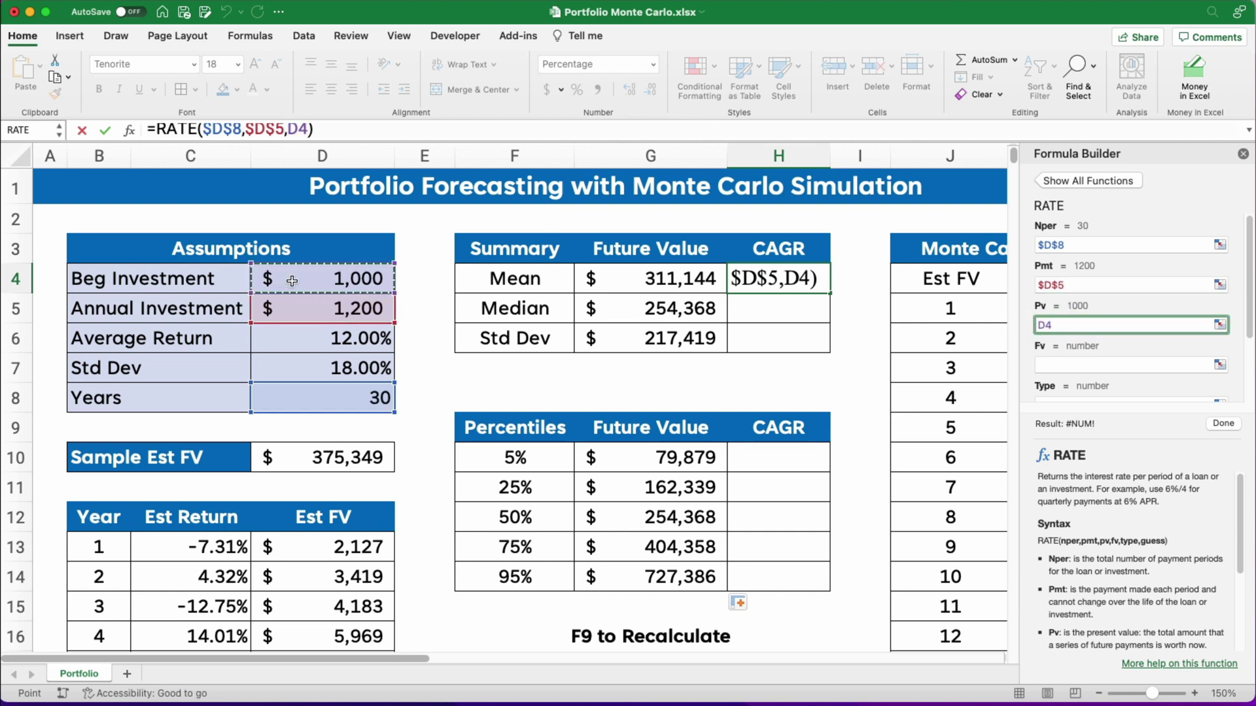
pyautogui.press('F4')
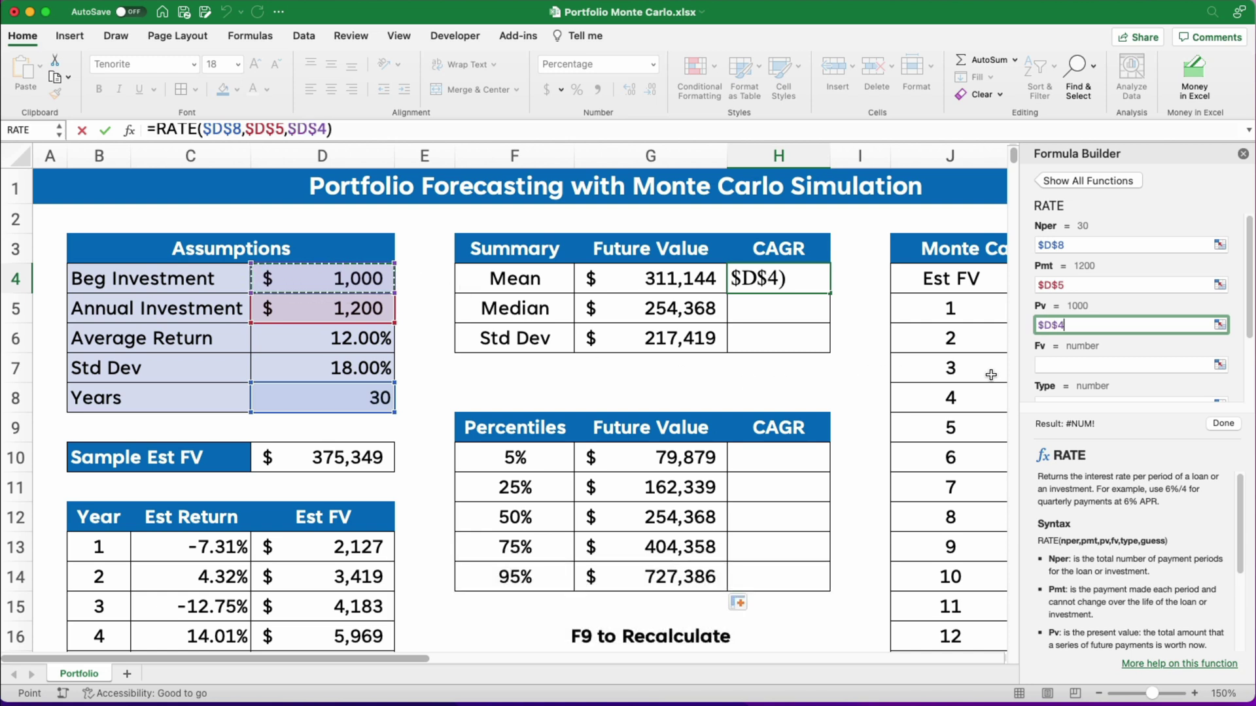
# Finish the RATE formula with future value -G4, type 0 and guess 0.1.
pyautogui.click(1039, 368)
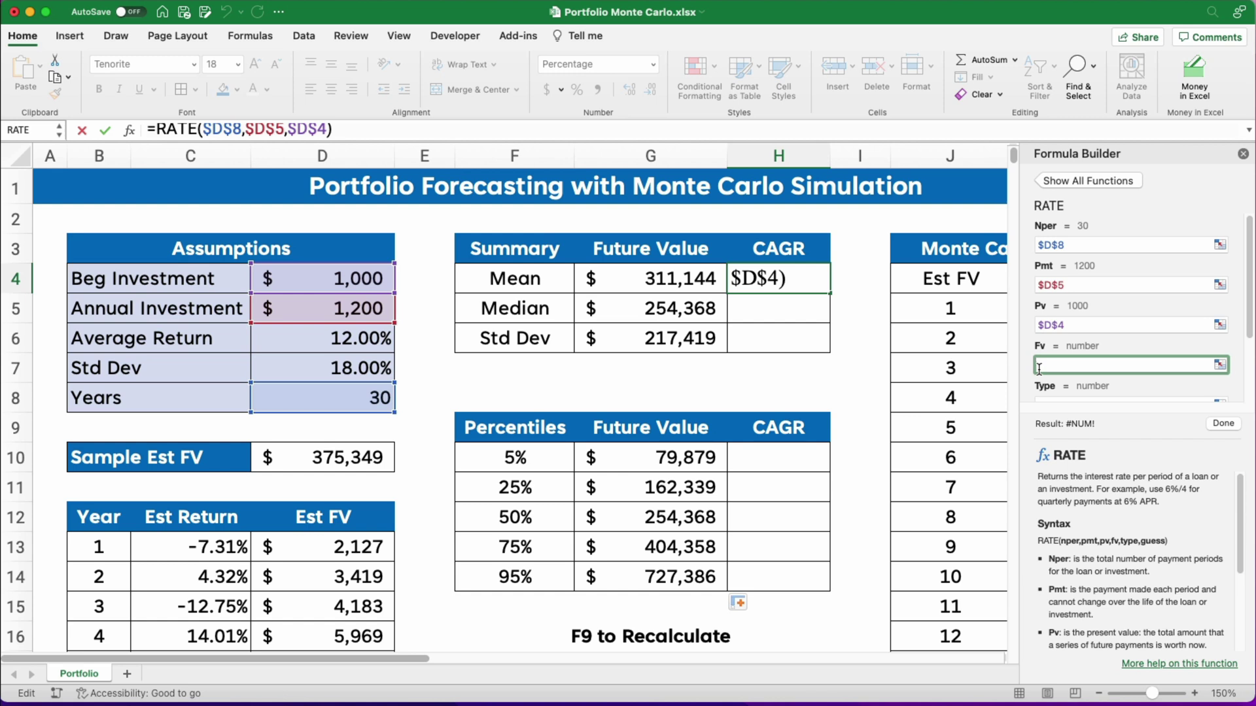
pyautogui.write('-')
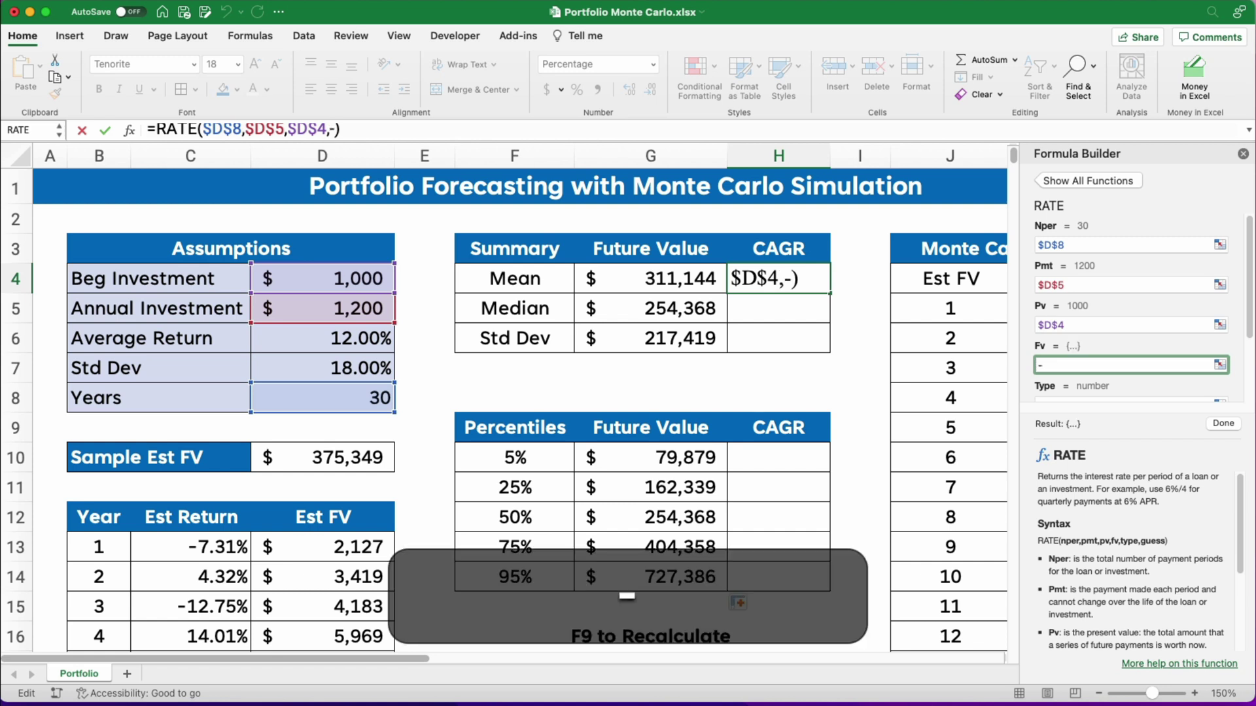
pyautogui.click(658, 283)
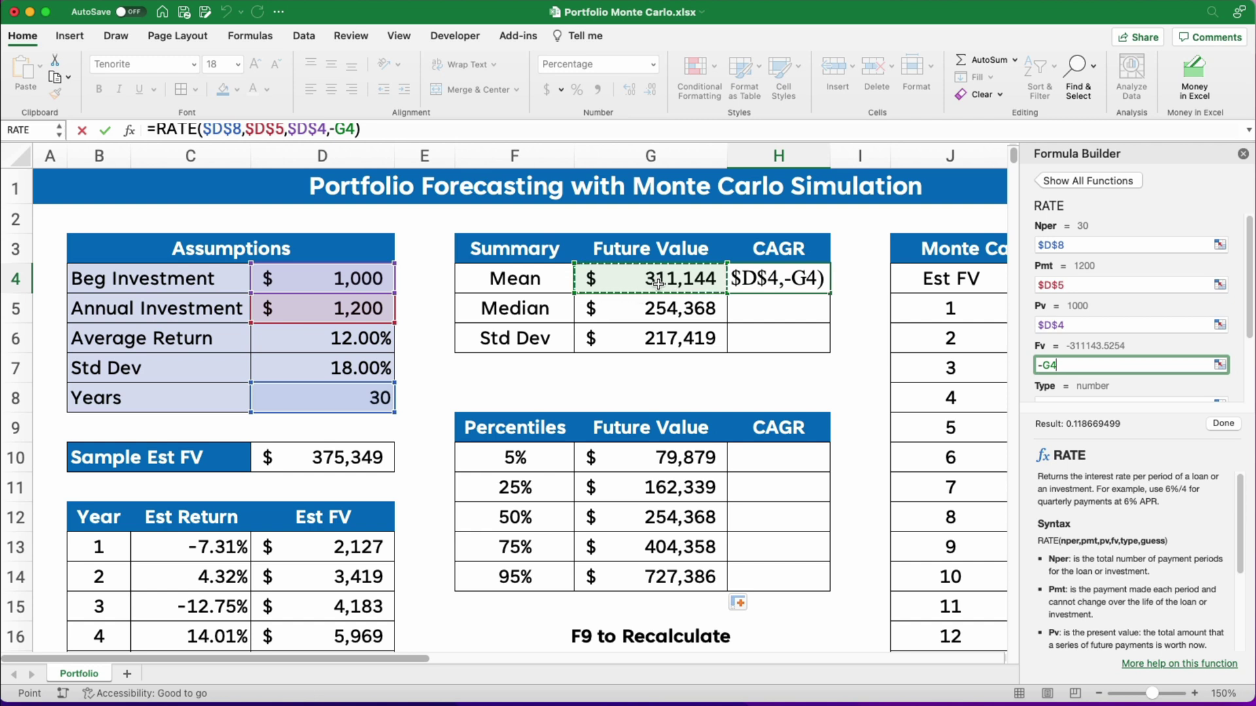
pyautogui.scroll(-3, 1070, 341)
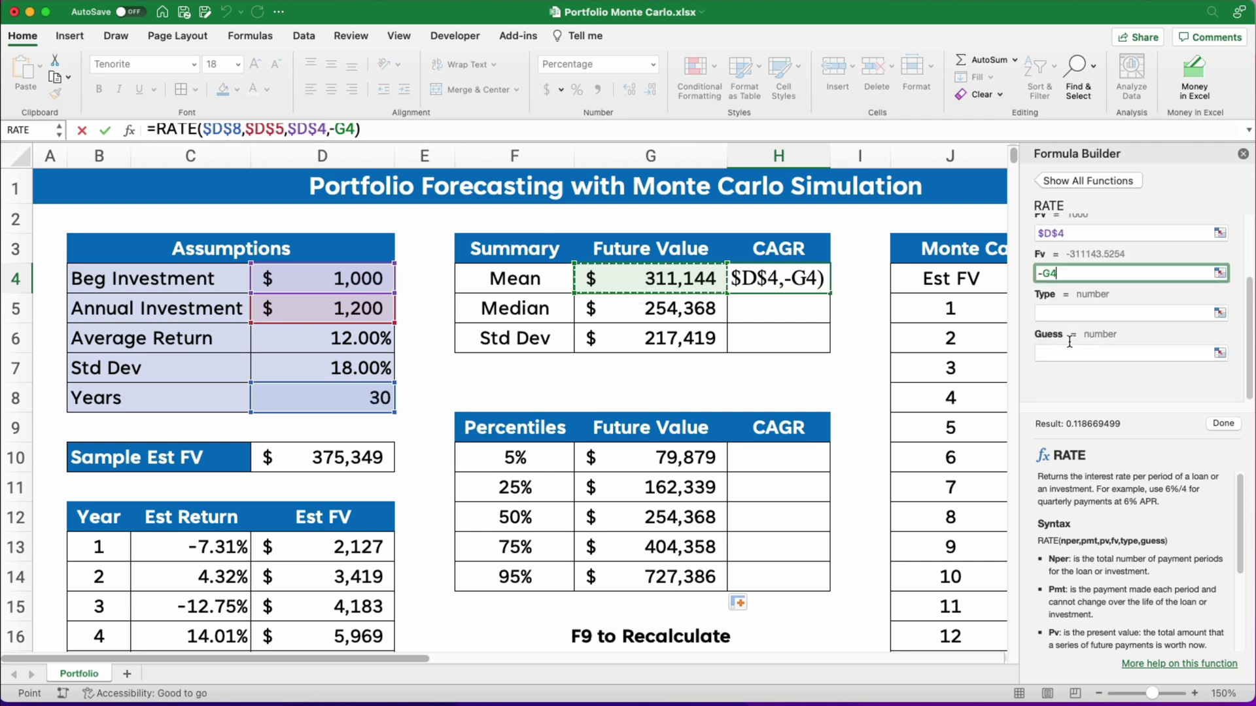
pyautogui.click(1051, 314)
pyautogui.write('0')
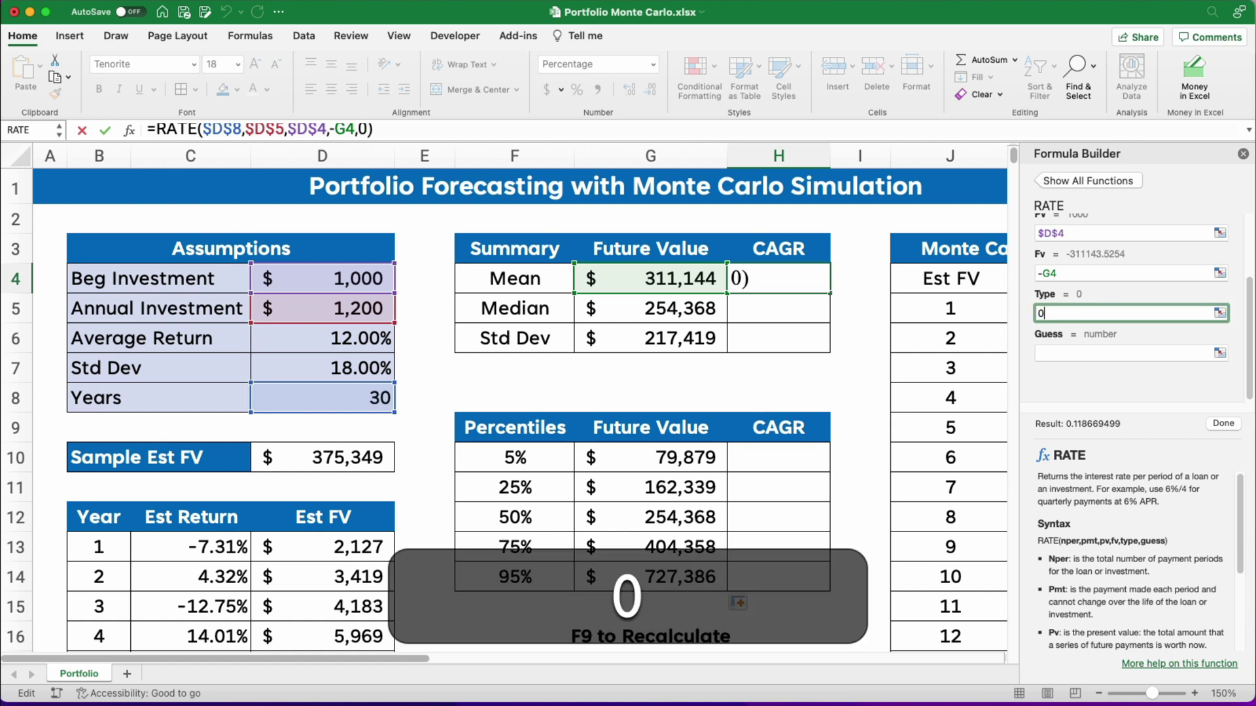
pyautogui.click(1055, 354)
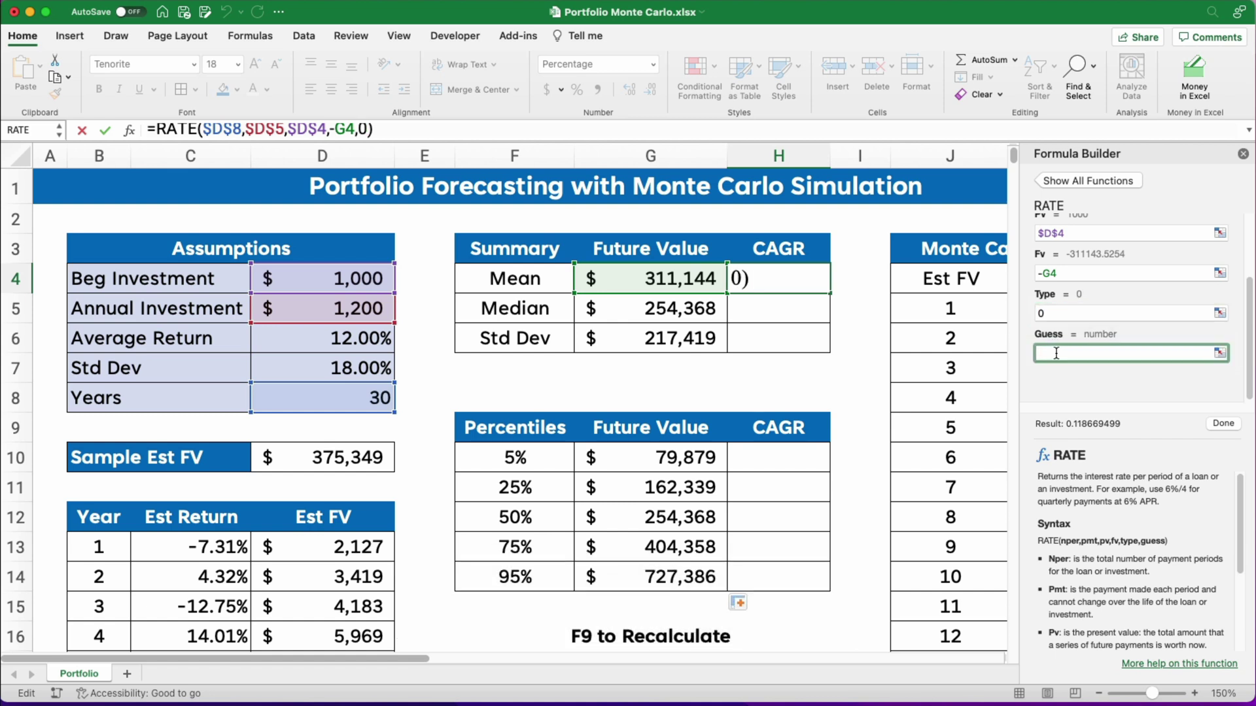
pyautogui.write('.10')
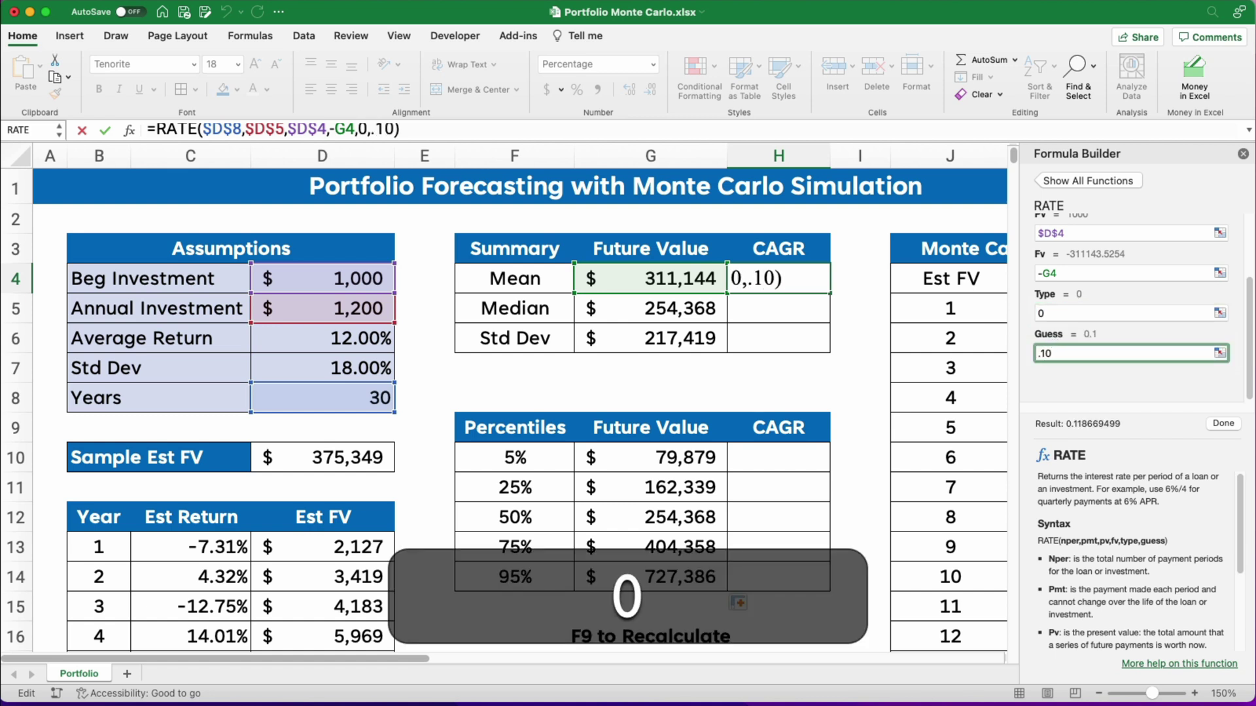
pyautogui.click(1214, 425)
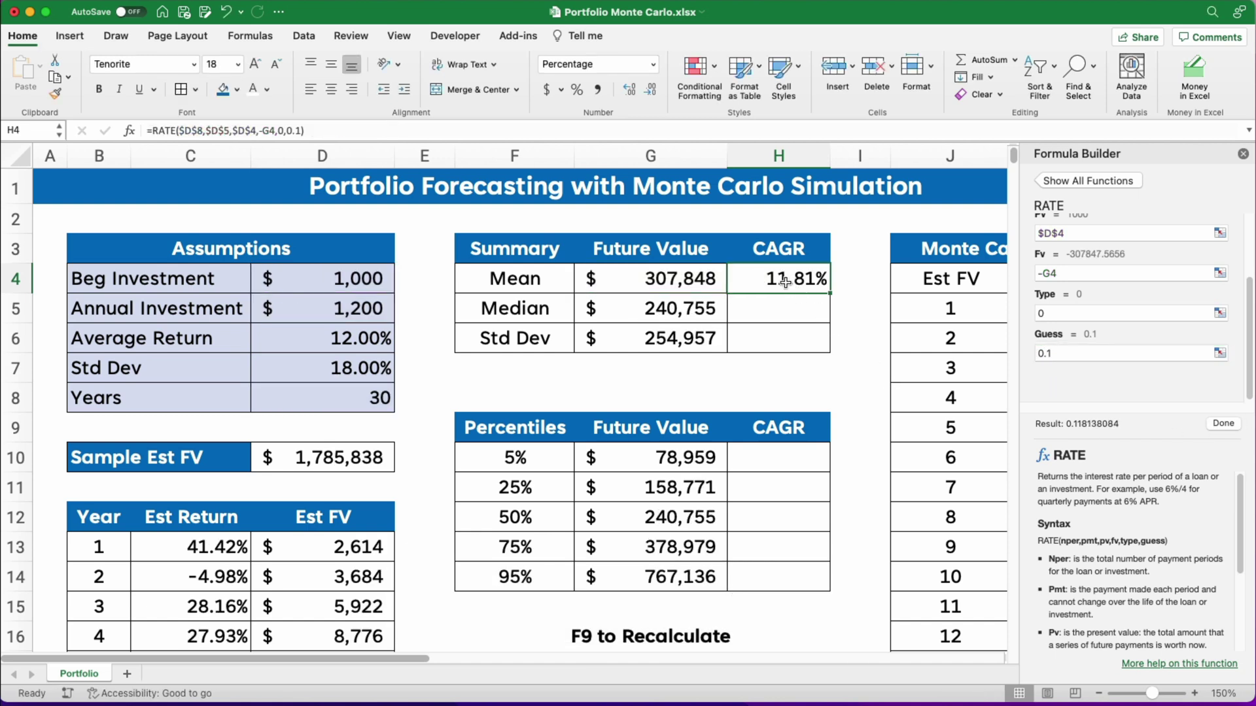
# Fill the Mean CAGR formula down to H5 for the Median and verify the G4:H5 formulas.
pyautogui.moveTo(829, 294); pyautogui.dragTo(825, 320)
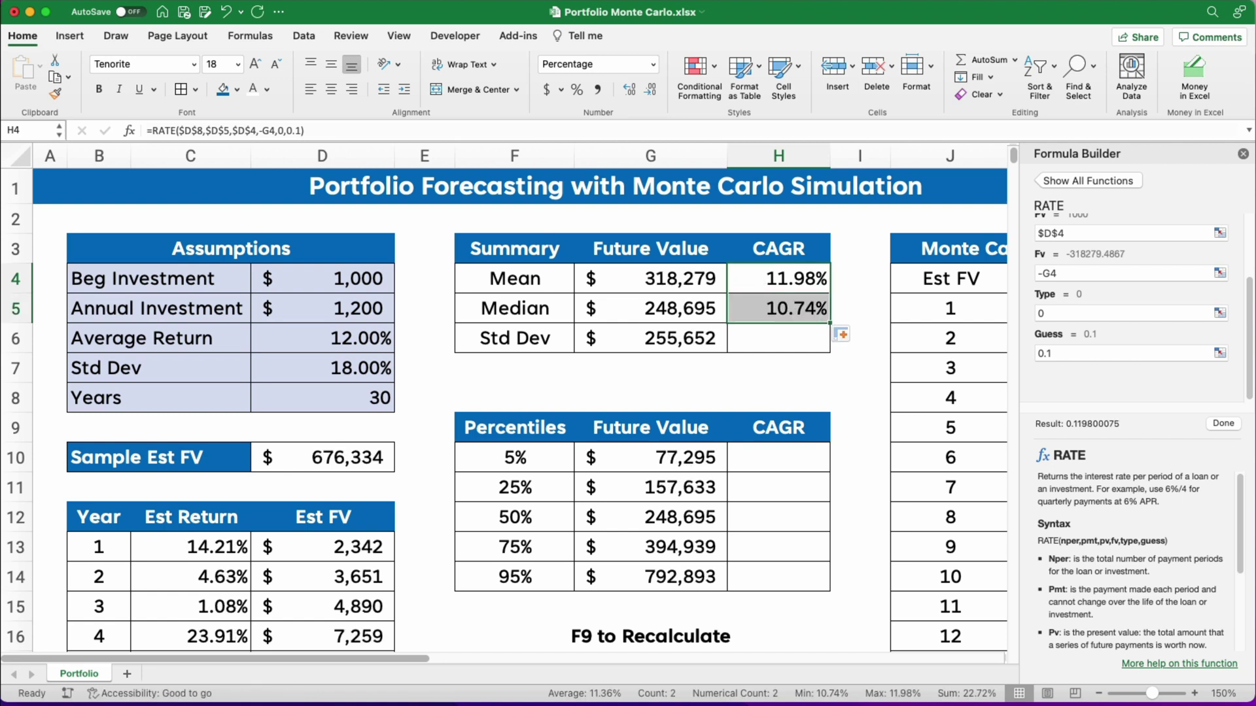
pyautogui.click(1243, 154)
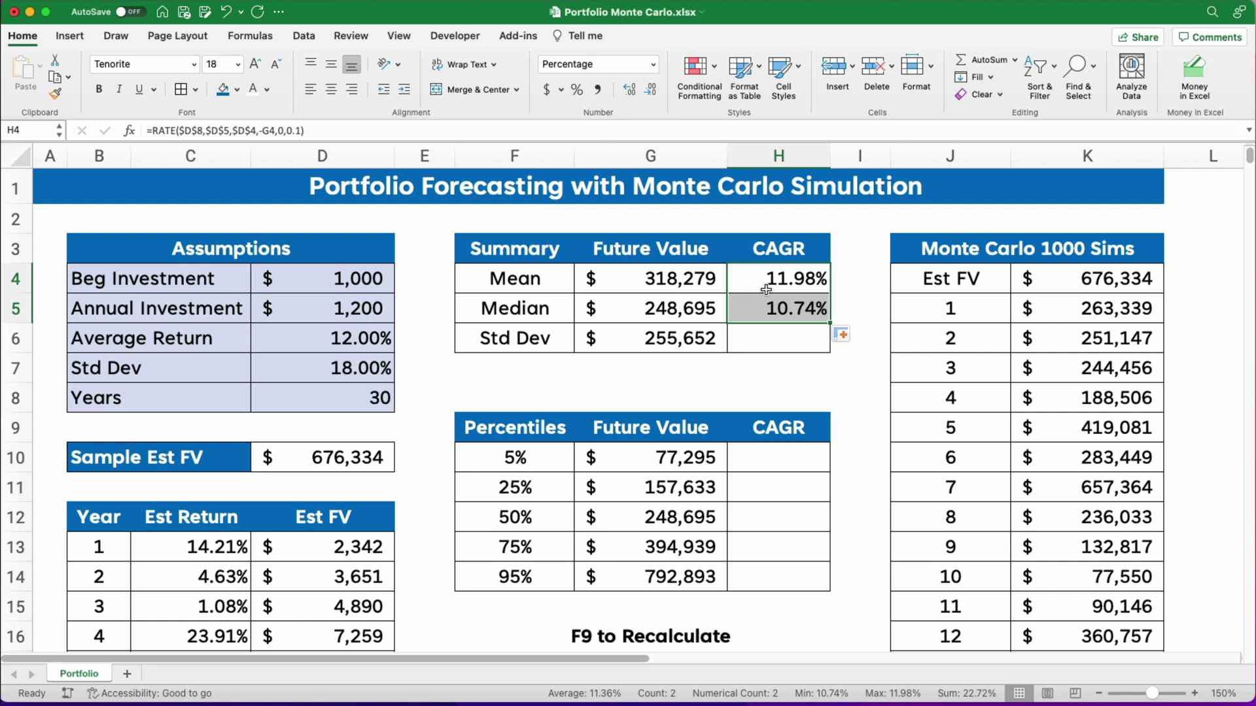
pyautogui.click(648, 282)
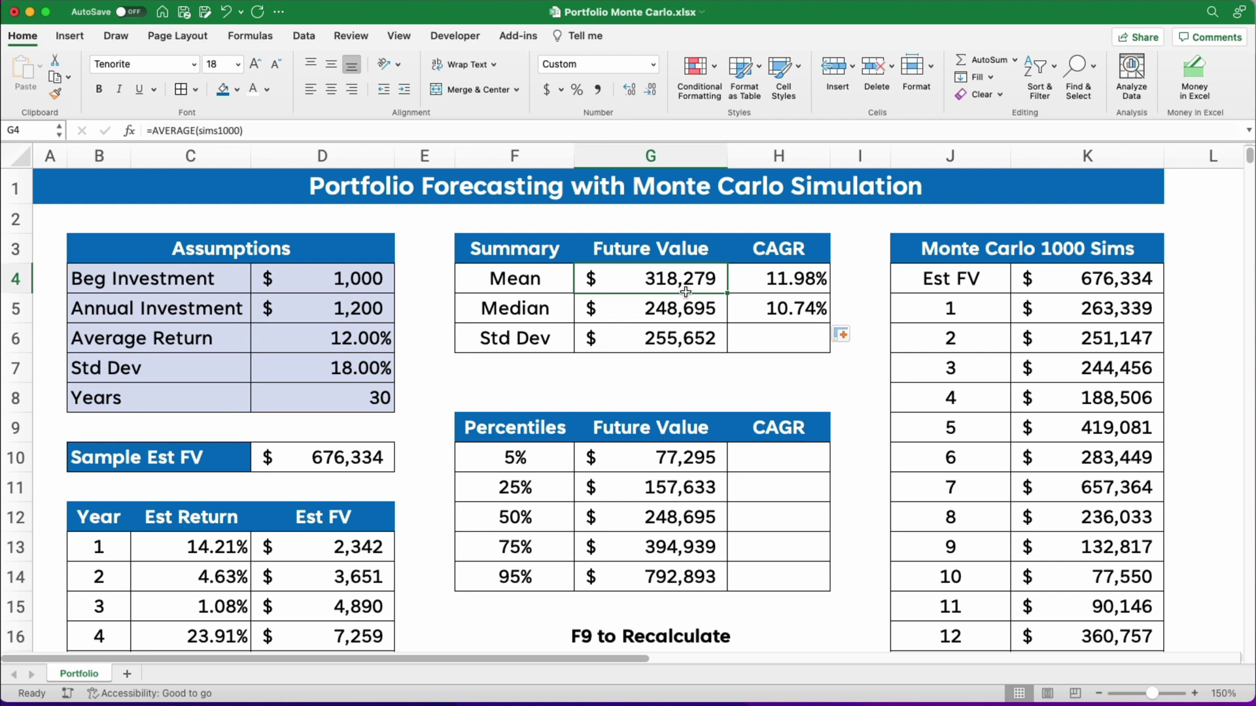
pyautogui.click(779, 290)
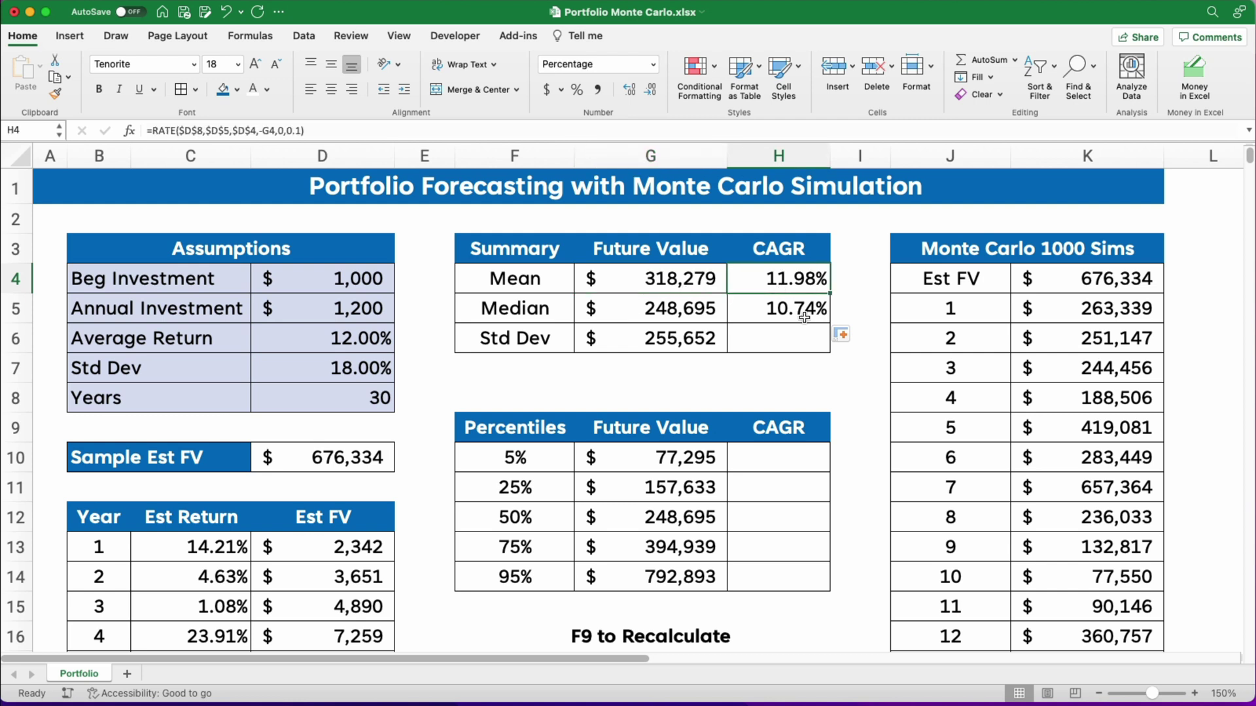
pyautogui.click(635, 316)
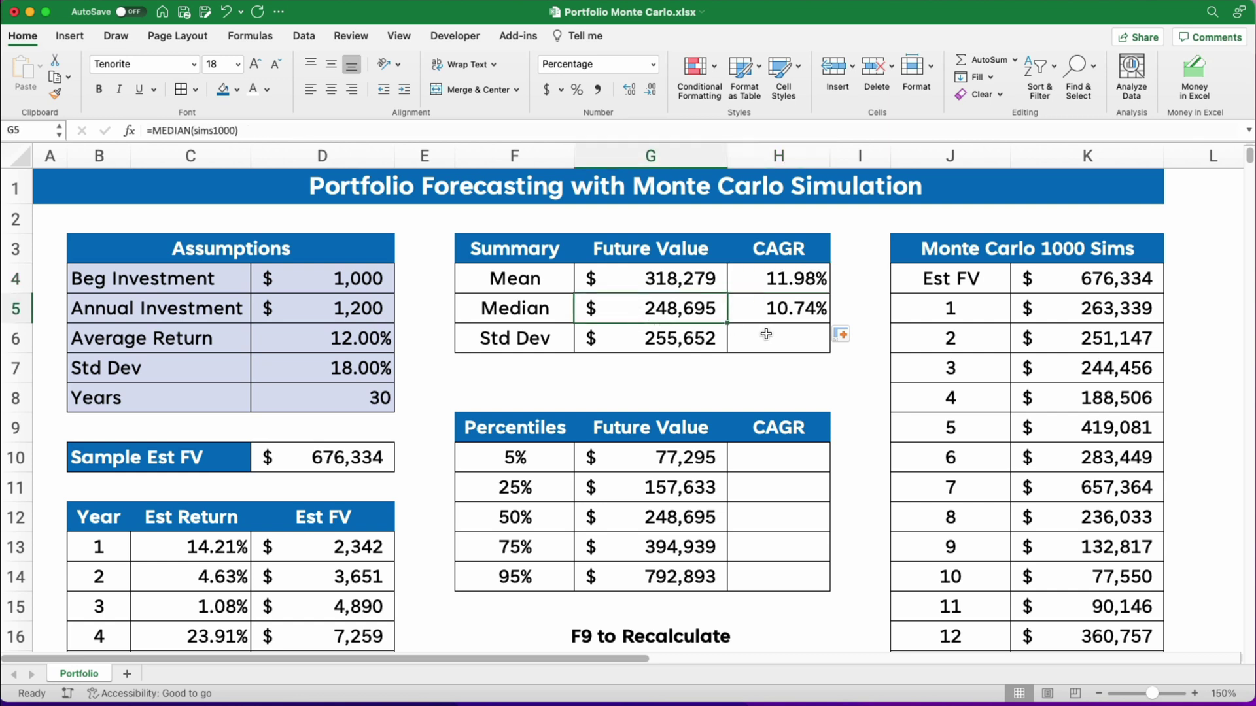
pyautogui.click(779, 311)
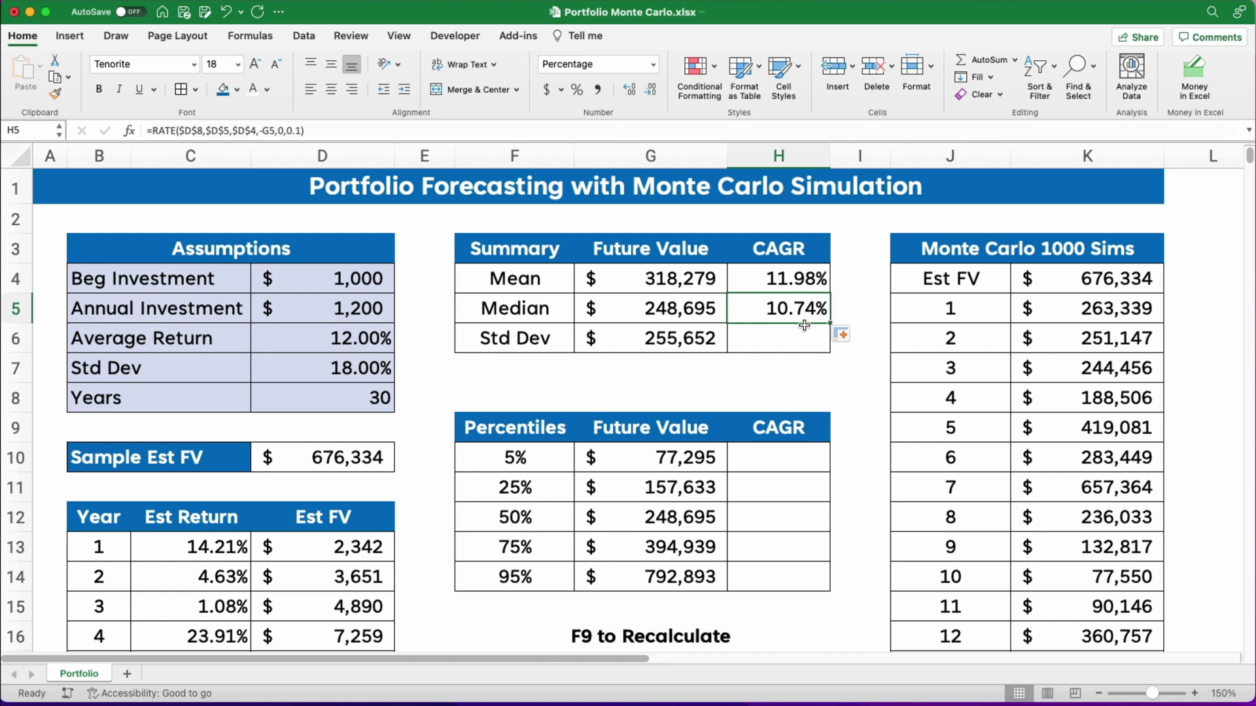
# Paste the Median CAGR formula into H10, fill it down to H14, and check the results.
pyautogui.press('super+c')
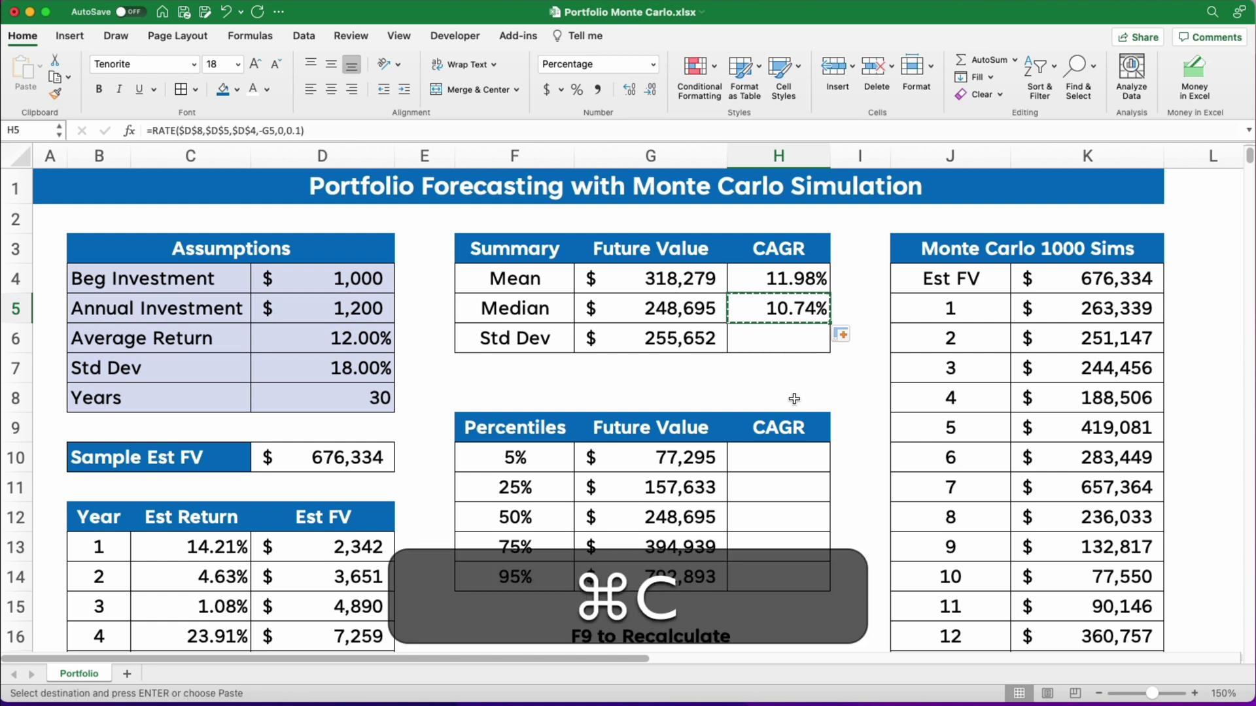
pyautogui.click(765, 460)
pyautogui.press('super+v')
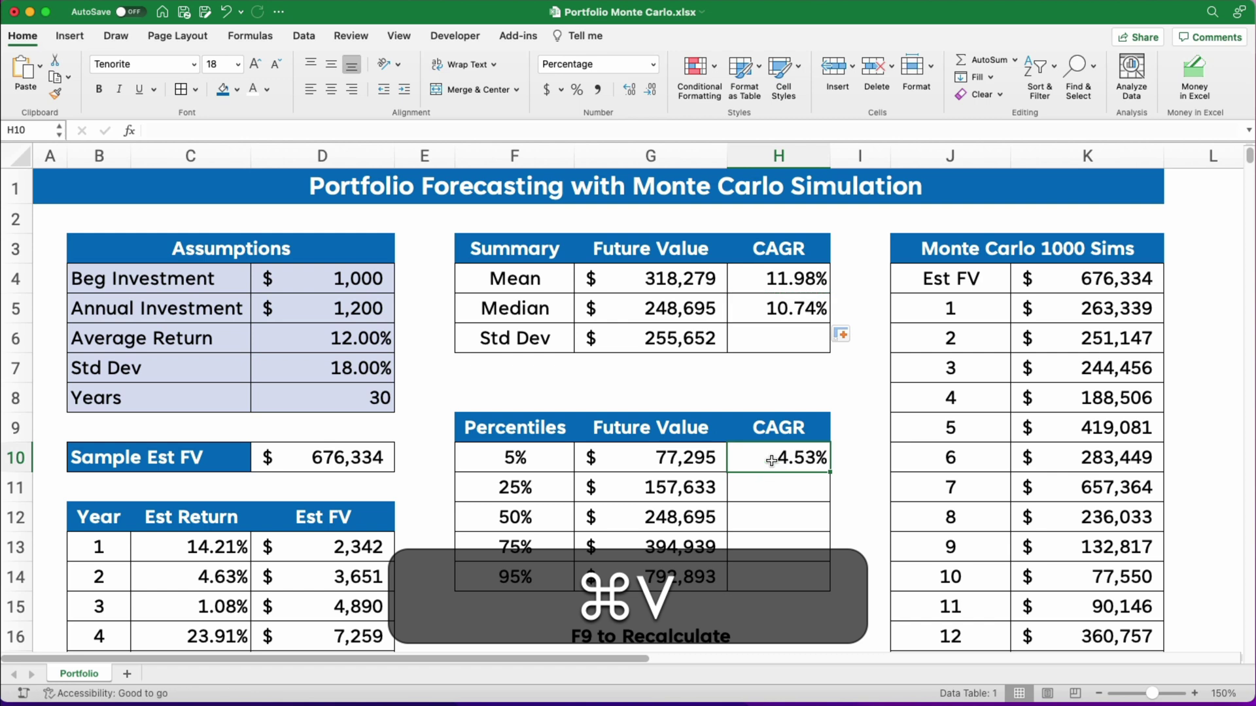
pyautogui.moveTo(828, 470); pyautogui.dragTo(820, 582)
pyautogui.click(618, 458)
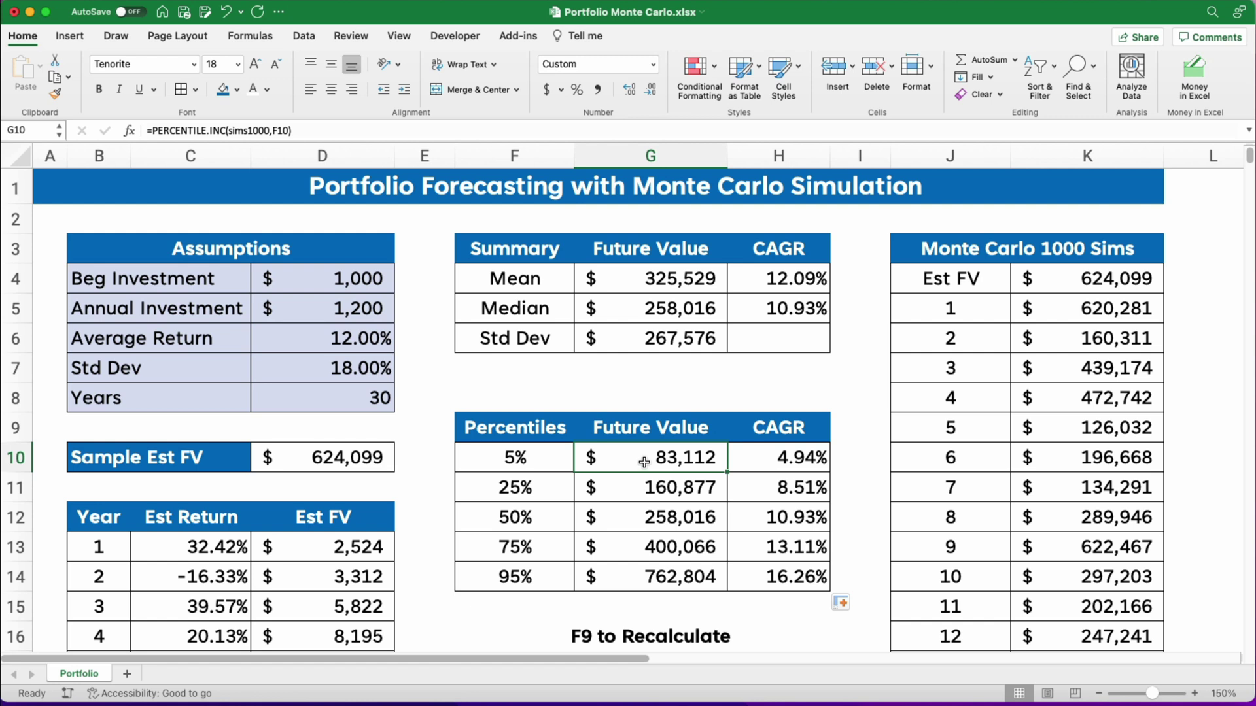
pyautogui.click(760, 456)
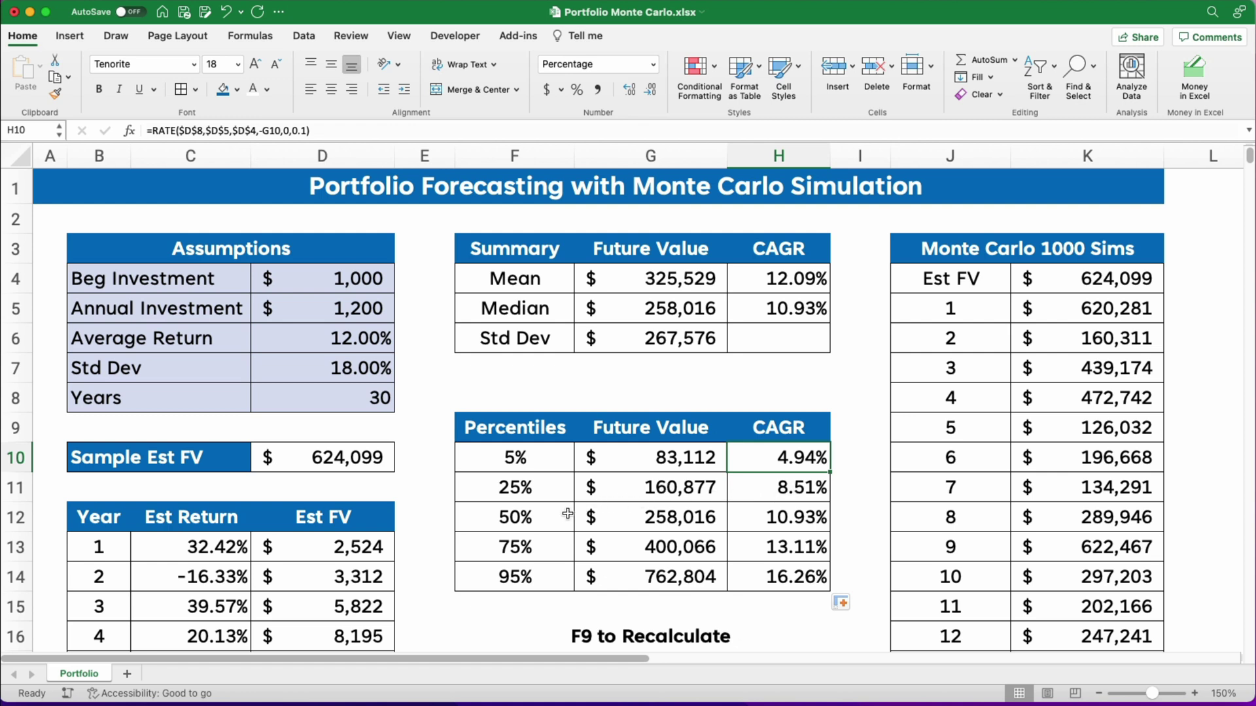
pyautogui.click(517, 517)
pyautogui.moveTo(517, 518); pyautogui.dragTo(751, 522)
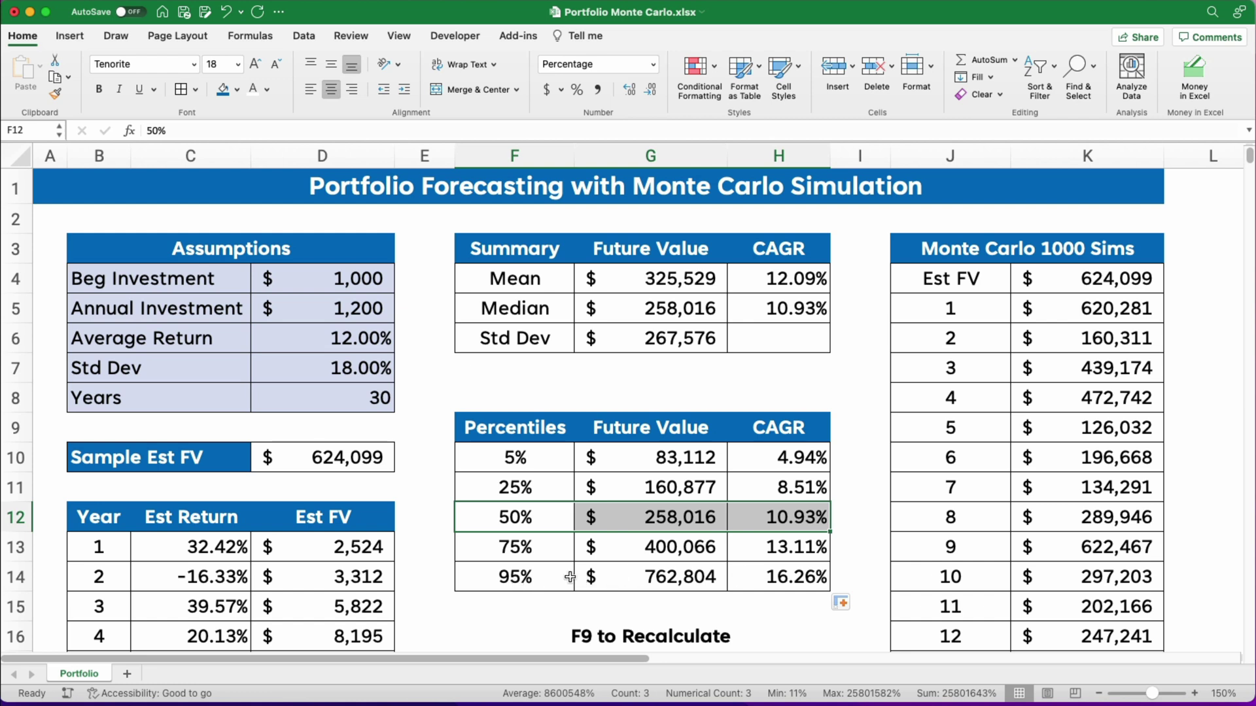
pyautogui.click(765, 581)
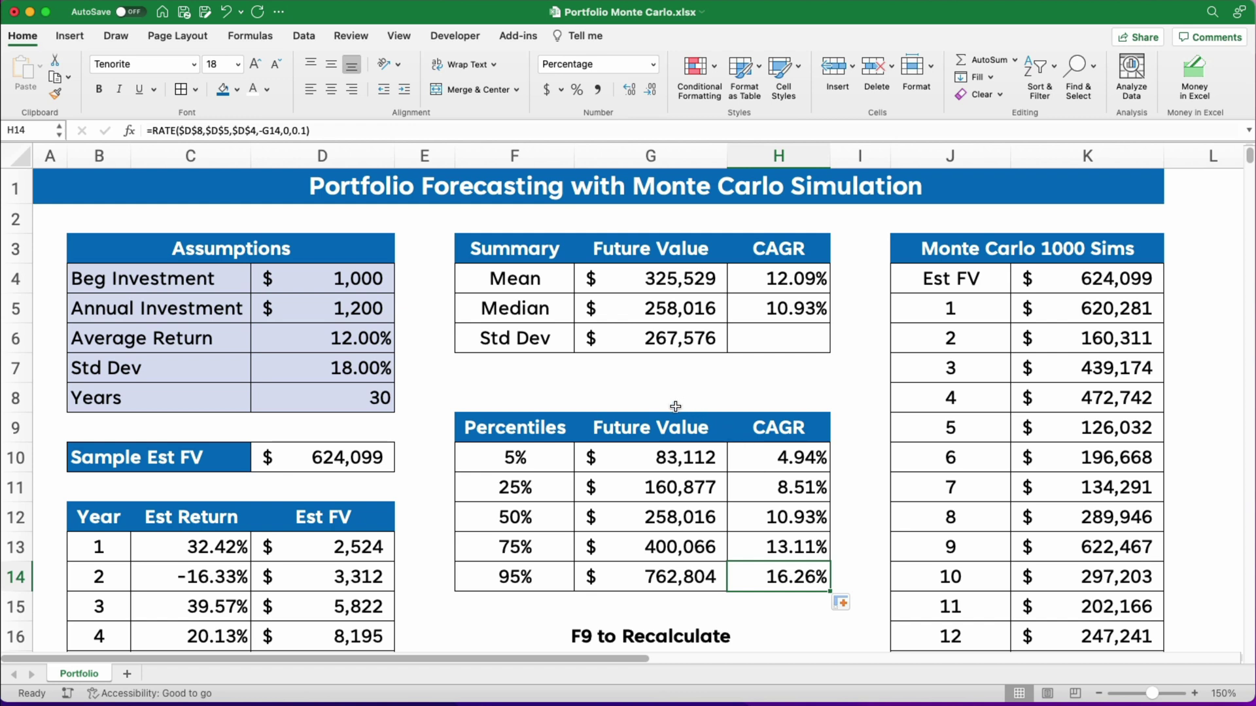
# Recalculate the simulation four times with F9.
pyautogui.press('F9')
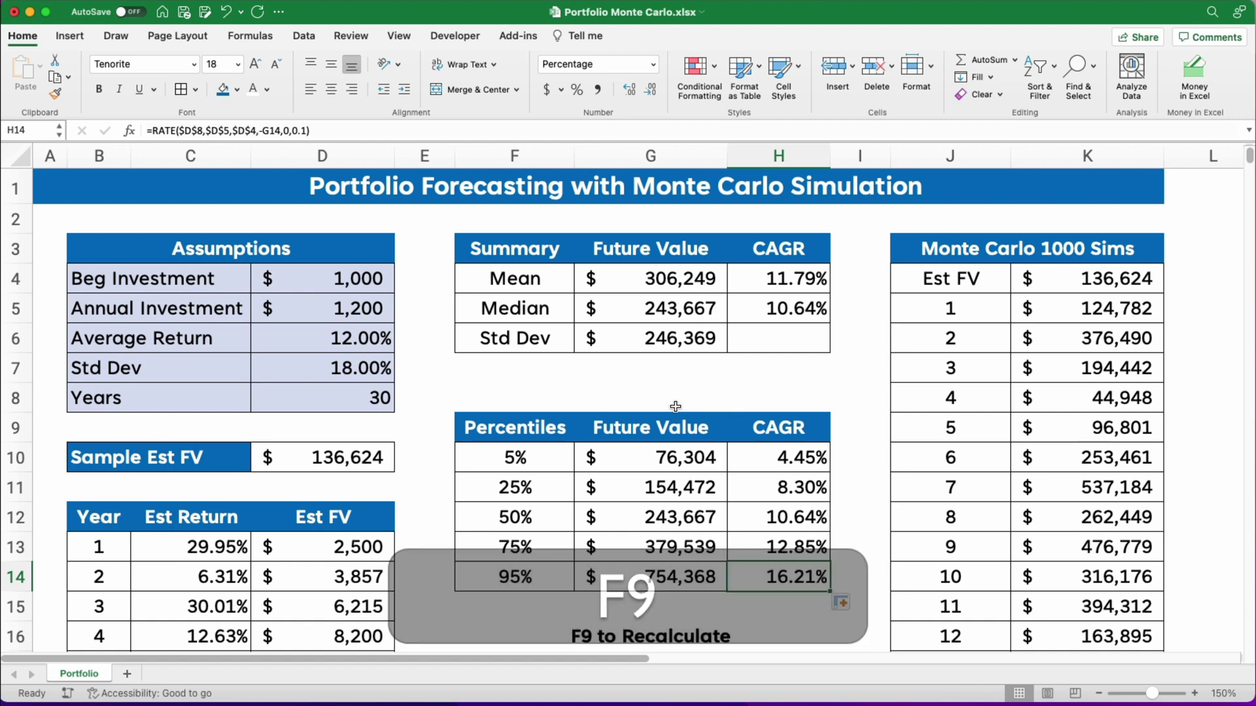
pyautogui.press('F9')
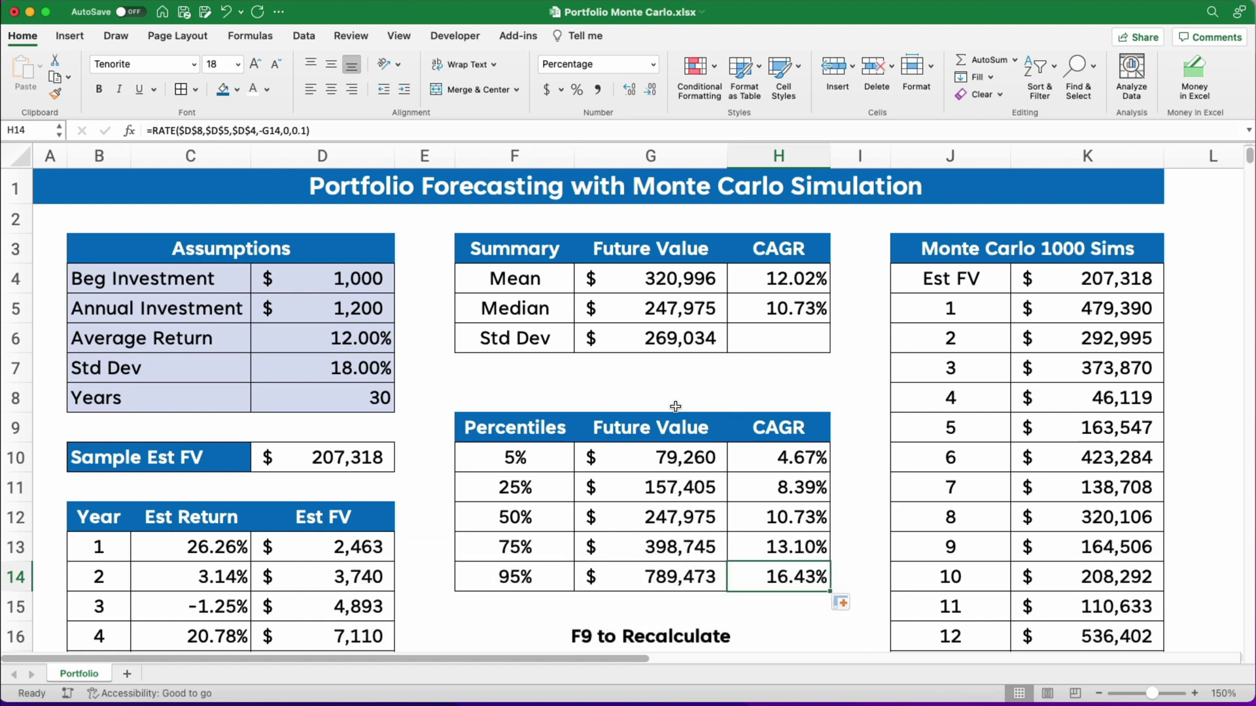
pyautogui.press('F9')
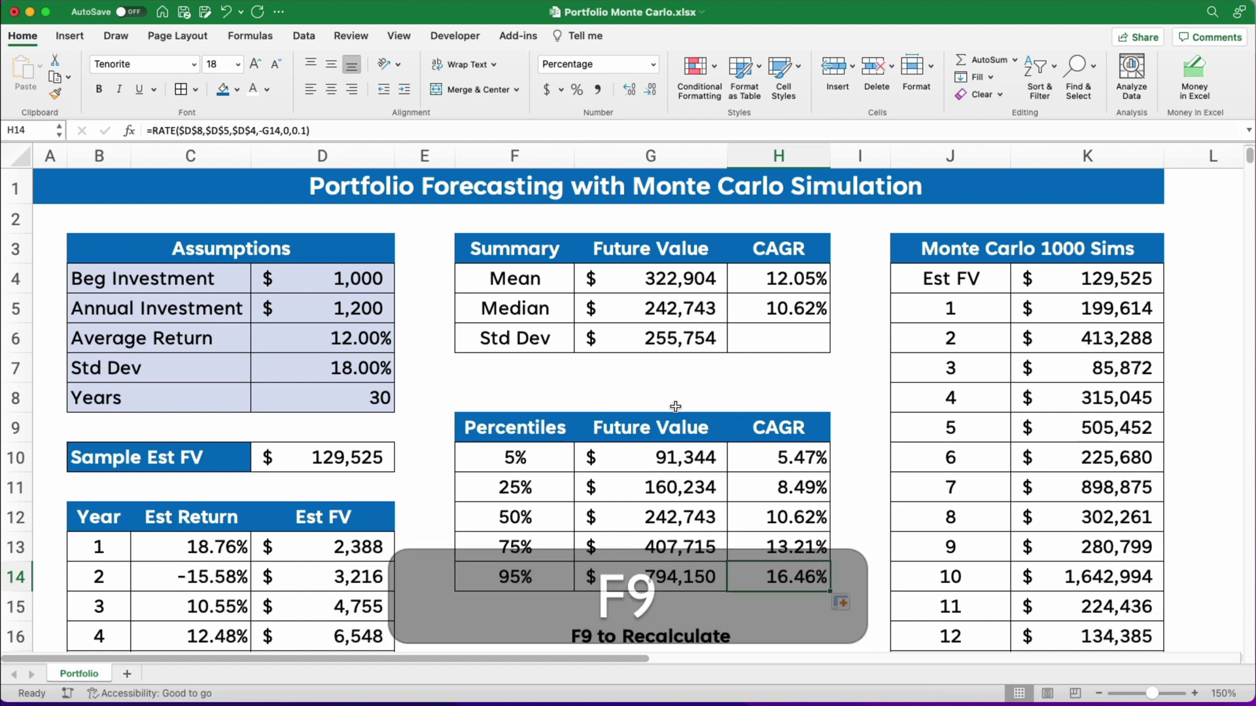
pyautogui.press('F9')
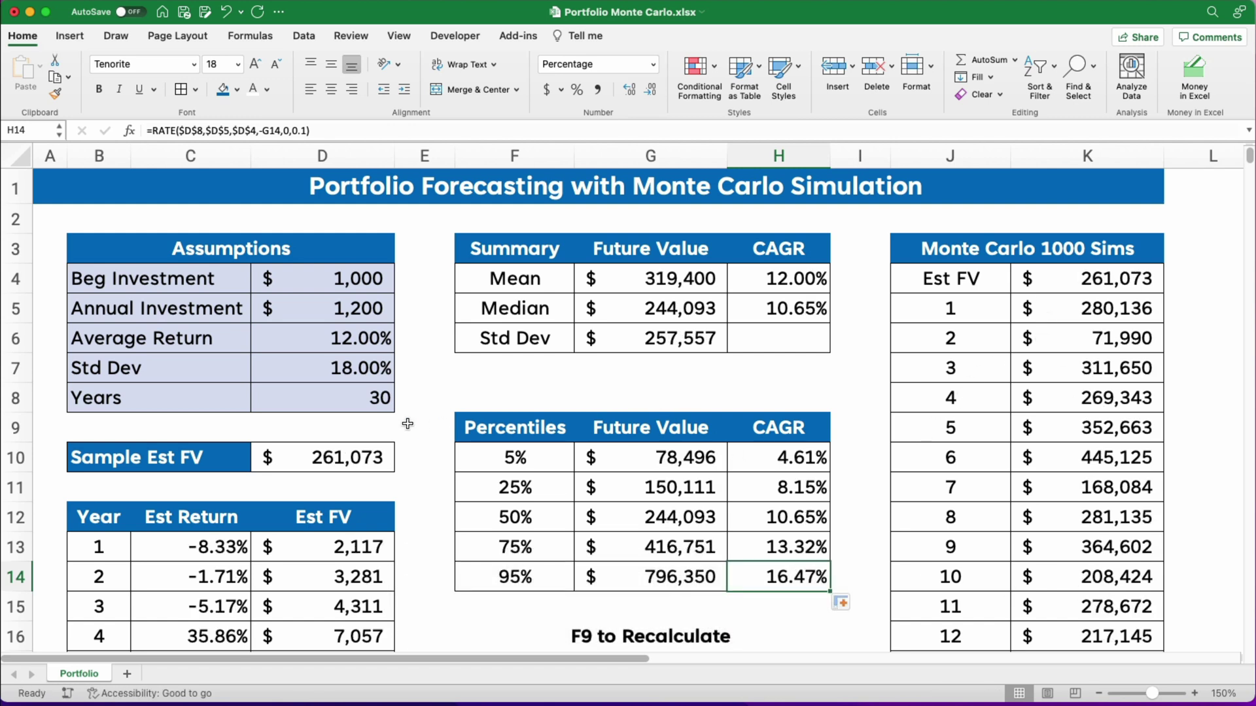
# Raise the beginning investment in D4 to 10,000 and the annual investment in D5 to 6,000.
pyautogui.click(308, 284)
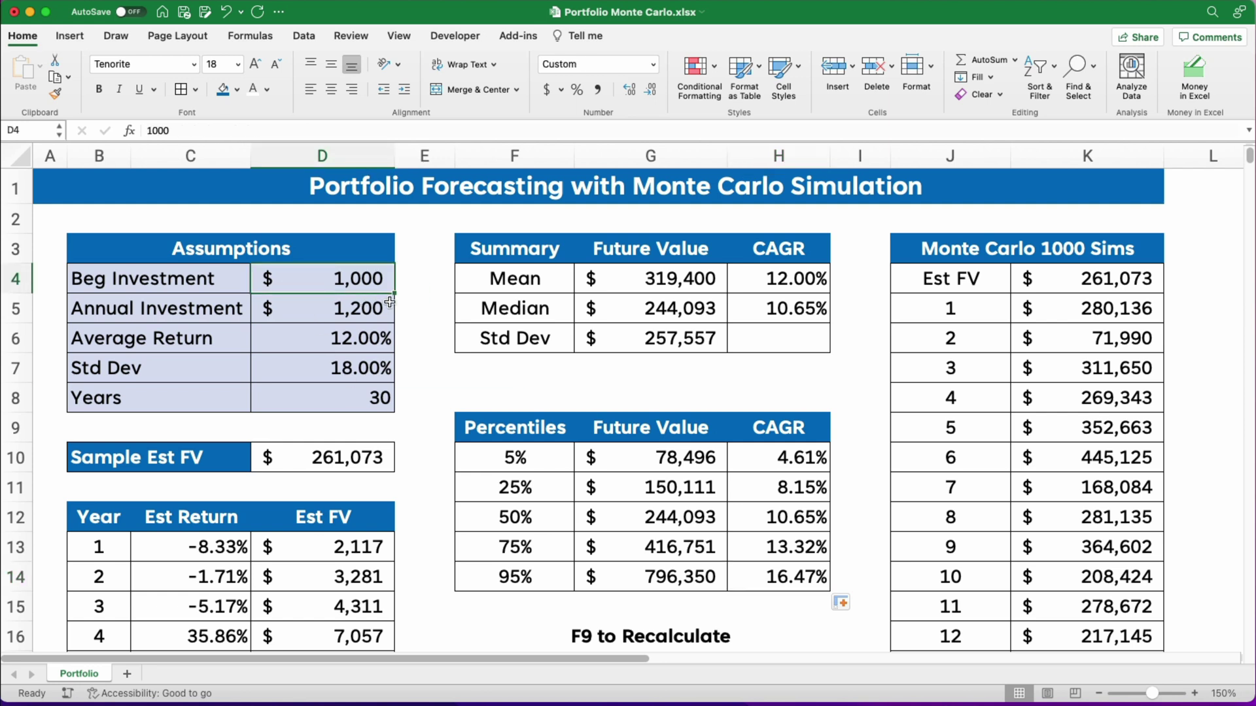
pyautogui.write('10000')
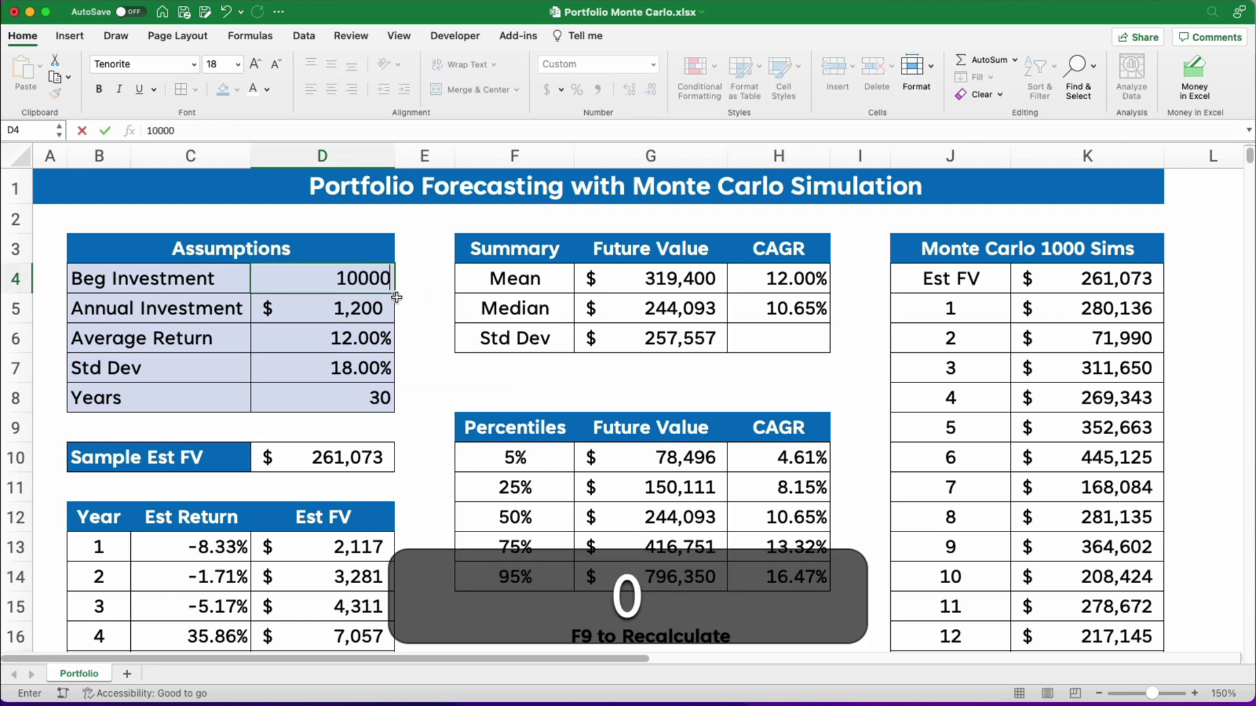
pyautogui.press('Return')
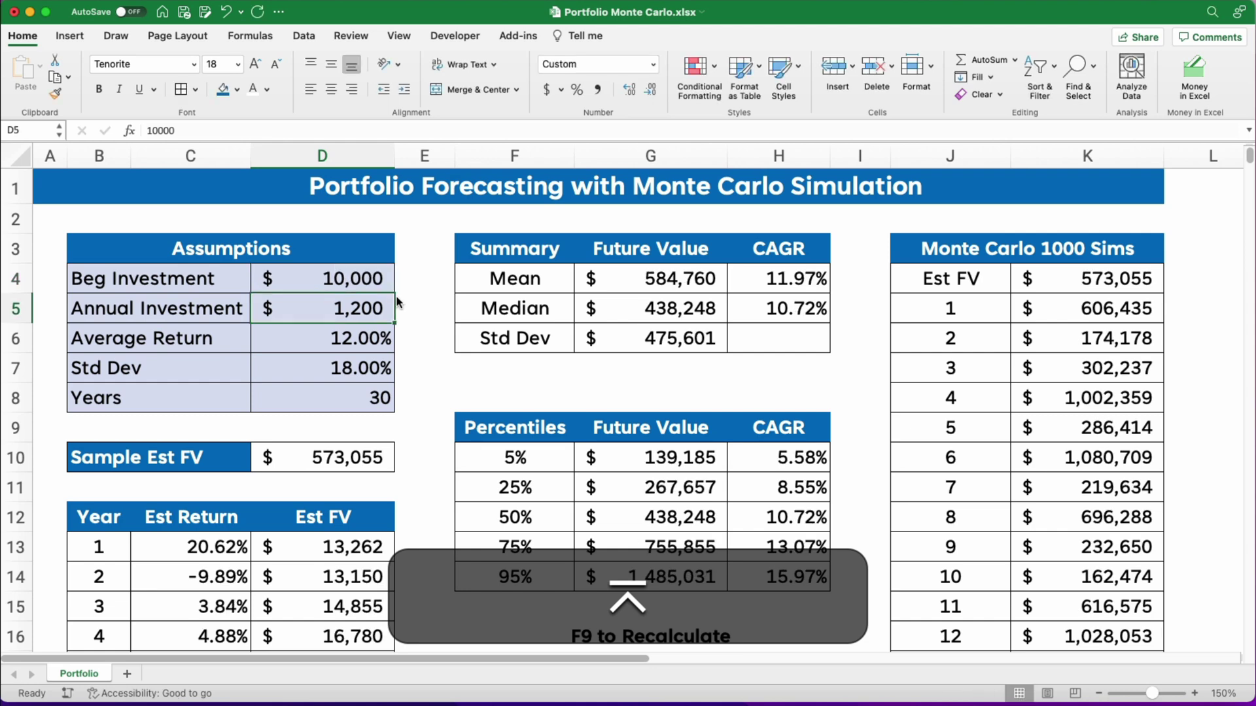
pyautogui.write('6000')
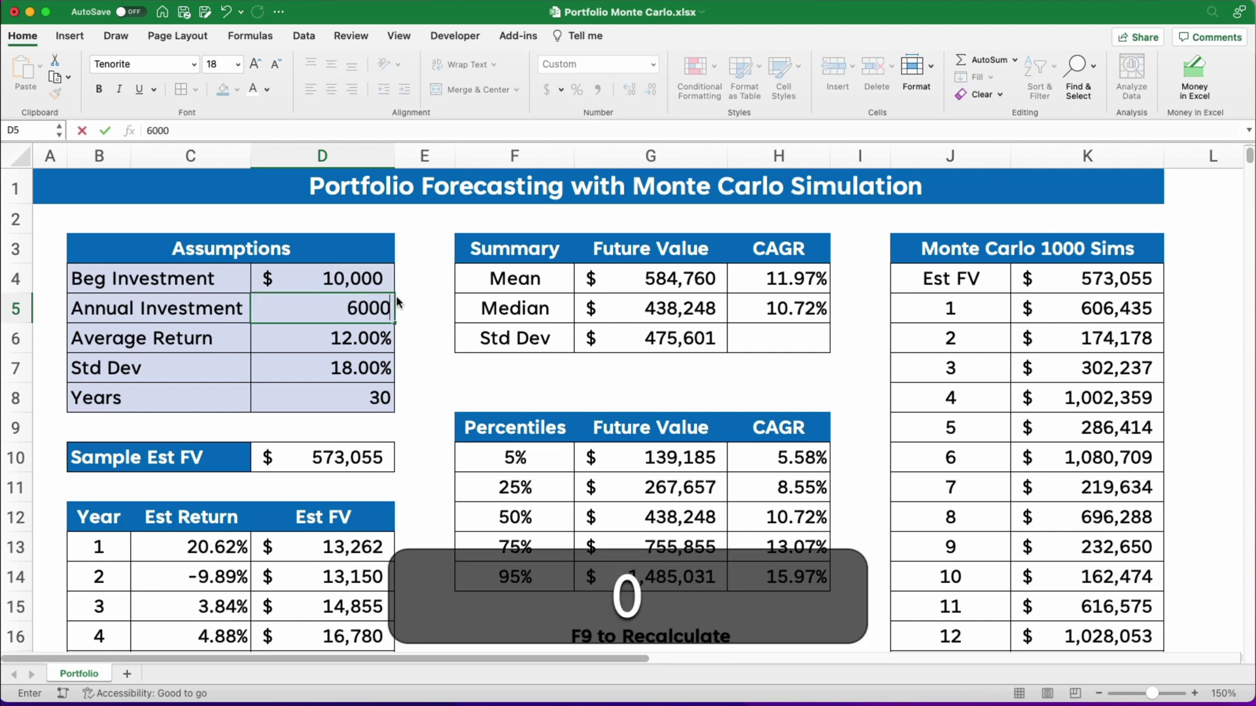
pyautogui.press('Return')
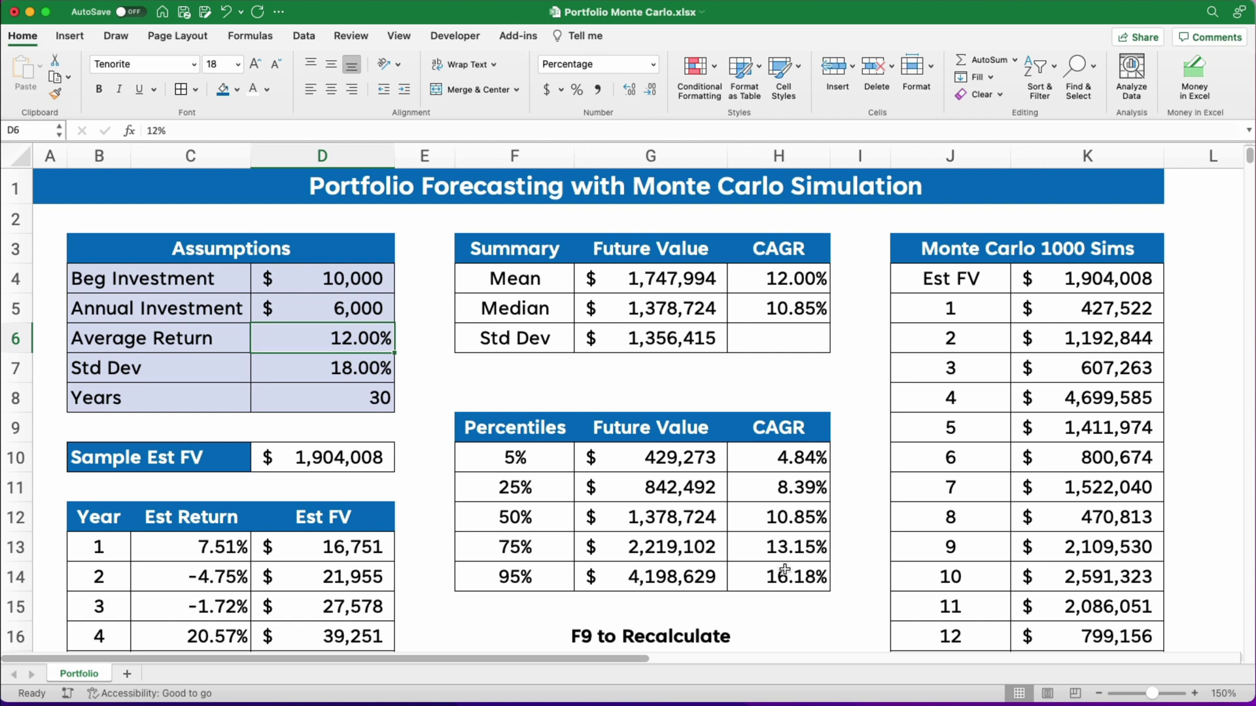
pyautogui.click(314, 289)
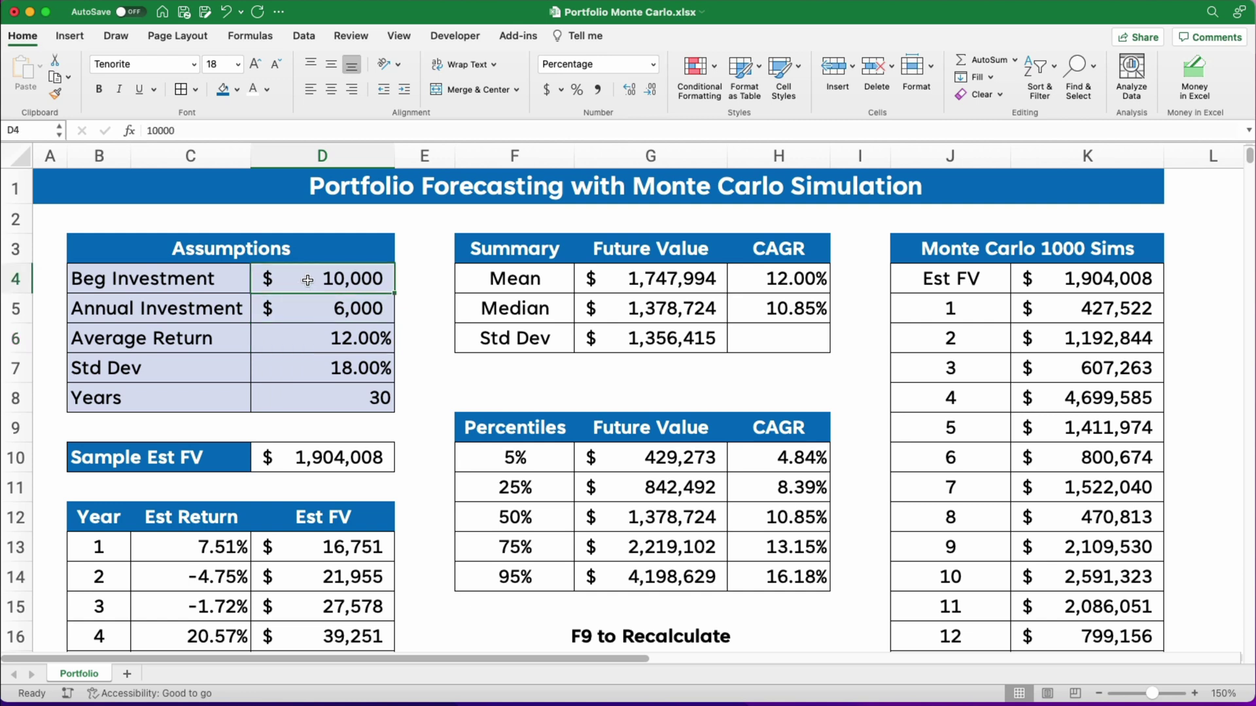
pyautogui.click(311, 314)
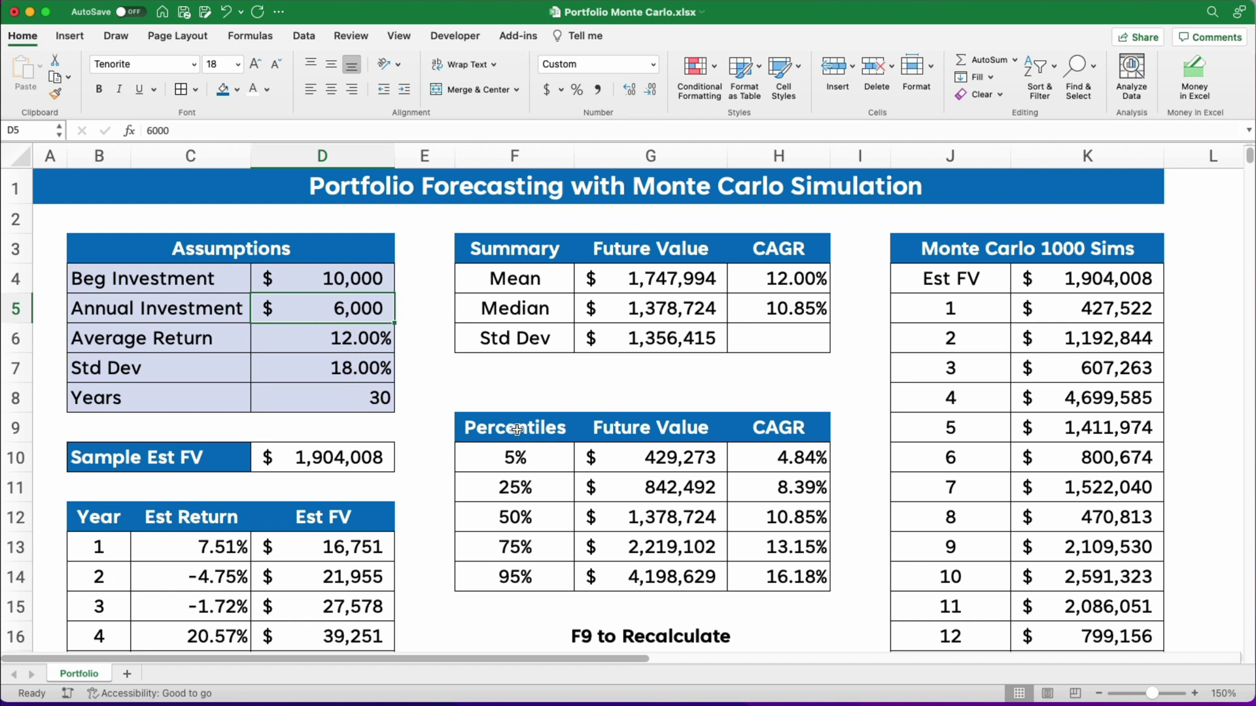
pyautogui.moveTo(508, 308); pyautogui.dragTo(779, 308)
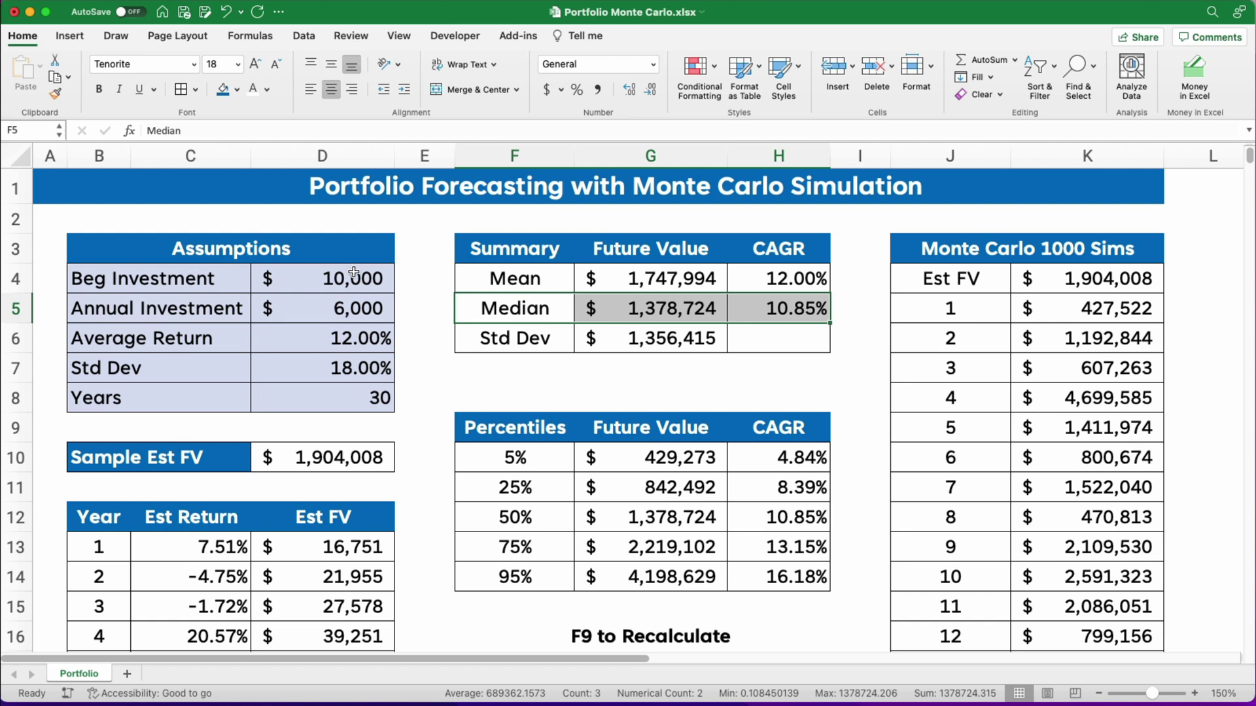
# Set the Std Dev in D7 to 0 (giving #NUM!), then 1, then back to 18.
pyautogui.moveTo(354, 273); pyautogui.dragTo(361, 365)
pyautogui.click(361, 366)
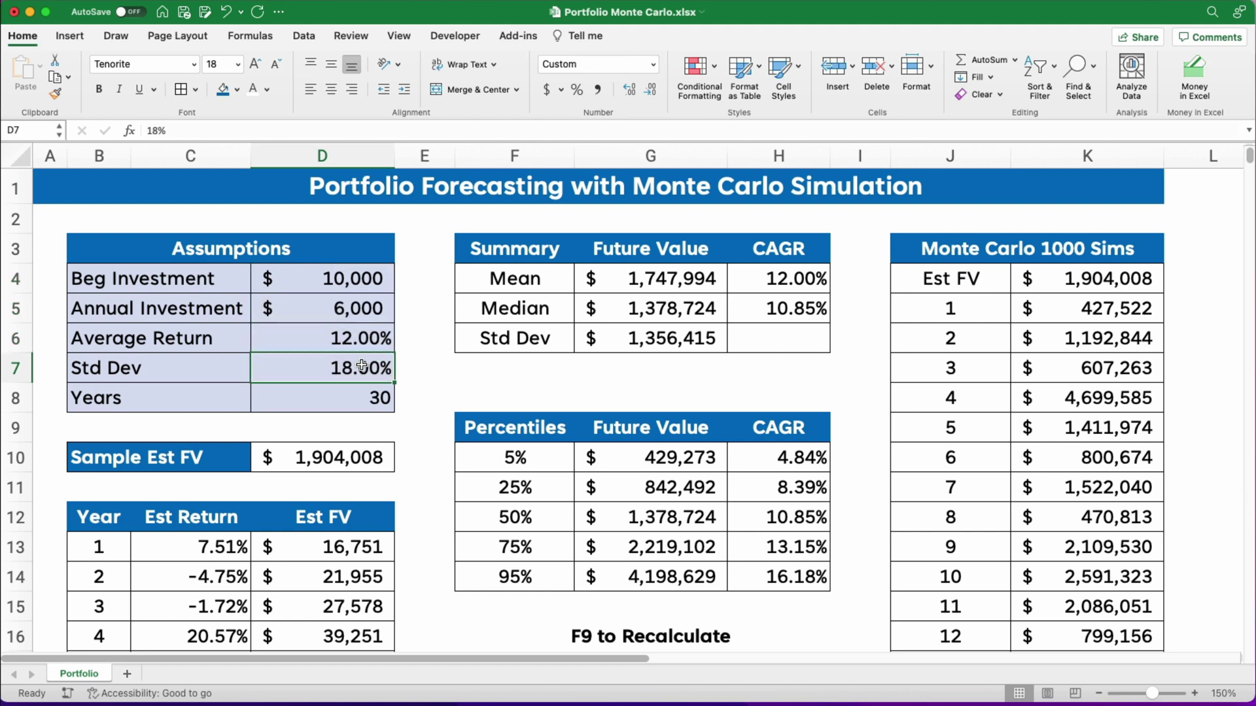
pyautogui.write('0')
pyautogui.press('Return')
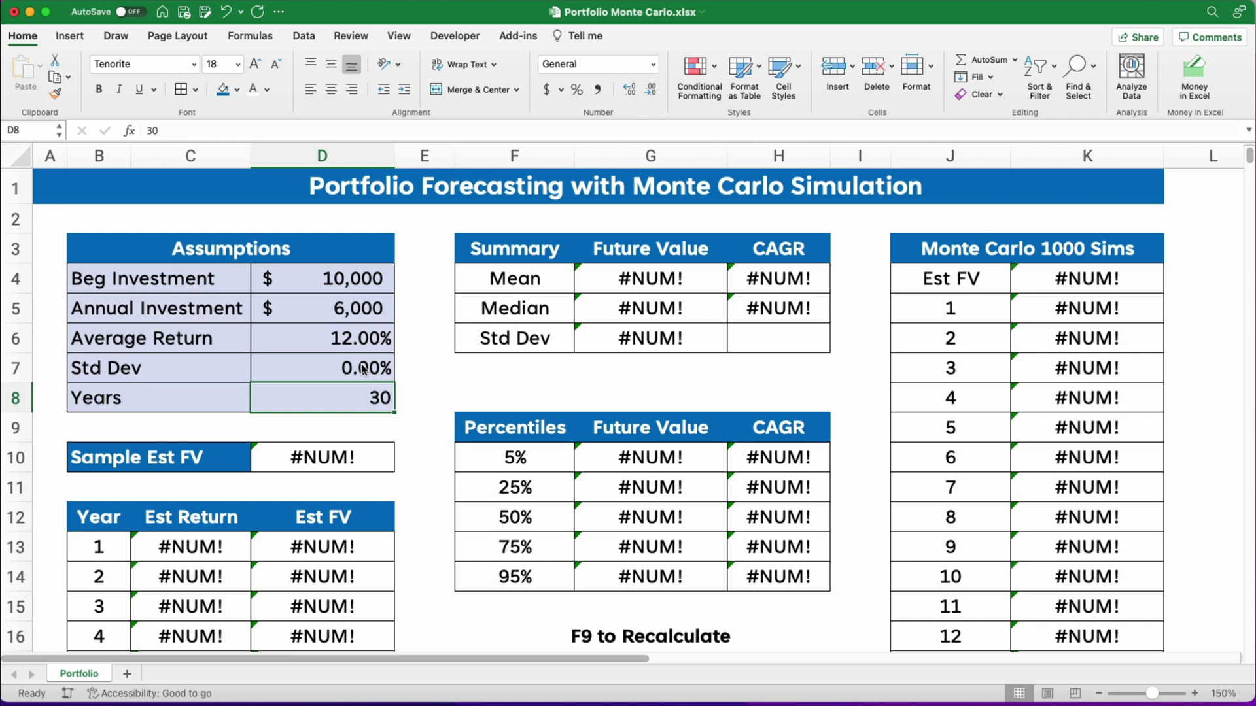
pyautogui.click(365, 370)
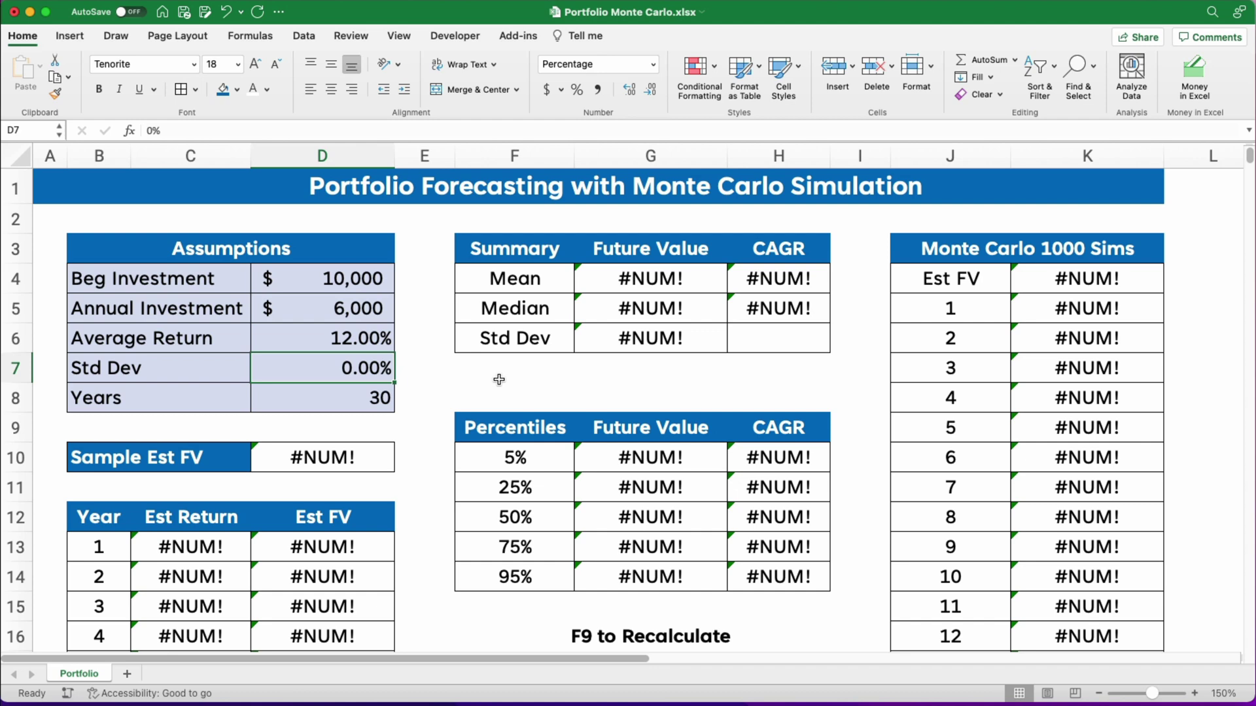
pyautogui.write('1')
pyautogui.press('Return')
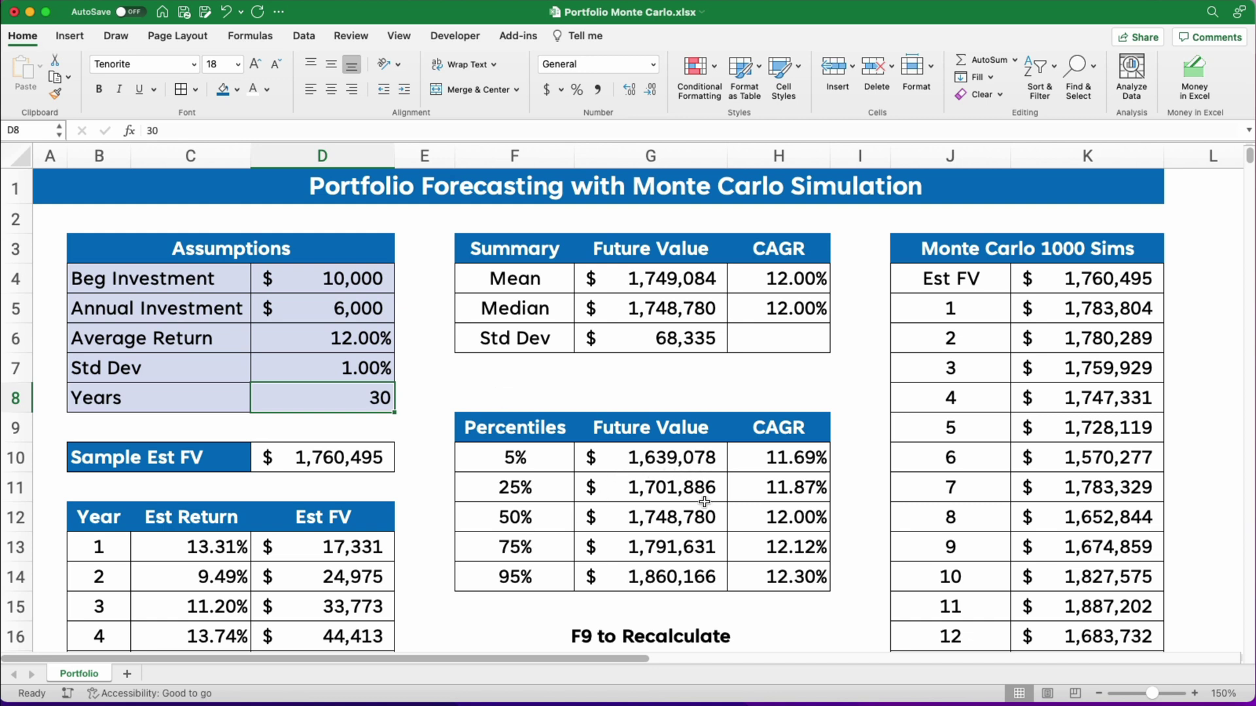
pyautogui.click(344, 366)
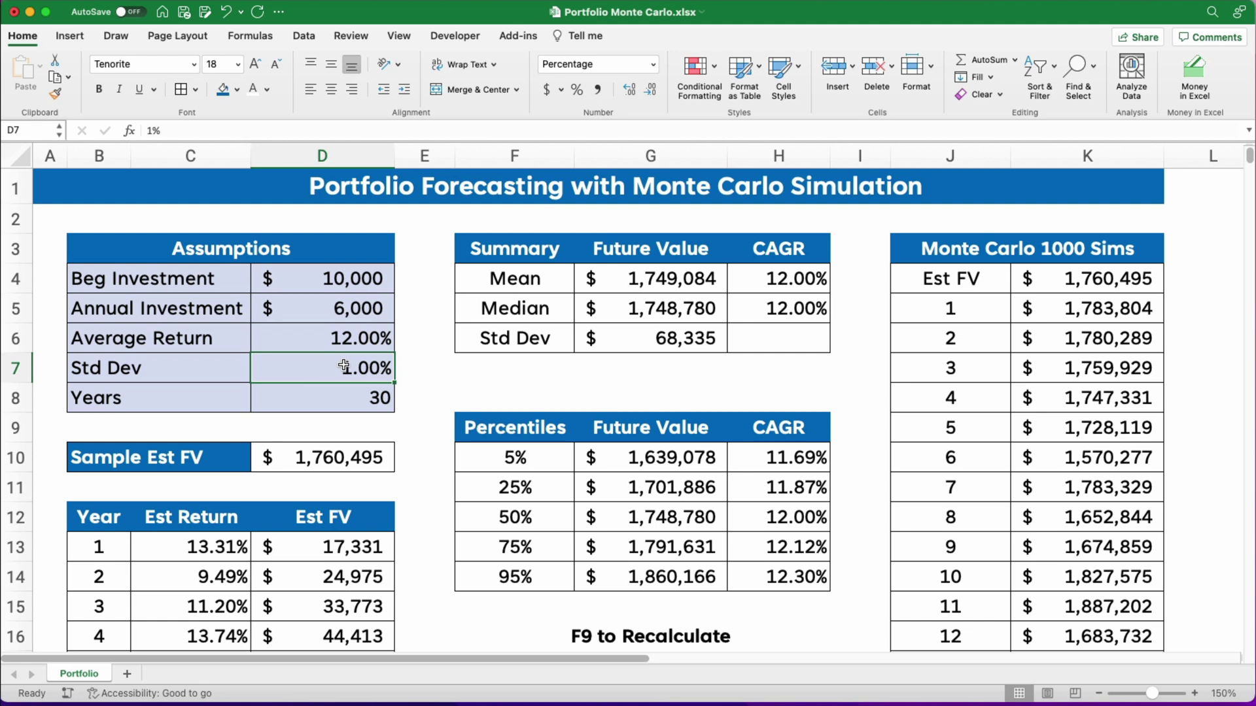
pyautogui.write('18')
pyautogui.press('Return')
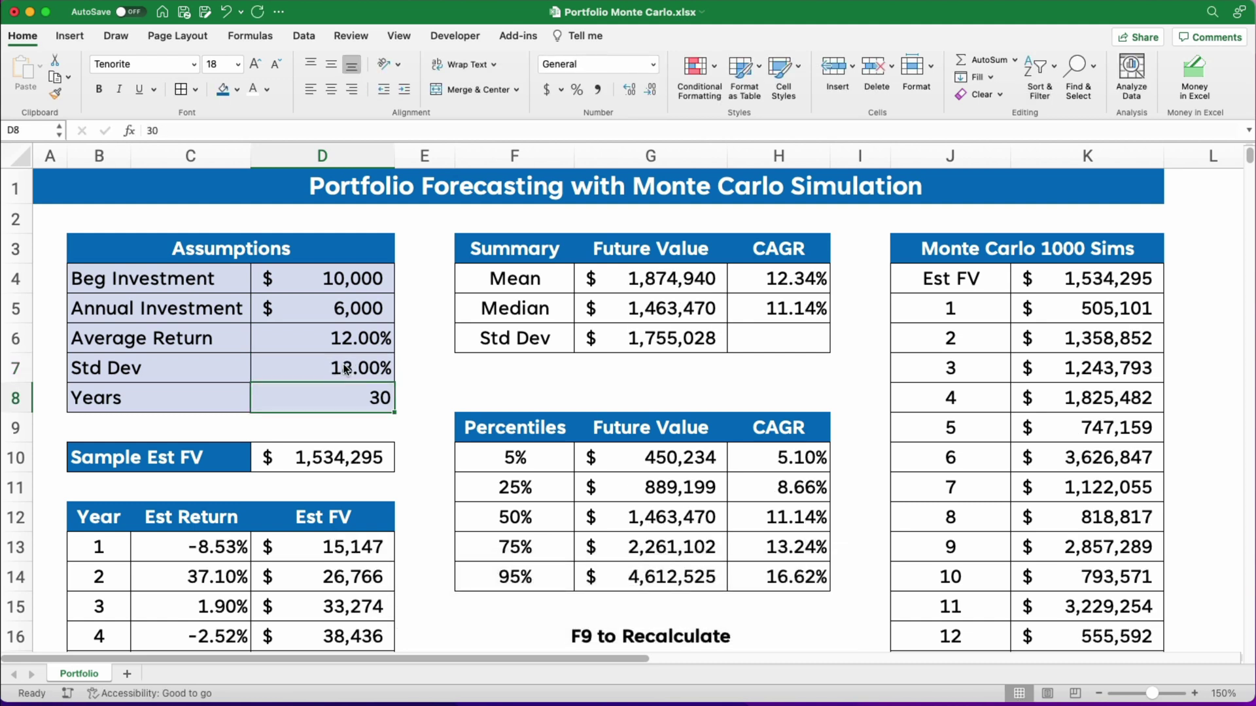